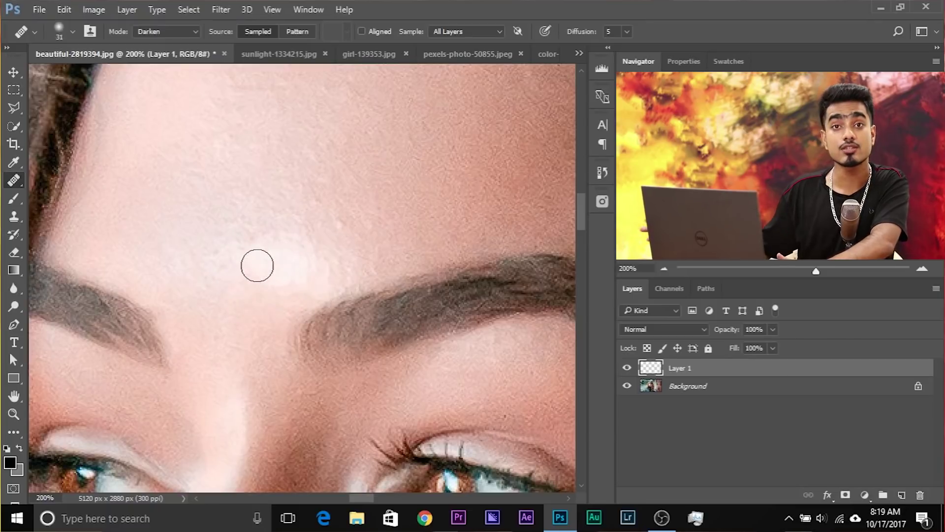
- Heal the shiny highlight on the woman's forehead between the eyebrows using nearby sampled skin, and compare it with Layer 1 hidden and shown
drag(337, 202, 352, 206)
alt+click(258, 193)
mouse_move(249, 238)
mouse_down()
mouse_move(285, 271)
mouse_move(335, 253)
mouse_move(315, 277)
mouse_move(335, 270)
mouse_move(227, 298)
mouse_move(248, 343)
mouse_move(334, 271)
mouse_up()
key(ctrl+minus)
drag(320, 344, 346, 128)
click(627, 368)
click(624, 368)
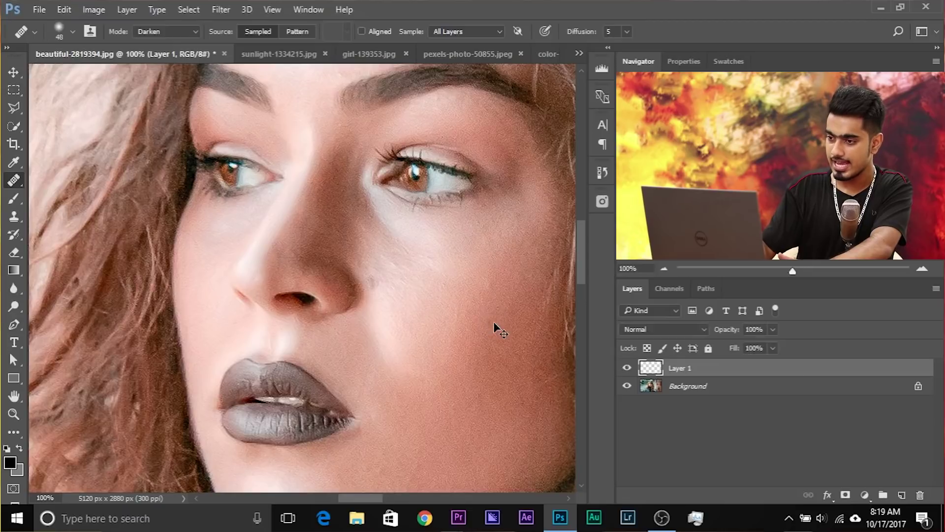
- Heal the bright highlight at the top of the nose bridge with skin sampled beneath the inner eyebrow
key(ctrl+plus)
key(ctrl+plus)
drag(297, 224, 240, 396)
mouse_move(363, 136)
mouse_down()
mouse_move(353, 268)
mouse_move(388, 314)
mouse_up()
alt+drag(323, 270, 311, 273)
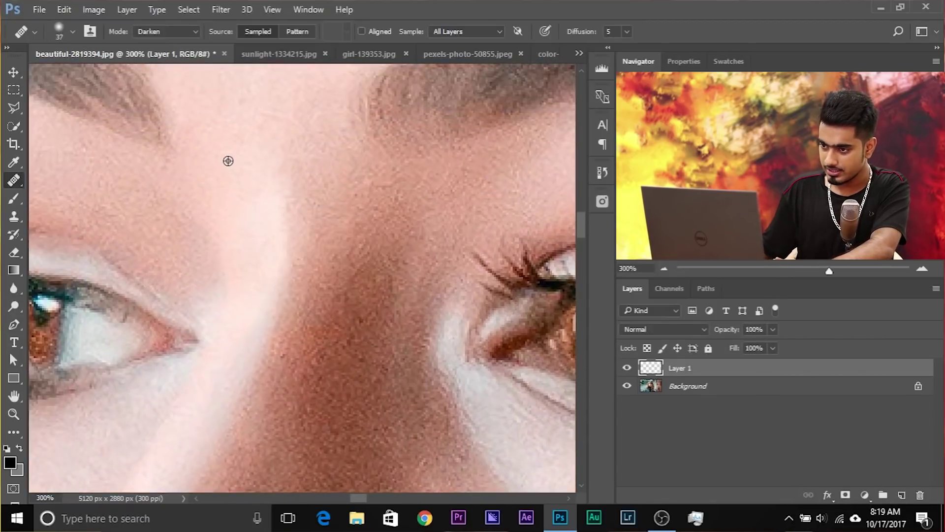
alt+click(152, 191)
mouse_move(270, 221)
mouse_down()
mouse_move(272, 286)
mouse_move(259, 258)
mouse_up()
- Reduce the Healing Brush to about 27 px and heal the highlight's edge with darker skin sampled from the side of the nose bridge
alt+drag(200, 237, 195, 237)
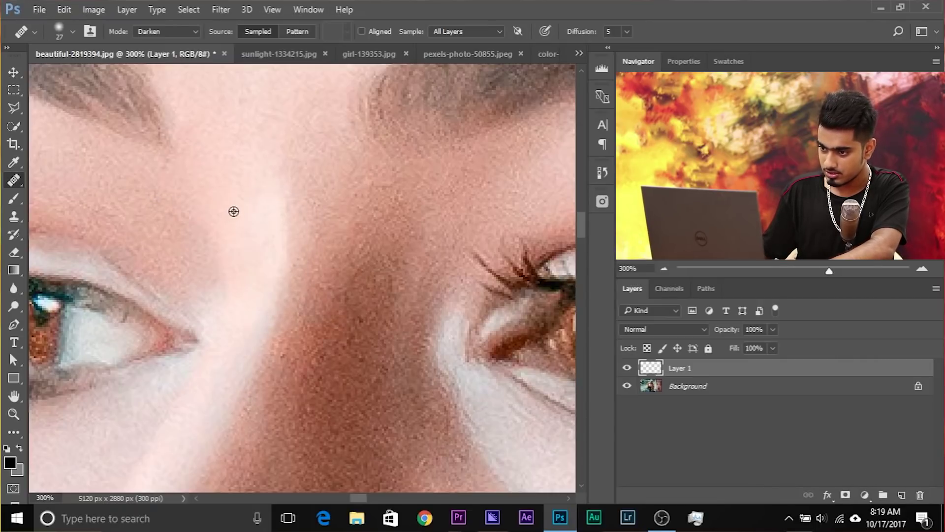
drag(264, 290, 264, 287)
alt+click(315, 218)
drag(284, 224, 285, 294)
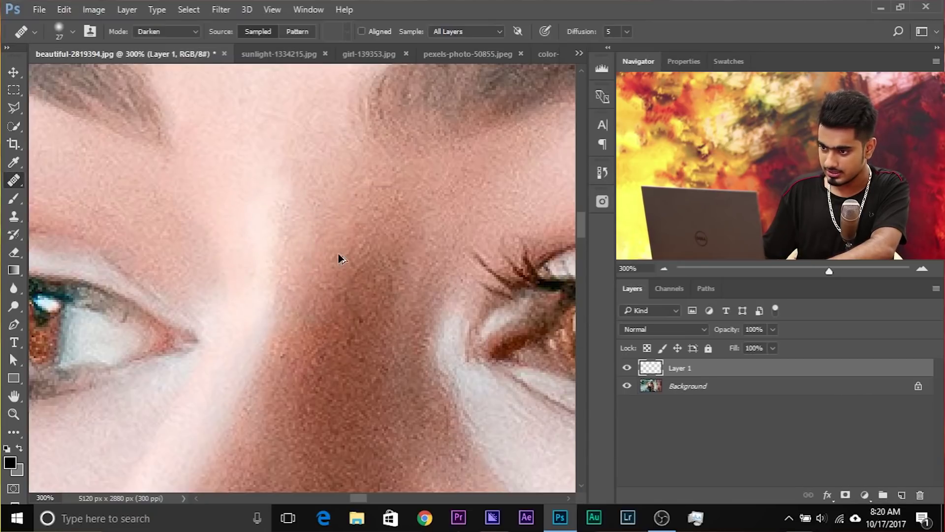
- Try healing the nose bridge with a 40 px brush from skin sampled between the brows, undo the last strokes, and retouch the spot again
alt+drag(237, 192, 242, 192)
alt+click(235, 174)
drag(279, 233, 278, 271)
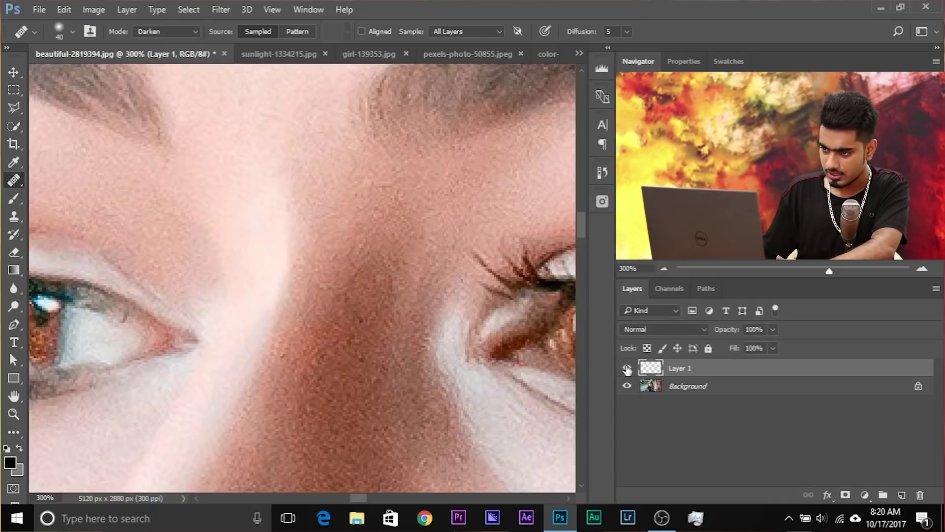
key(ctrl+alt+z)
key(ctrl+alt+z)
mouse_move(344, 318)
mouse_down()
mouse_move(451, 256)
mouse_move(365, 300)
mouse_move(367, 315)
mouse_up()
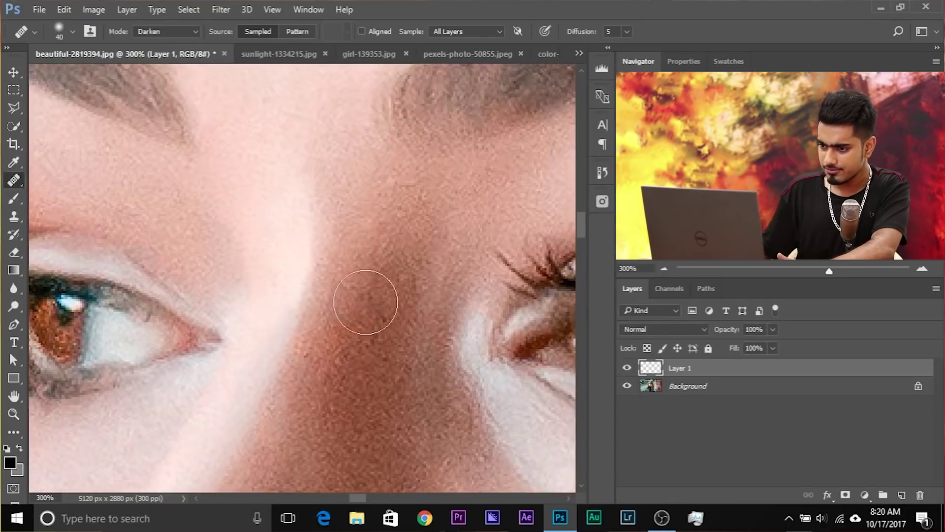
click(277, 280)
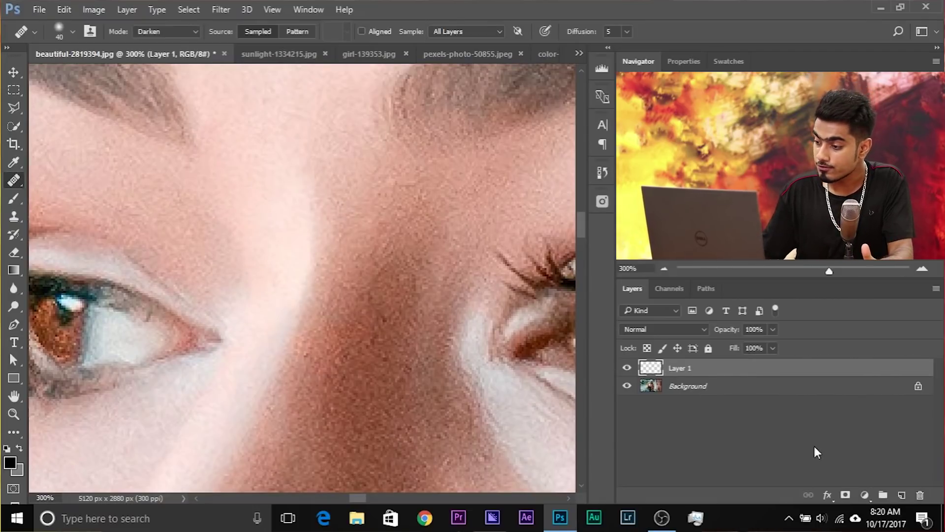
- View Layer 1 without the Background and erase the healed nose-bridge patch with a soft Eraser of about 73 px
click(627, 386)
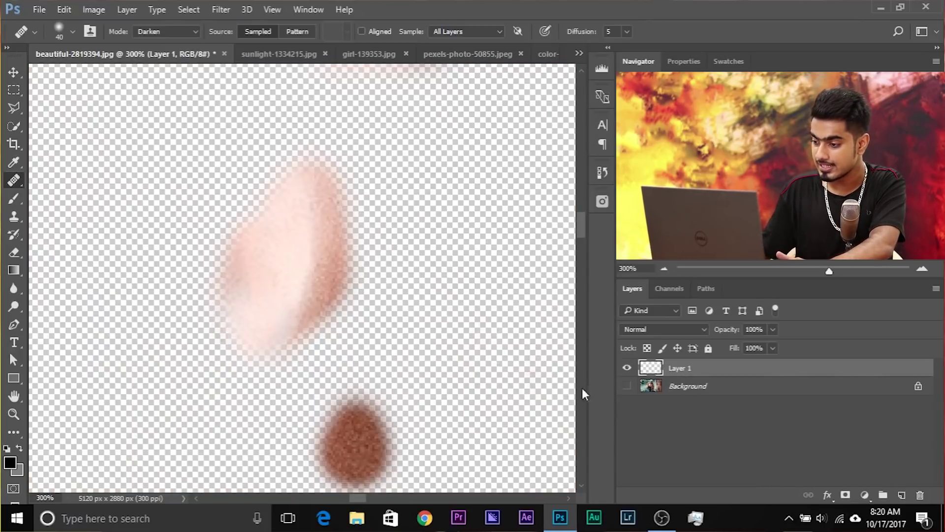
click(627, 386)
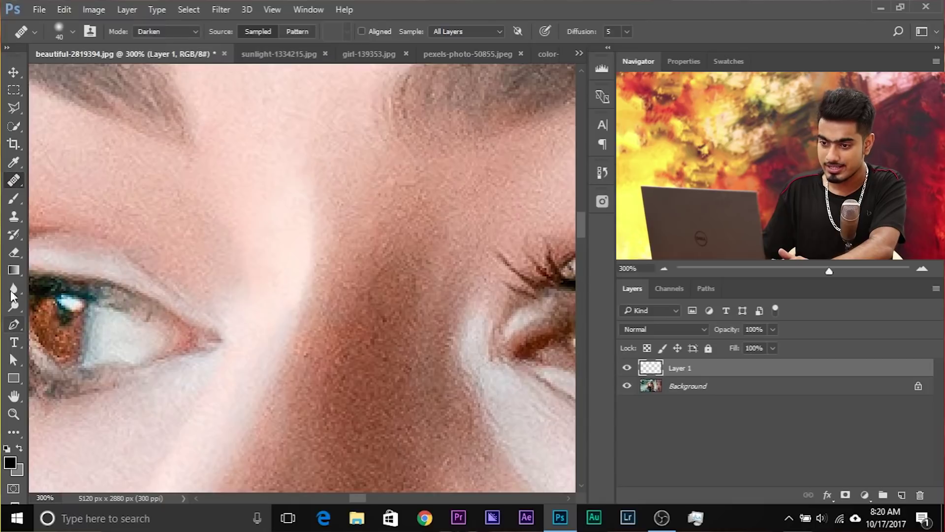
click(14, 252)
alt+right_click(179, 242)
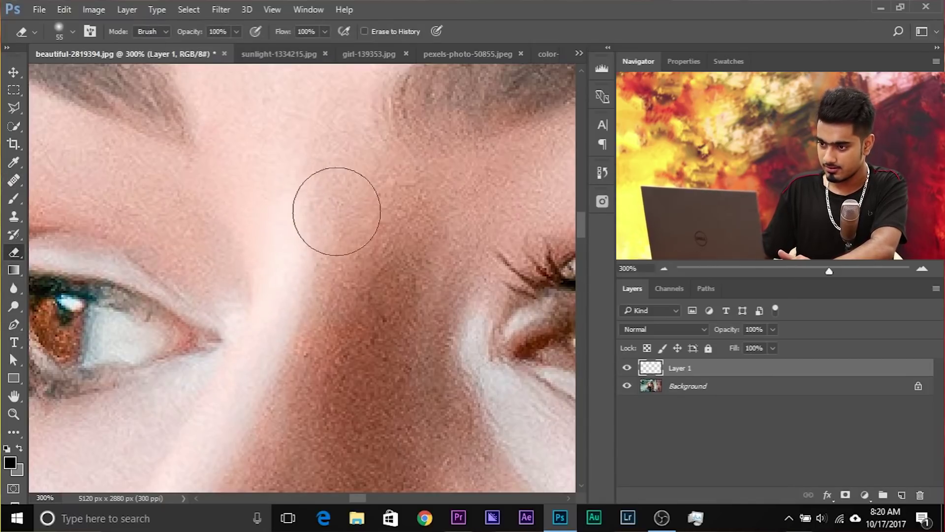
alt+right_click(187, 312)
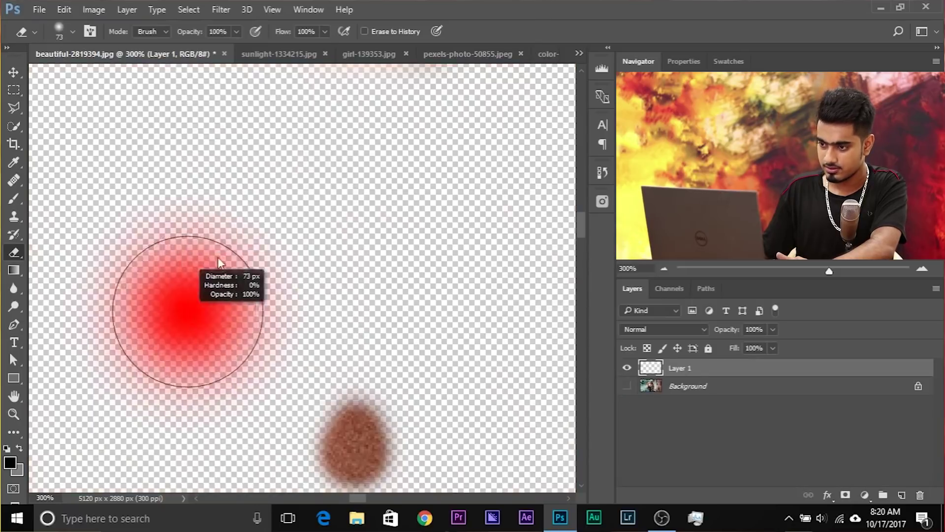
click(626, 388)
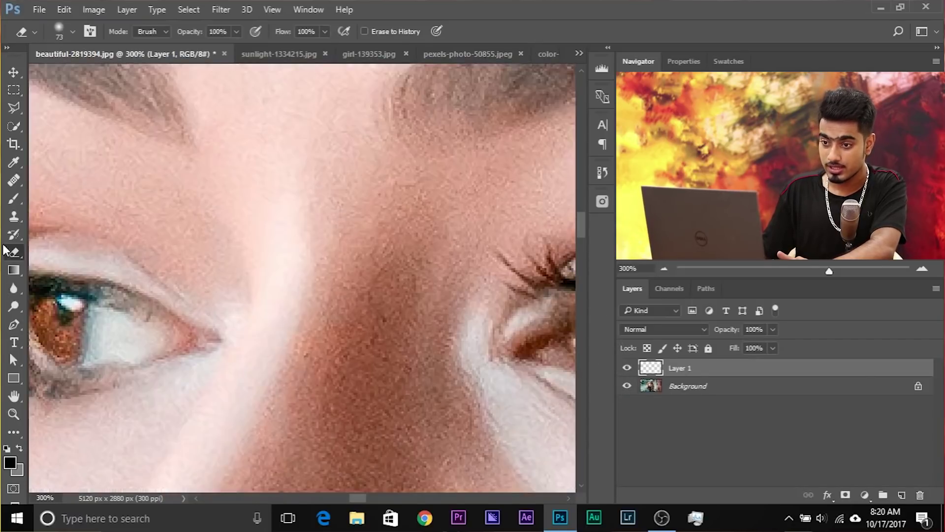
- Return to the Healing Brush and heal the nose-bridge highlight again with a brush of about 34 px, sampling the skin beside it
click(6, 184)
click(55, 197)
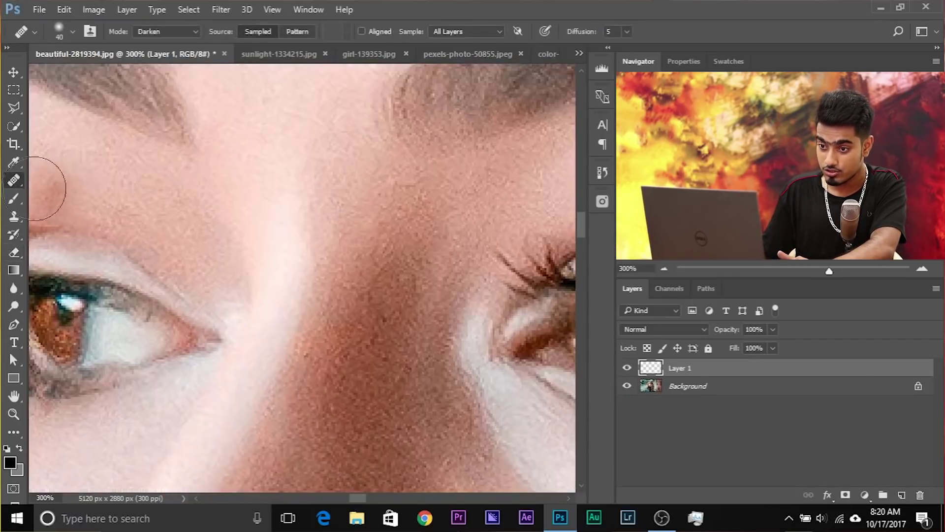
right_click(17, 182)
click(40, 189)
alt+right_click(234, 265)
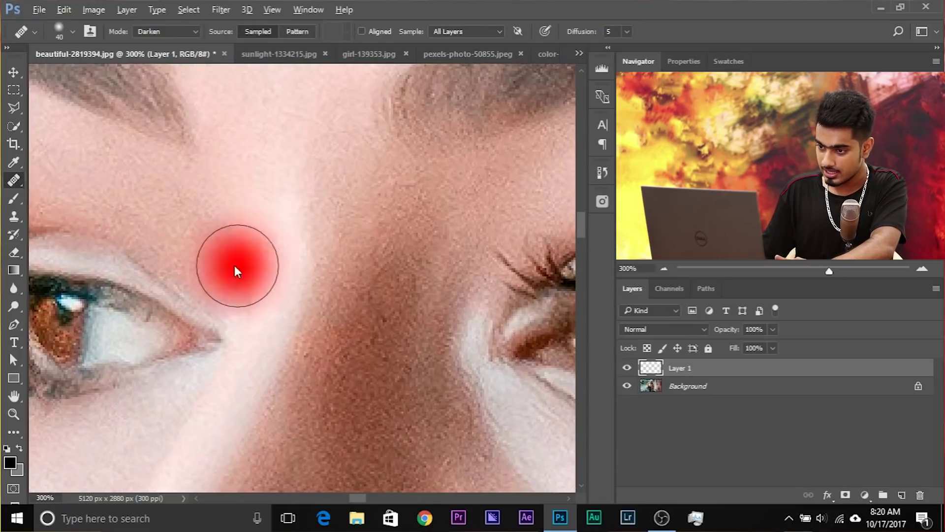
alt+click(239, 237)
mouse_move(285, 230)
mouse_down()
mouse_move(282, 219)
mouse_move(284, 271)
mouse_up()
alt+click(232, 217)
mouse_move(248, 243)
mouse_down()
mouse_move(262, 302)
mouse_move(237, 243)
mouse_move(260, 271)
mouse_up()
alt+click(251, 209)
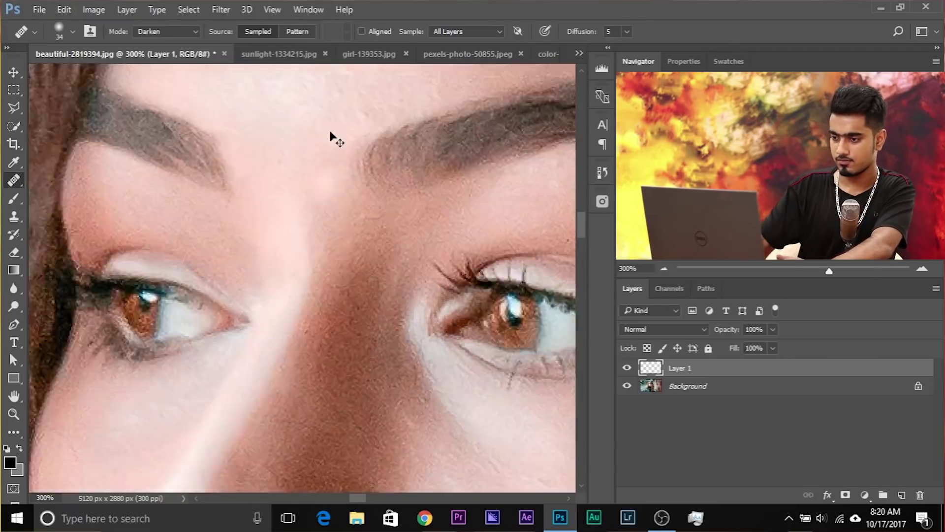
- Compare the face with and without the Layer 1 retouching at 100% magnification
key(ctrl+1)
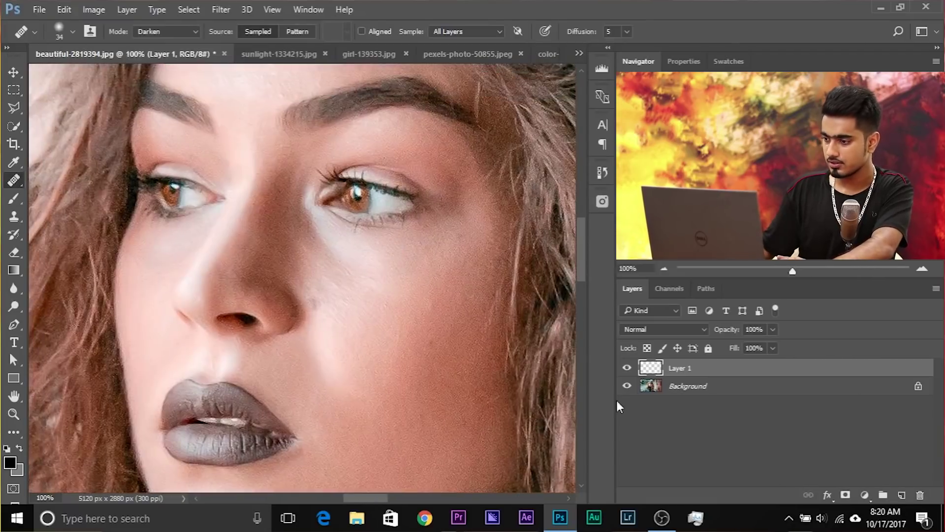
click(627, 369)
click(627, 368)
click(627, 369)
click(627, 368)
- Set Layer 1's opacity to 57% and check the softened retouching on the whole face
scroll(333, 268, up, 2)
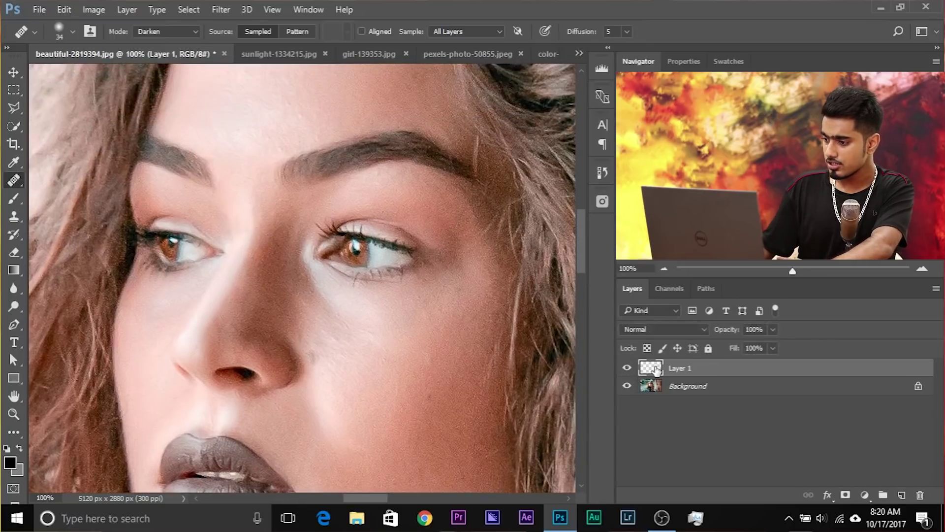
drag(731, 350, 612, 340)
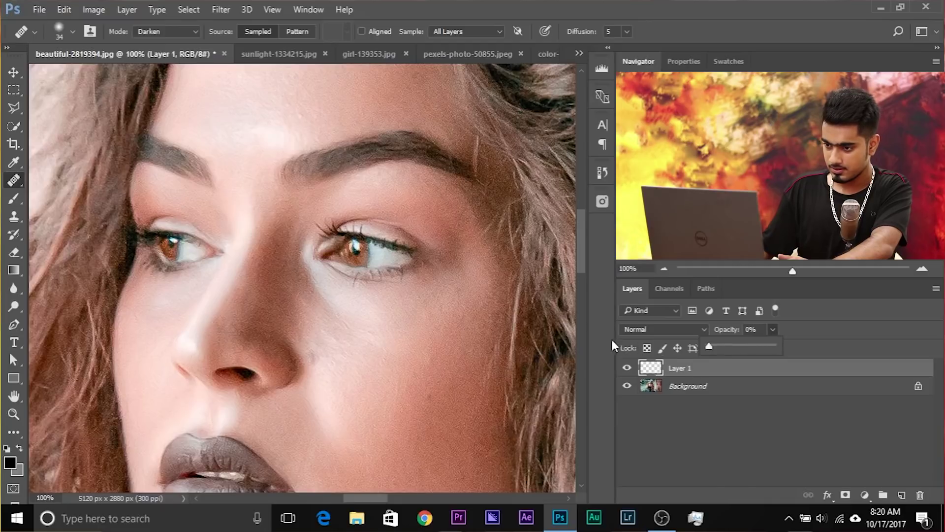
click(720, 346)
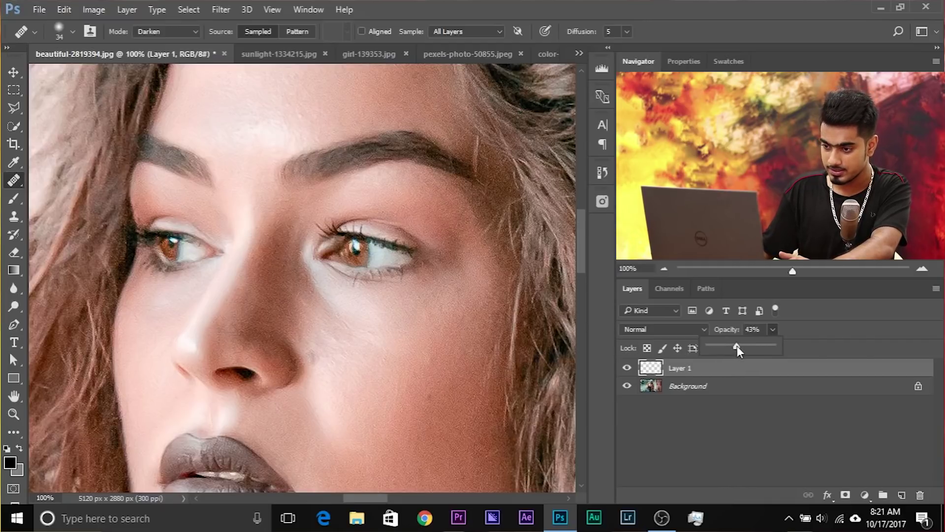
drag(739, 345, 746, 344)
click(697, 369)
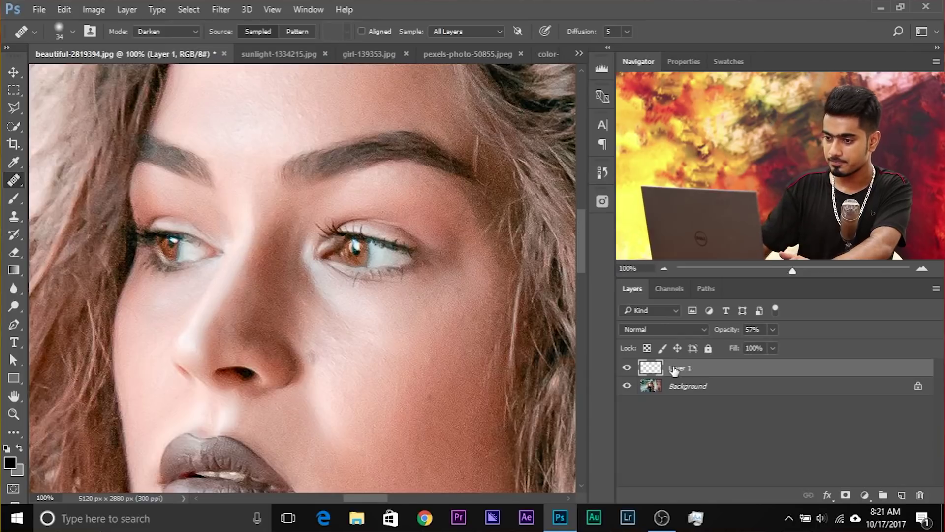
key(ctrl+minus)
drag(393, 359, 437, 349)
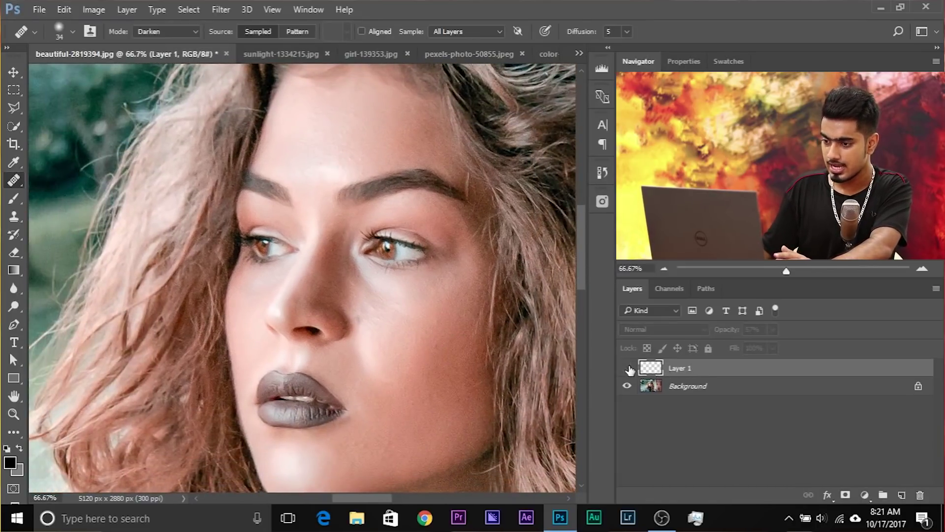
- Switch to the sunlight-1334215.jpg portrait and examine the sunlit patches on the man's forehead
click(273, 52)
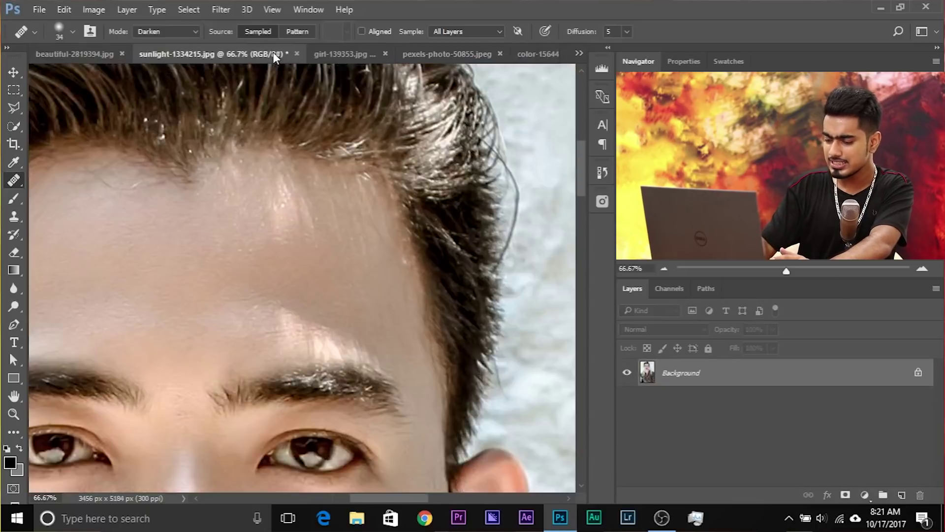
key(ctrl+minus)
key(ctrl+minus)
key(ctrl+minus)
key(ctrl+minus)
key(ctrl+minus)
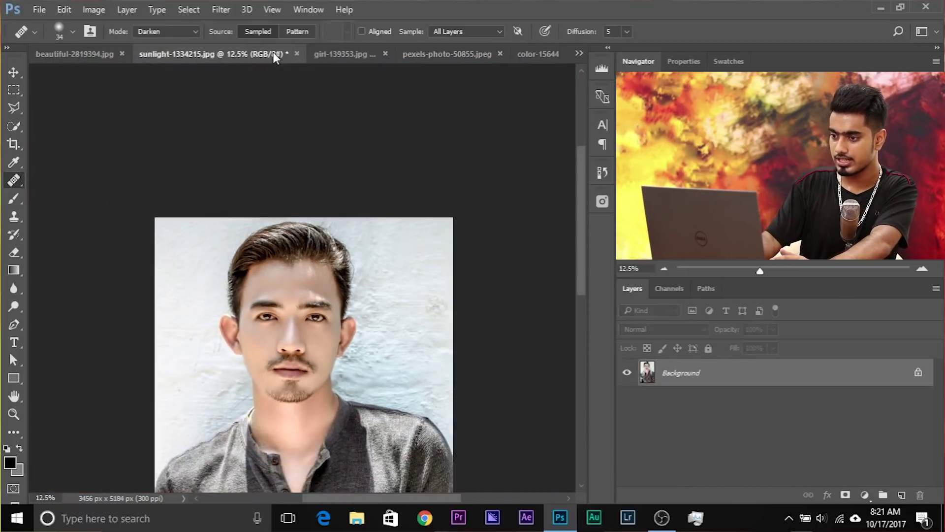
key(ctrl+plus)
key(ctrl+plus)
key(ctrl+plus)
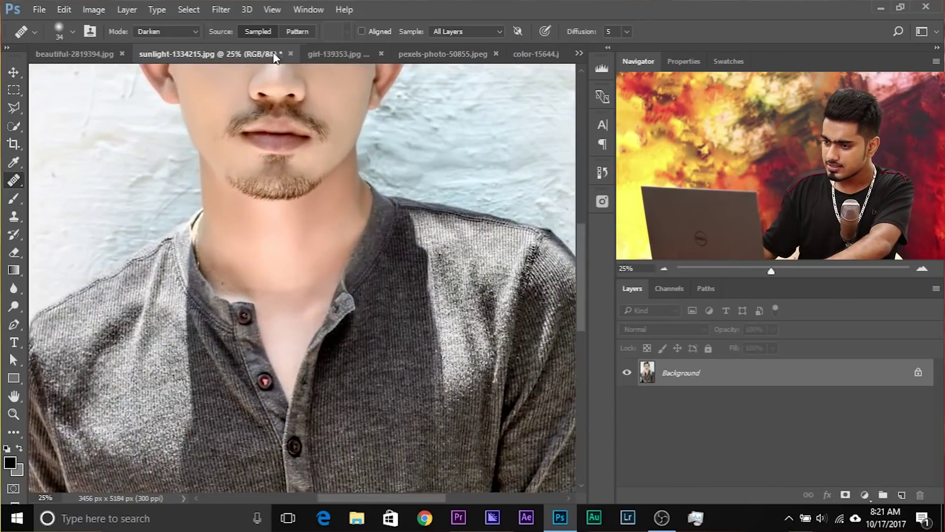
drag(368, 168, 353, 350)
drag(334, 180, 322, 265)
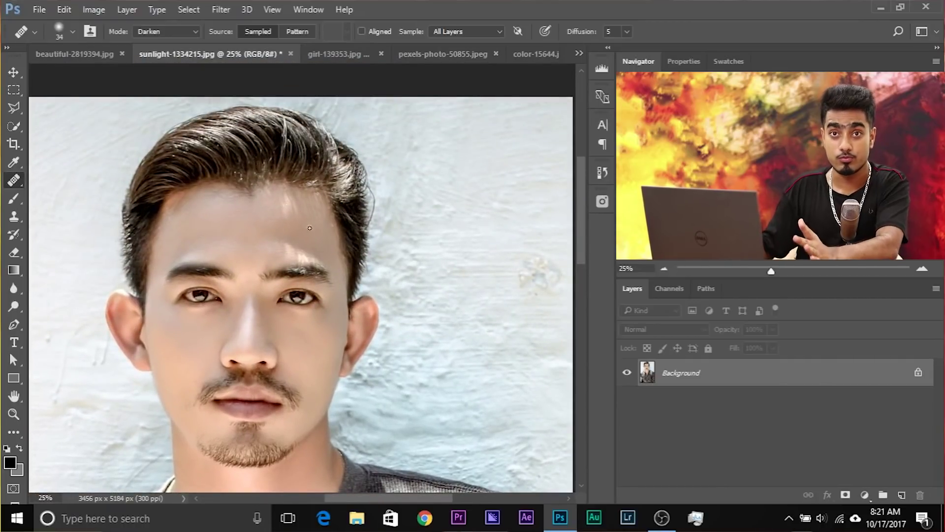
- Add a new empty layer above the Background of the man's portrait and choose the Healing Brush Tool
key(ctrl+plus)
key(ctrl+plus)
key(ctrl+plus)
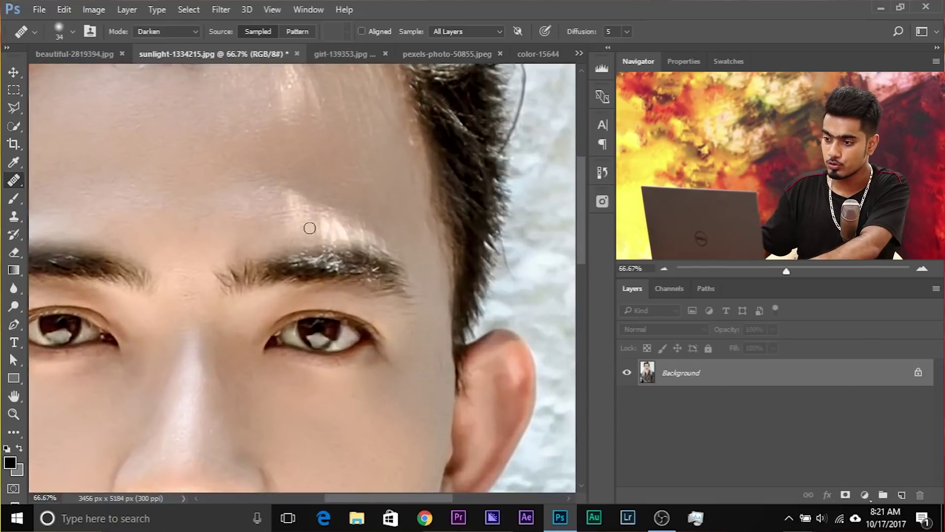
drag(340, 220, 291, 308)
click(902, 495)
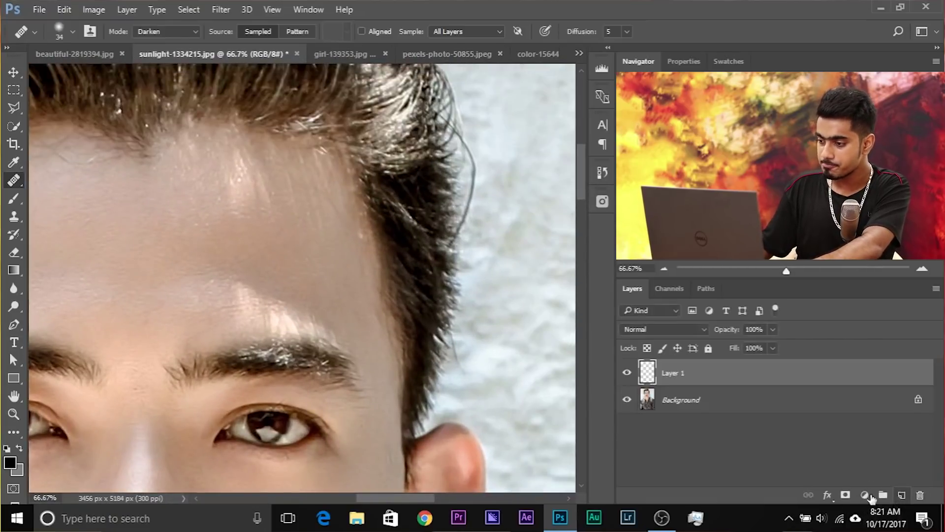
right_click(13, 181)
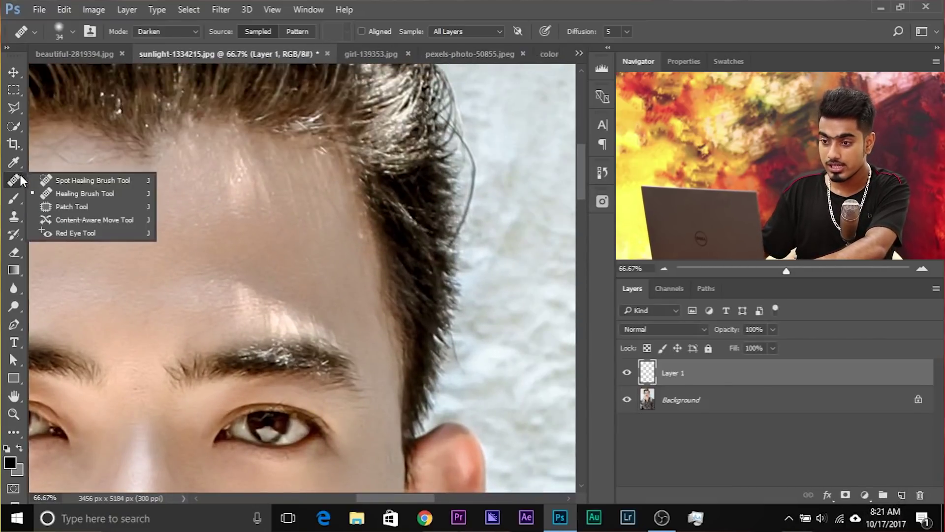
click(72, 193)
- Heal the bright streaks on the upper forehead near the hairline with a brush of about 70 px, using skin sampled nearby
key(ctrl+plus)
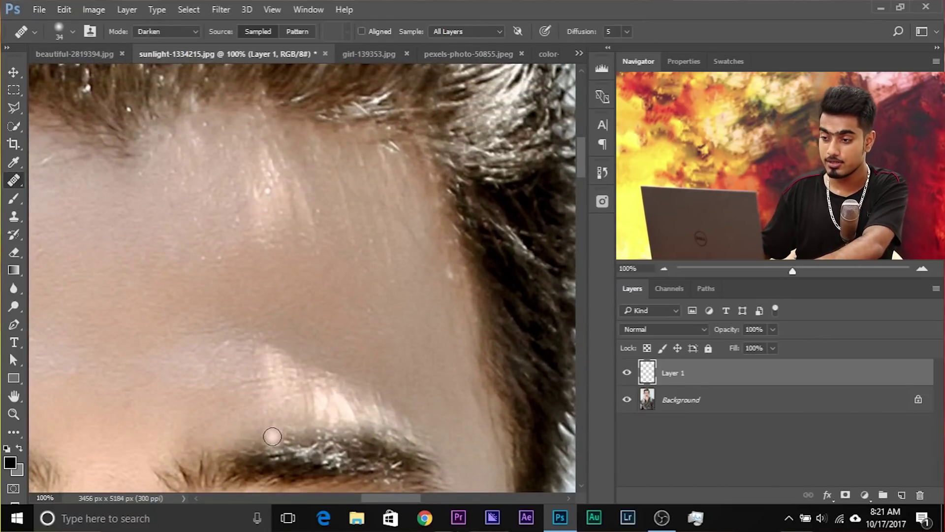
mouse_move(209, 175)
mouse_down()
mouse_move(256, 203)
mouse_move(261, 222)
mouse_move(272, 164)
mouse_up()
alt+click(240, 182)
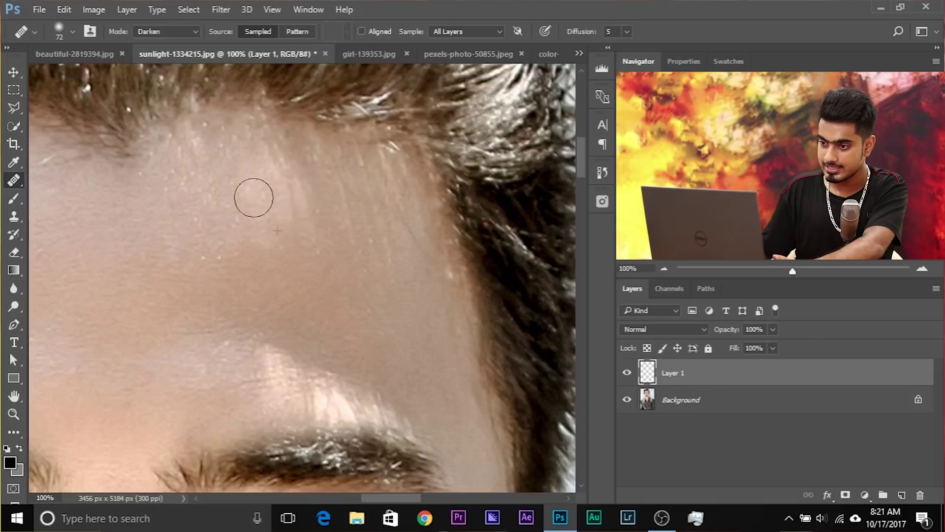
drag(287, 193, 227, 202)
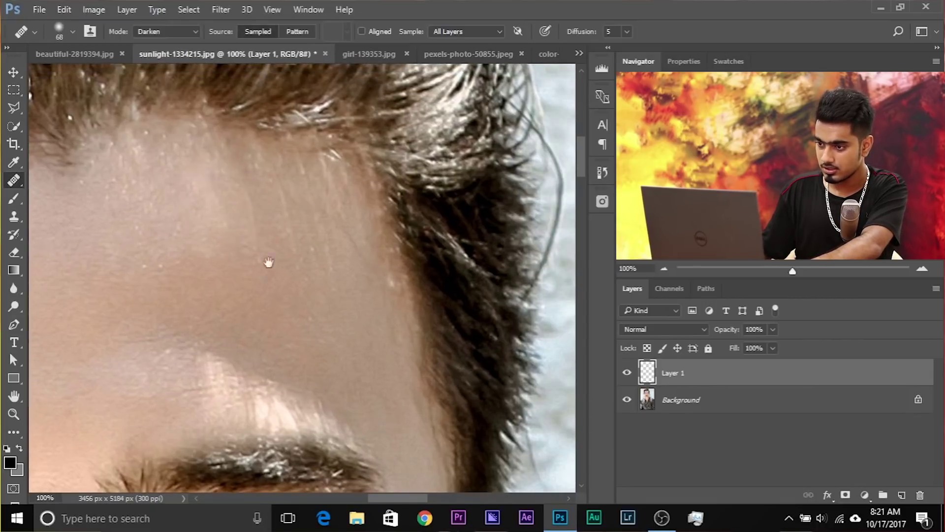
drag(266, 280, 243, 269)
mouse_move(226, 229)
mouse_down()
mouse_move(162, 238)
mouse_move(251, 241)
mouse_up()
- Enlarge the Healing Brush to about 106 px and smooth the remaining shine on the upper forehead
right_click(182, 220)
alt+right_click(182, 220)
drag(266, 320, 213, 150)
scroll(234, 257, up, 1)
mouse_move(232, 258)
mouse_down()
mouse_move(305, 325)
mouse_move(270, 318)
mouse_move(252, 296)
mouse_up()
key(ctrl+minus)
alt+right_click(272, 312)
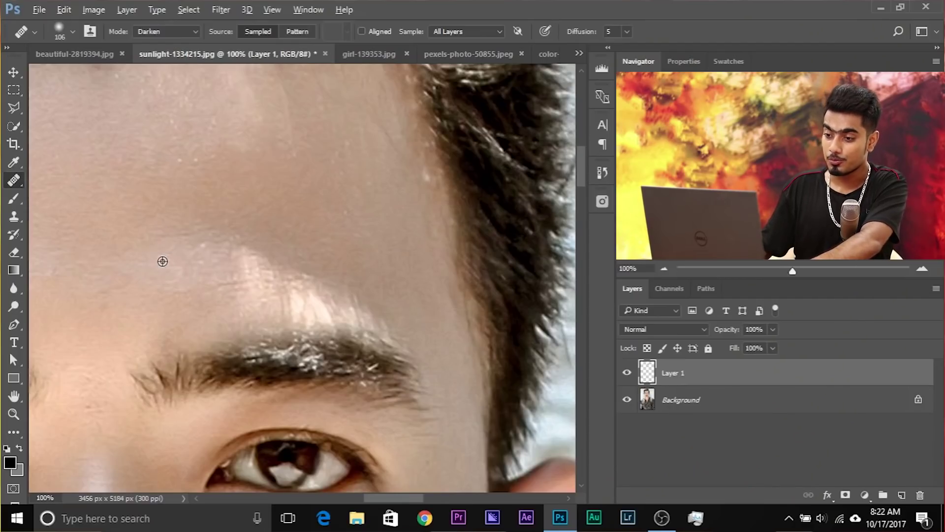
- Heal the sunlit patch above the man's eyebrow with a Healing Brush of about 78 px, sampling nearby skin
alt+right_click(174, 245)
mouse_move(174, 247)
mouse_down()
mouse_move(238, 258)
mouse_move(178, 253)
mouse_move(163, 108)
mouse_up()
mouse_move(161, 75)
mouse_down()
mouse_move(163, 408)
mouse_move(180, 42)
mouse_up()
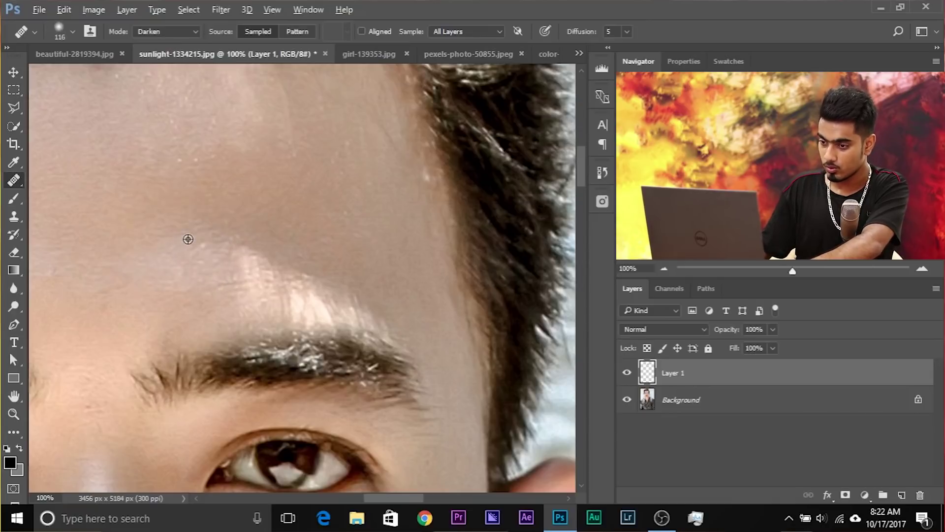
mouse_move(249, 264)
mouse_down()
mouse_move(251, 305)
mouse_move(265, 286)
mouse_move(285, 295)
mouse_move(262, 280)
mouse_move(334, 303)
mouse_move(304, 303)
mouse_move(330, 301)
mouse_move(291, 288)
mouse_move(346, 316)
mouse_up()
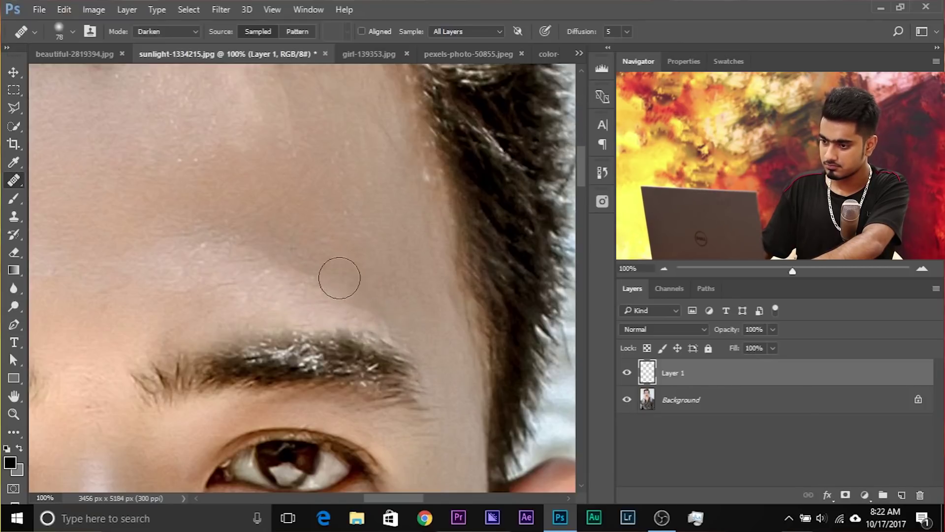
- Compare the healed forehead with the original by hiding and showing Layer 1
scroll(175, 207, up, 3)
key(ctrl+minus)
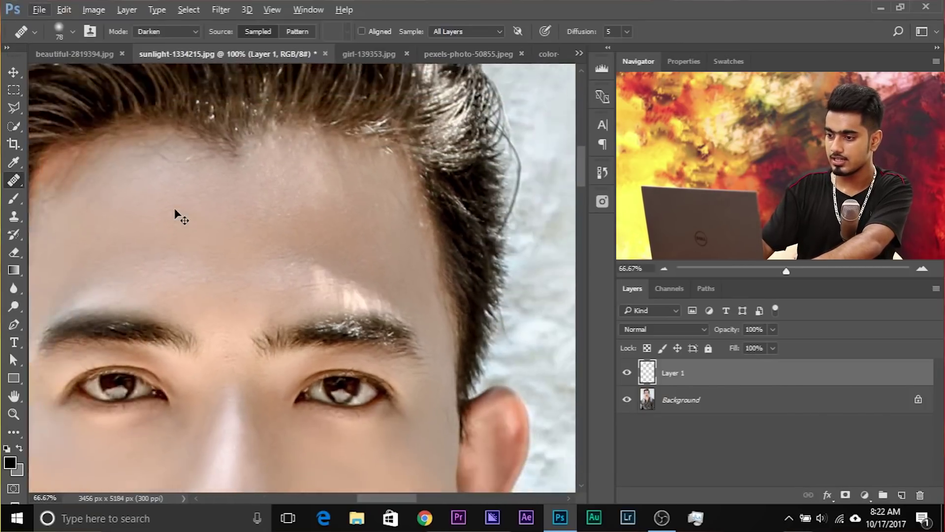
key(ctrl+minus)
key(ctrl+minus)
scroll(395, 299, down, 1)
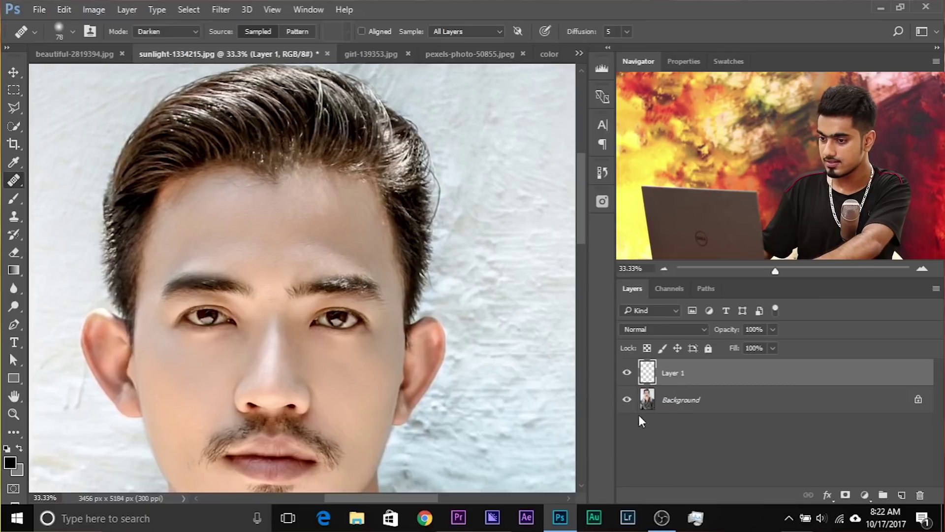
click(626, 374)
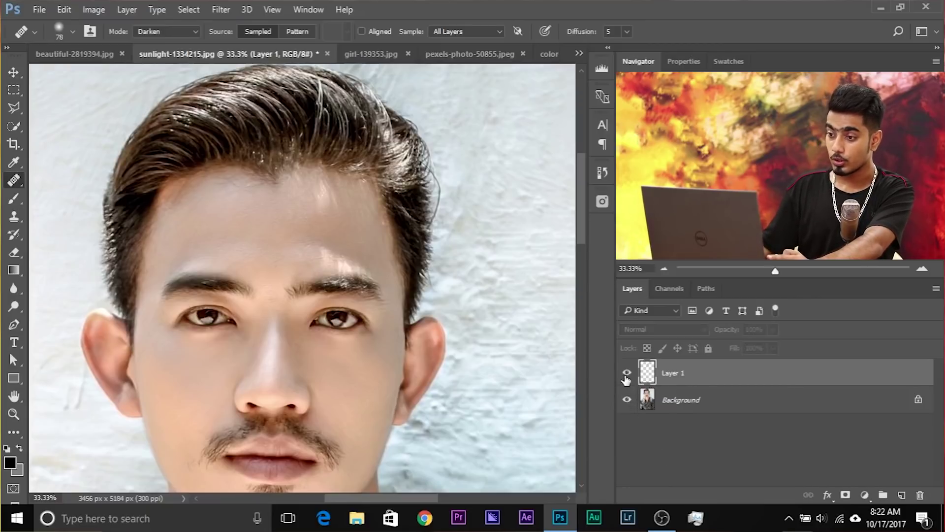
click(627, 377)
- Try Layer 1 at about 67% opacity and return it to 100%
key(ctrl+minus)
drag(429, 334, 412, 324)
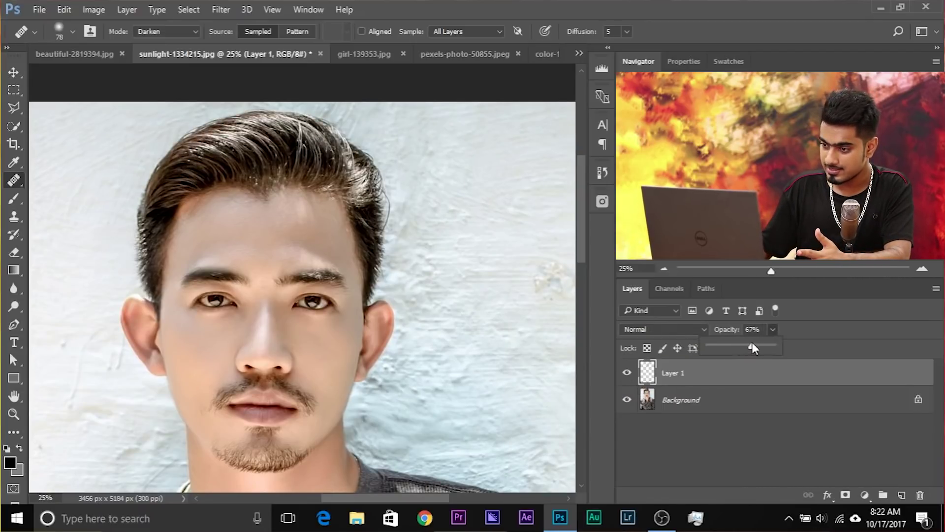
drag(763, 345, 843, 354)
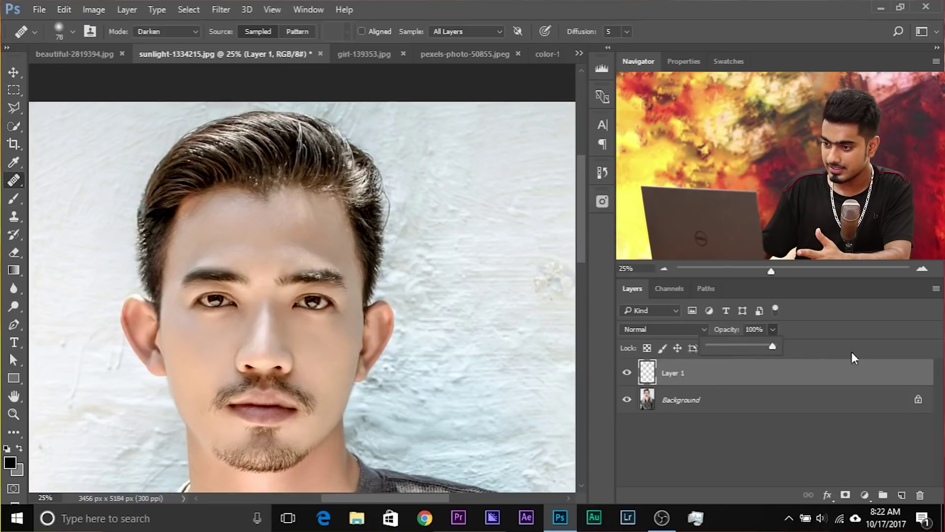
- Toggle Layer 1's visibility to check the before and after across the man's whole face
click(660, 386)
click(625, 376)
click(625, 376)
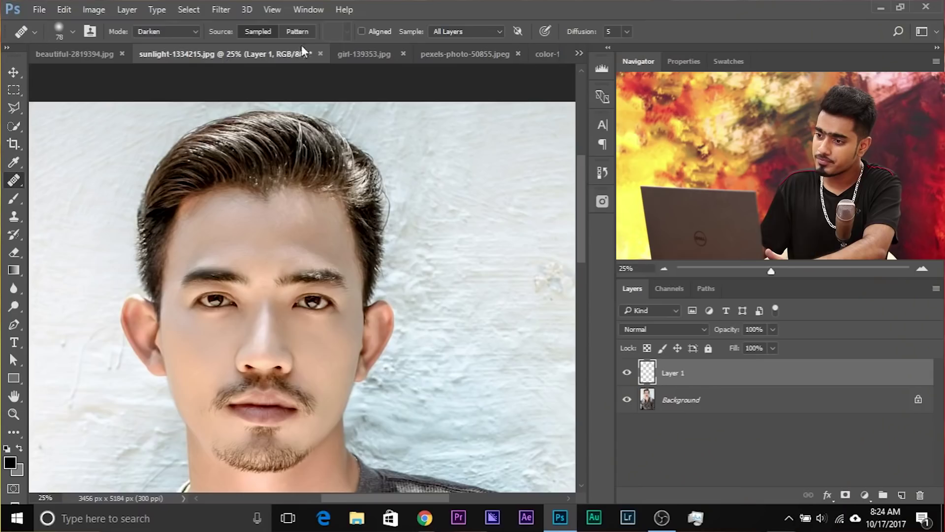
- Switch to the girl-139353.jpg portrait and examine the shiny highlights on the woman's cheek
click(351, 55)
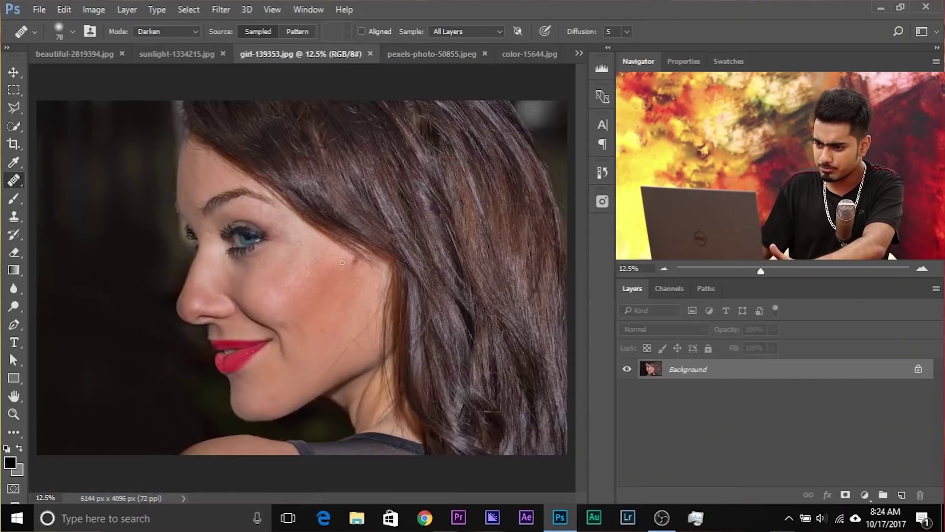
key(ctrl+plus)
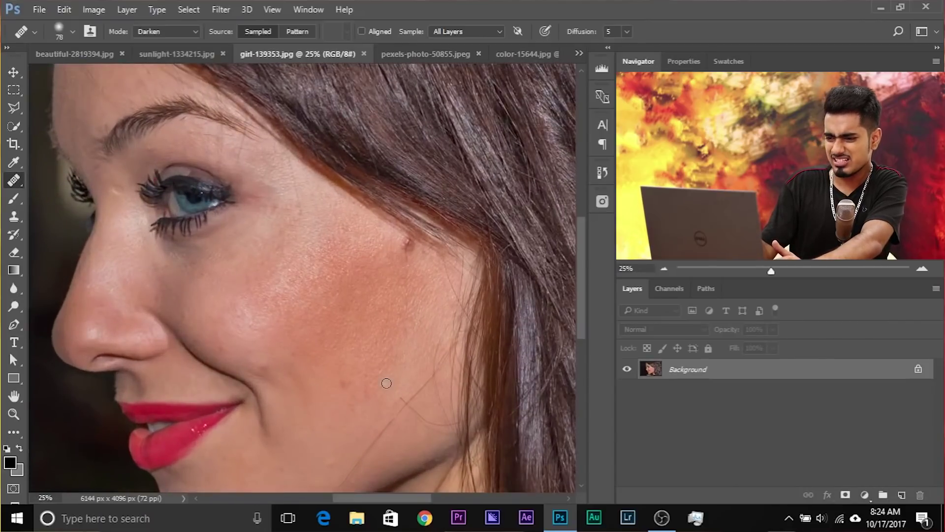
key(ctrl+minus)
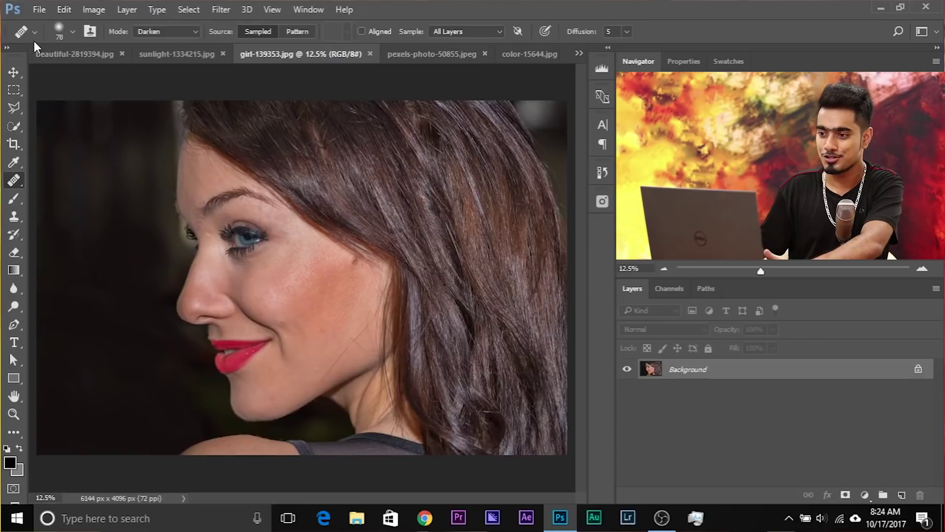
- Brighten the woman's portrait slightly with a Curves adjustment on the Background
click(94, 10)
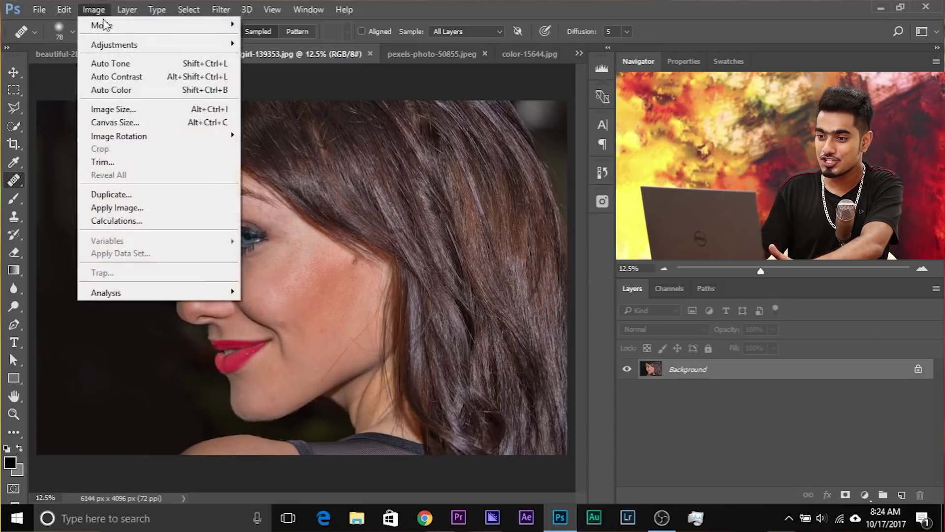
mouse_move(117, 46)
click(322, 74)
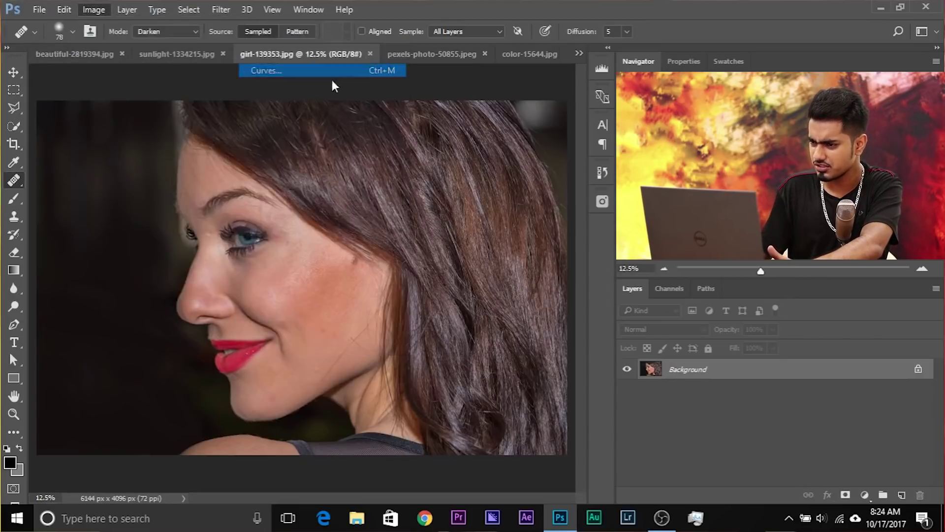
drag(467, 78, 615, 105)
drag(638, 354, 620, 349)
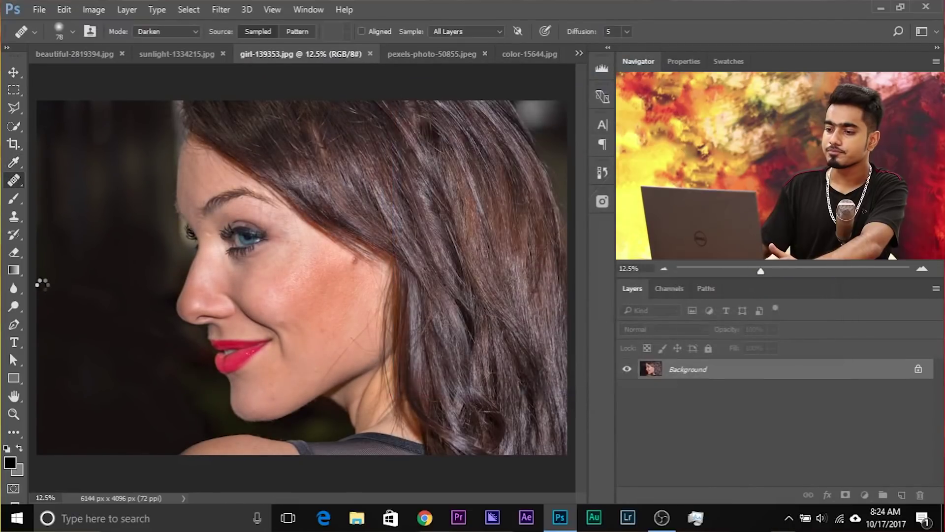
- Add a new empty layer above the Background of the woman's portrait for the healing
scroll(42, 288, up, 3)
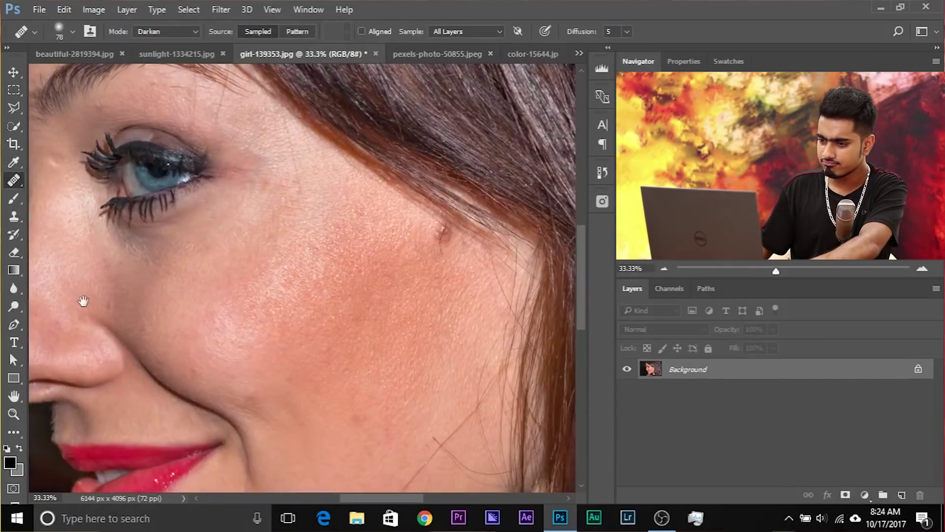
drag(84, 302, 311, 278)
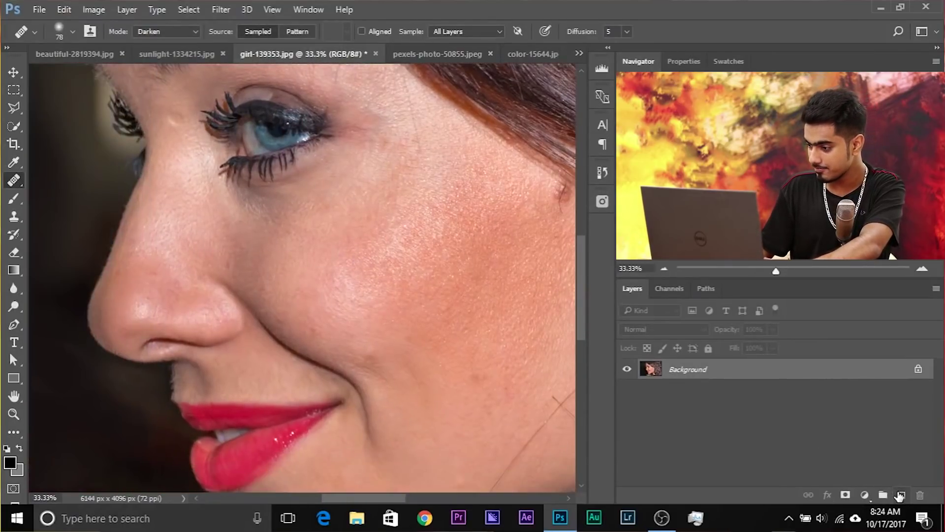
click(901, 495)
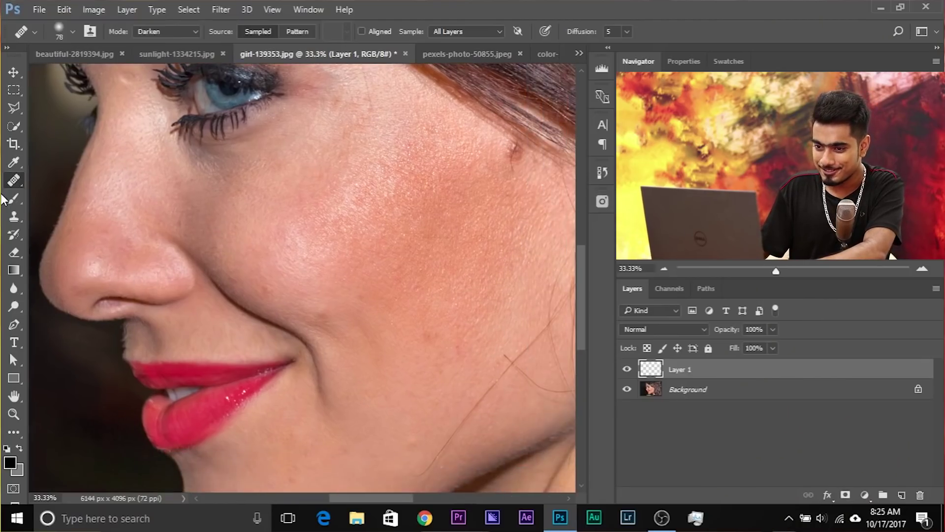
- Heal the shiny highlights on the woman's cheek using the Healing Brush Tool at about 186 px
right_click(20, 179)
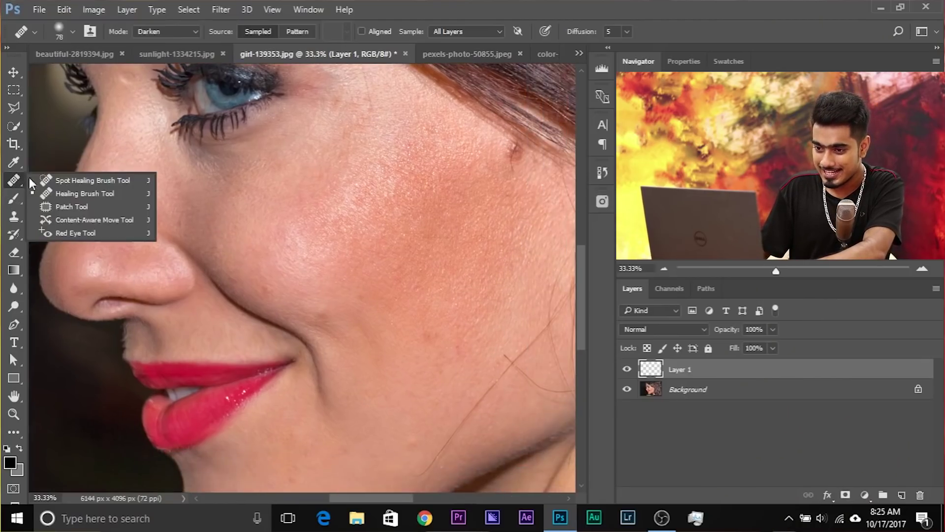
click(57, 193)
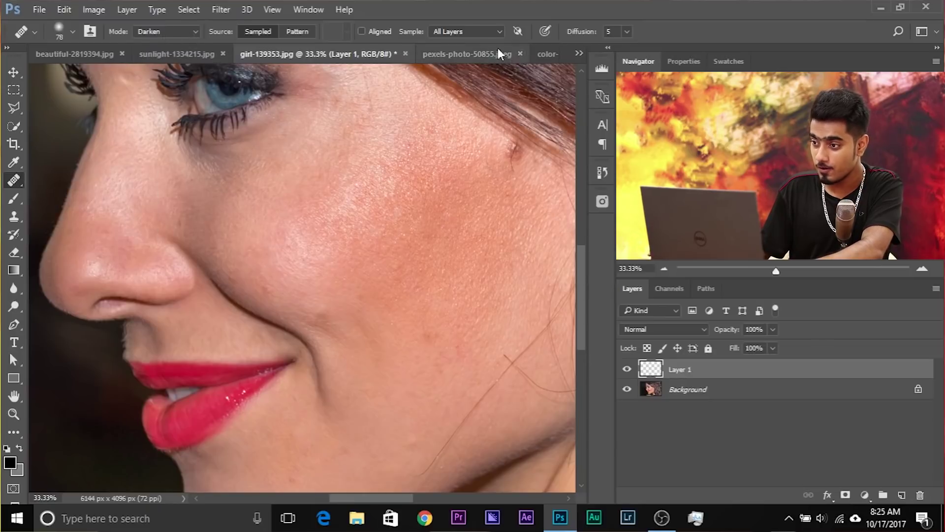
mouse_move(373, 255)
mouse_down()
mouse_move(386, 275)
mouse_move(342, 283)
mouse_up()
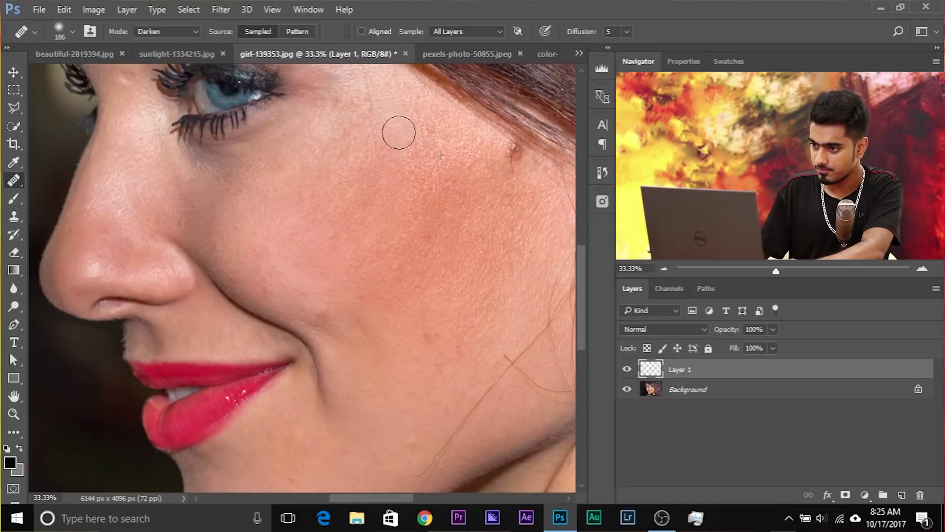
drag(375, 256, 400, 279)
- Compare the healed cheek with the original by hiding and showing the healing layer
key(ctrl+minus)
drag(475, 299, 487, 301)
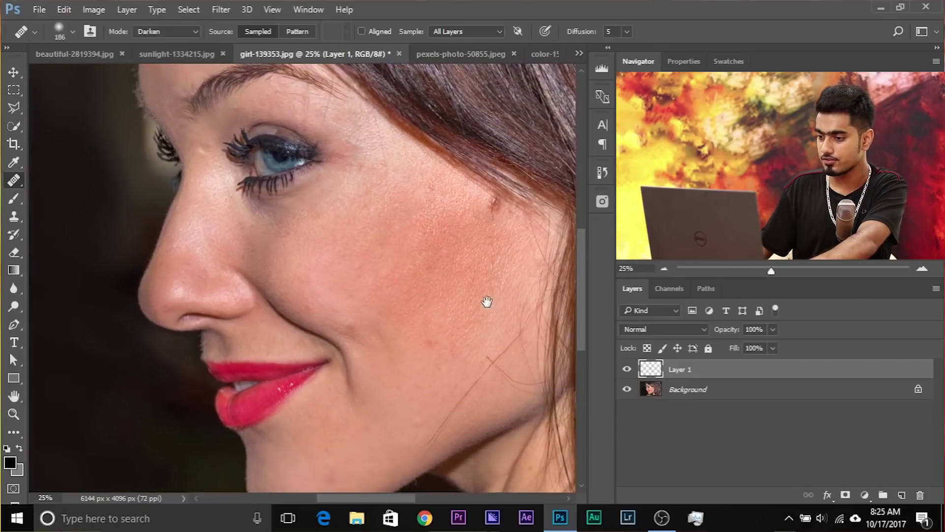
click(623, 370)
click(623, 371)
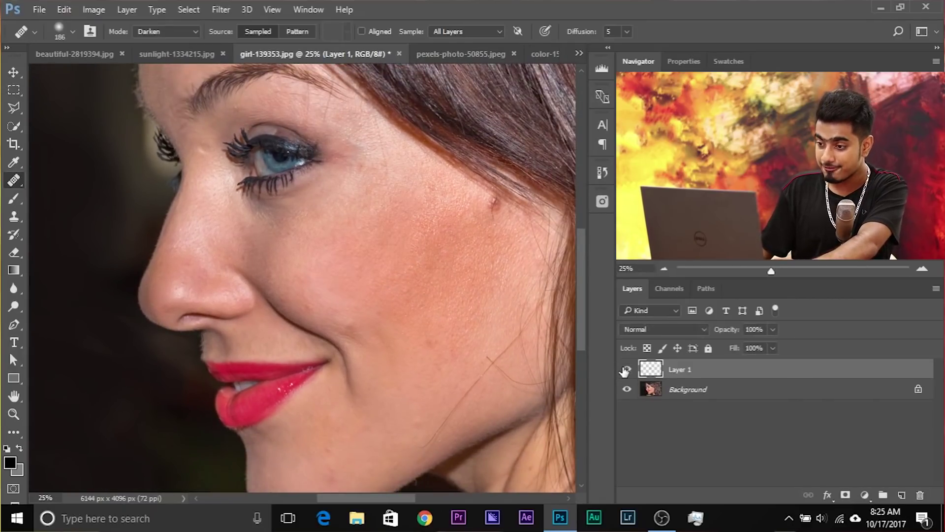
- Inspect the cheek's skin texture up close with Layer 1 switched off and on
key(ctrl+plus)
key(ctrl+plus)
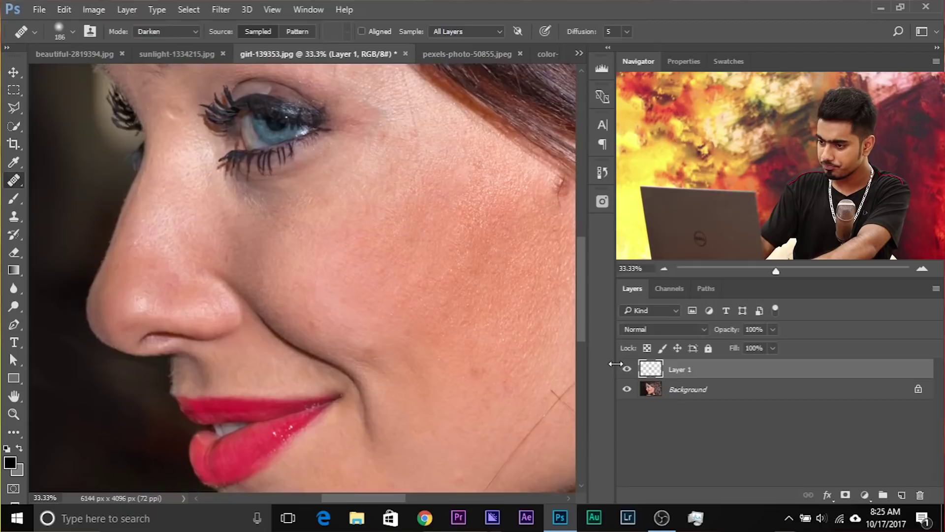
mouse_move(542, 318)
mouse_down()
mouse_move(401, 298)
mouse_move(359, 334)
mouse_move(339, 323)
mouse_up()
click(339, 144)
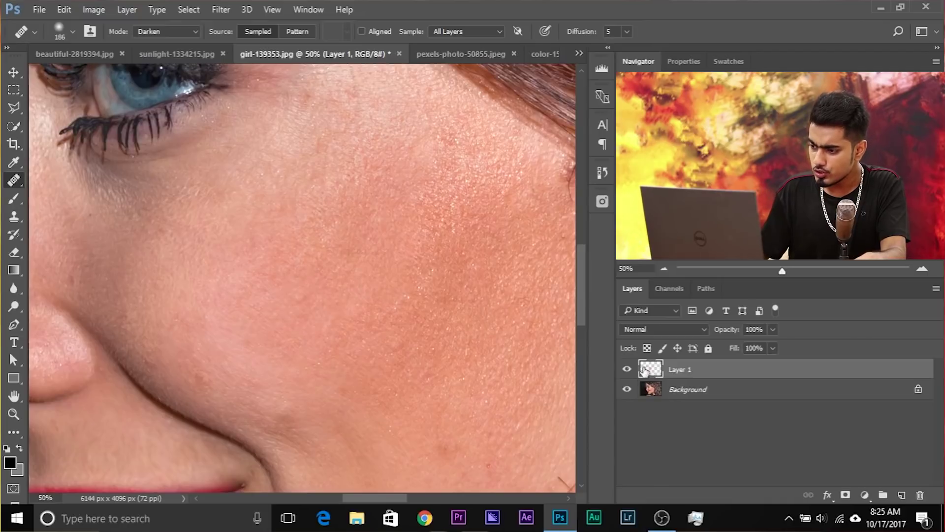
click(625, 370)
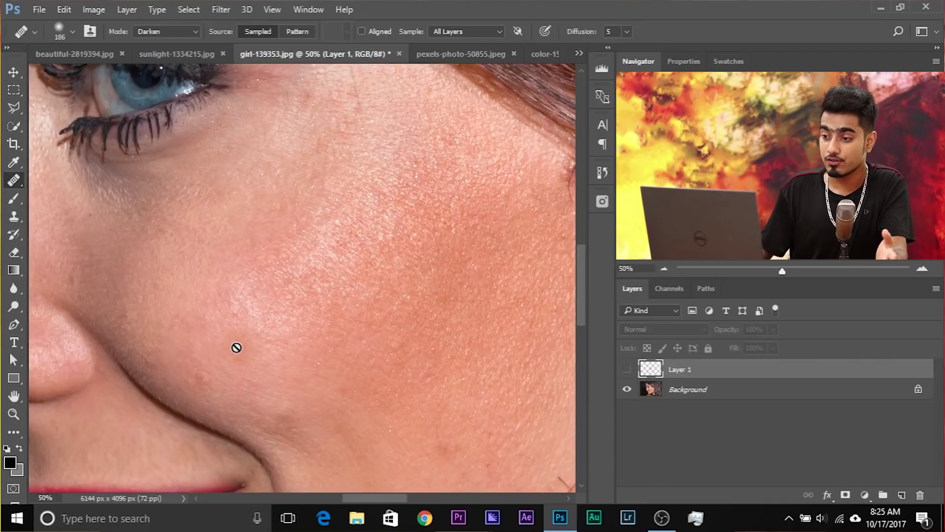
click(625, 370)
click(625, 369)
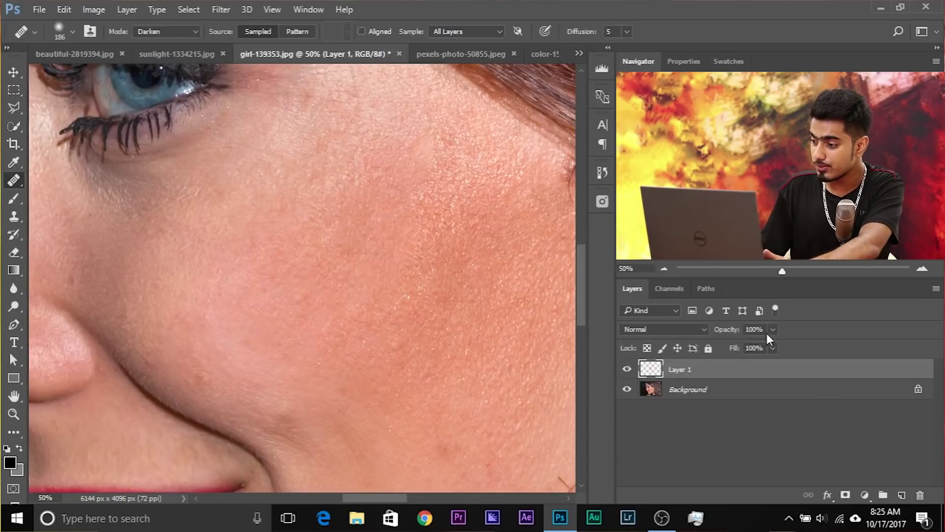
- Lower Layer 1's opacity to 60% and refine it to 51% to bring back some of the cheek highlight
mouse_move(756, 338)
mouse_down()
mouse_move(736, 343)
mouse_move(748, 346)
mouse_up()
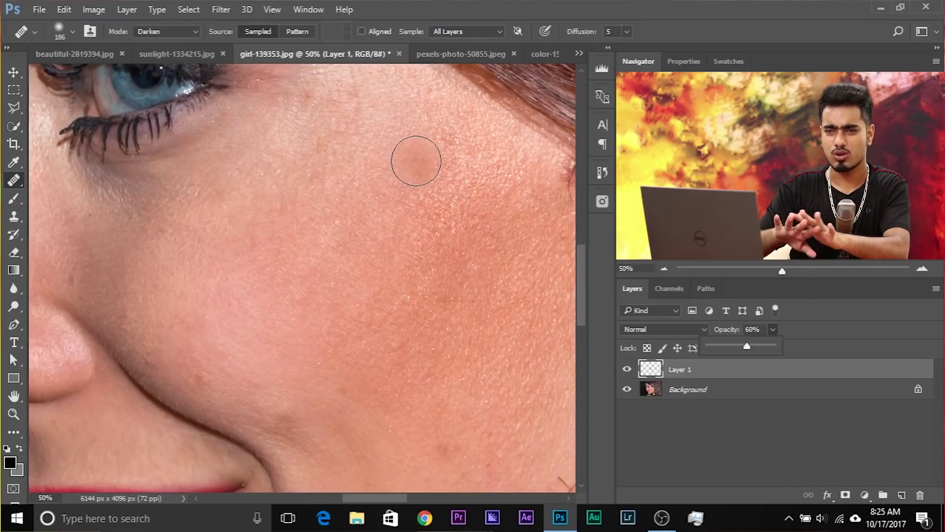
key(ctrl+plus)
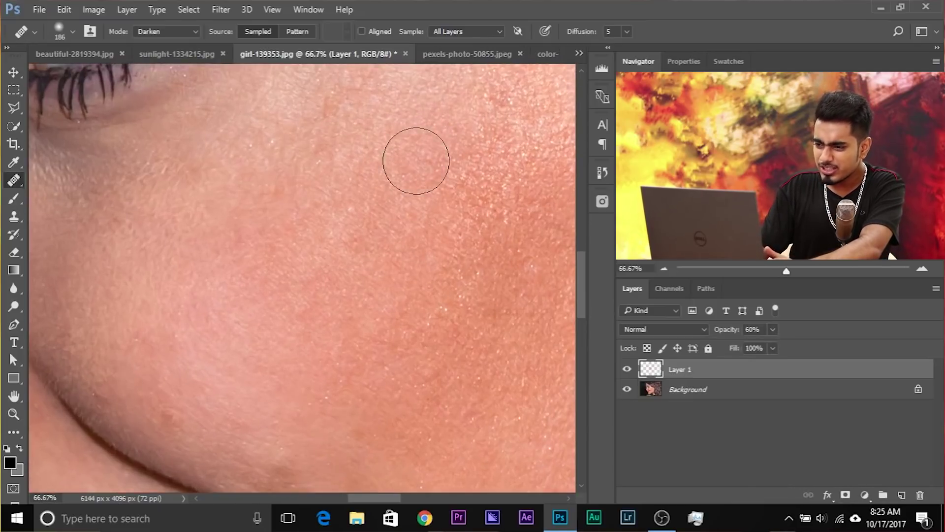
key(ctrl+plus)
key(ctrl+minus)
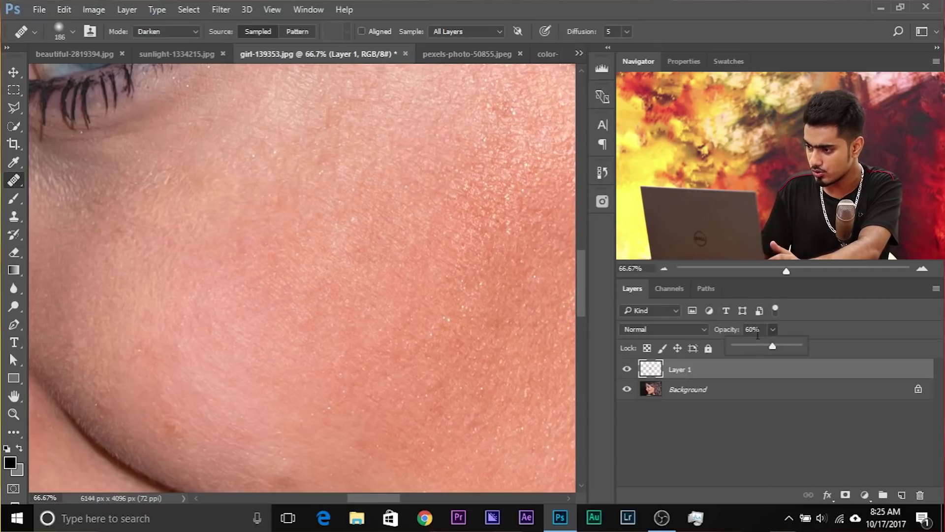
drag(749, 345, 768, 346)
click(712, 373)
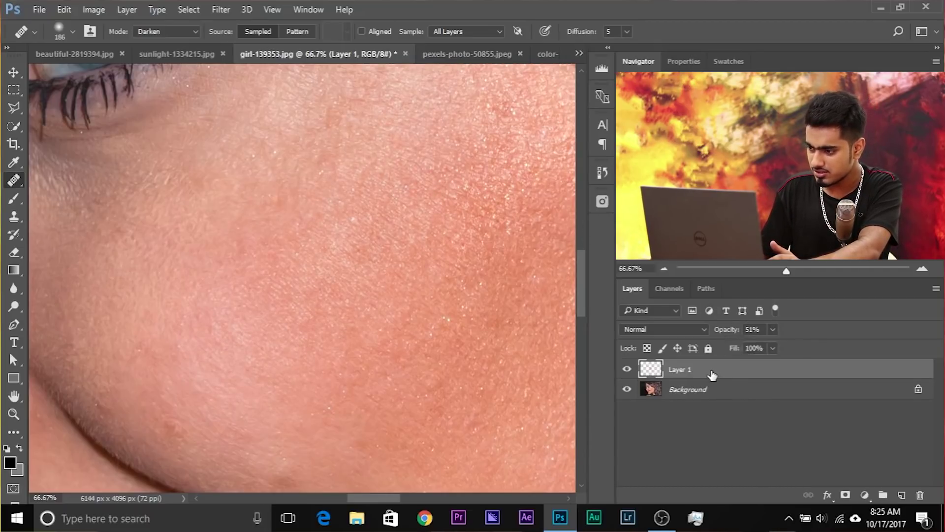
- Review the reduced cheek shine across the whole portrait and closer on the face
key(ctrl+minus)
key(ctrl+minus)
key(ctrl+minus)
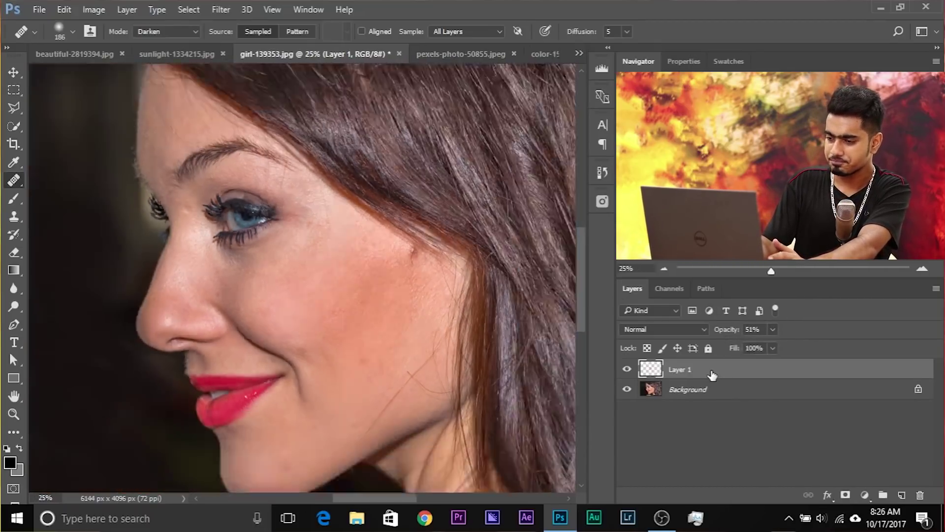
key(ctrl+minus)
key(ctrl+minus)
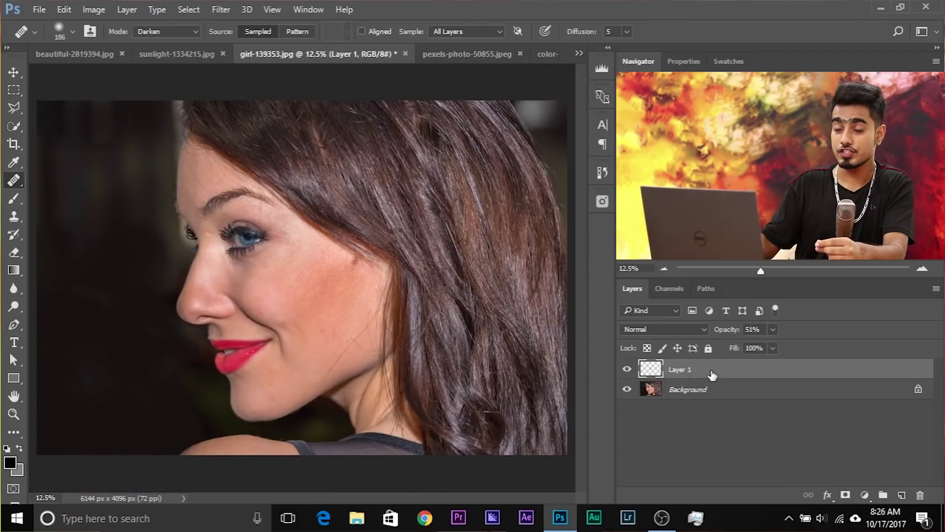
key(ctrl+plus)
key(ctrl+plus)
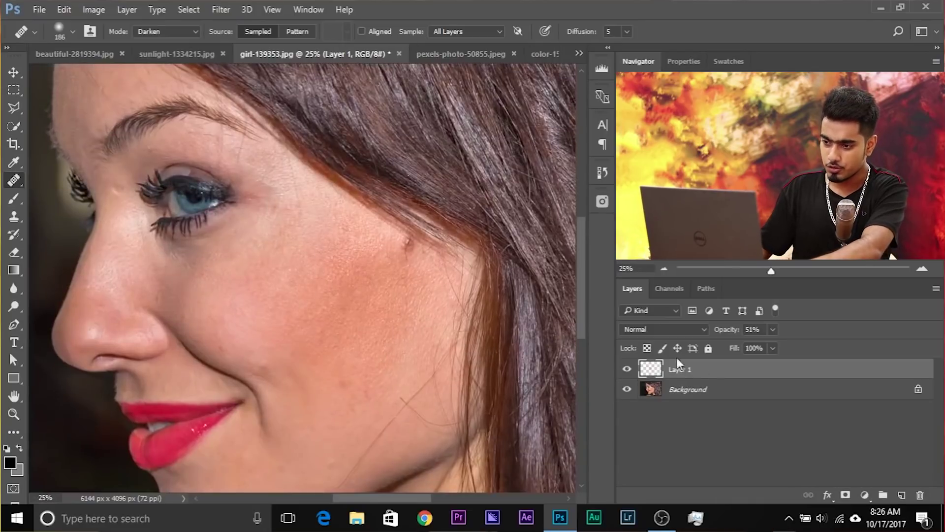
- Restore Layer 1's opacity to 100% and open its blending options, moving the dialog away from the face
drag(221, 297, 236, 295)
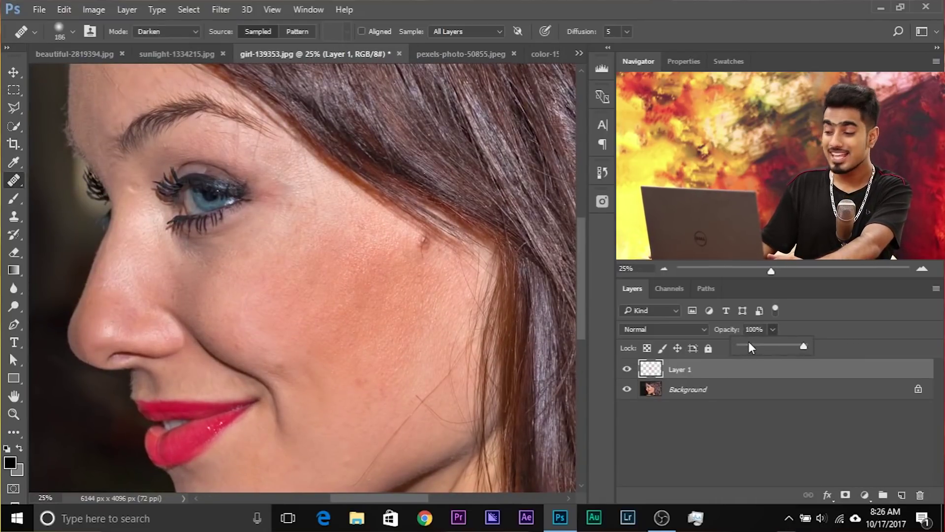
double_click(903, 373)
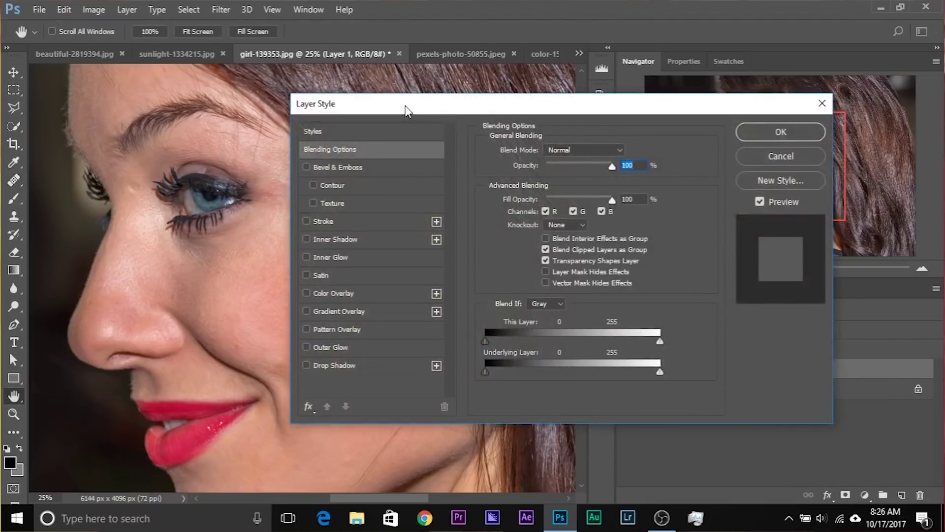
drag(404, 106, 634, 87)
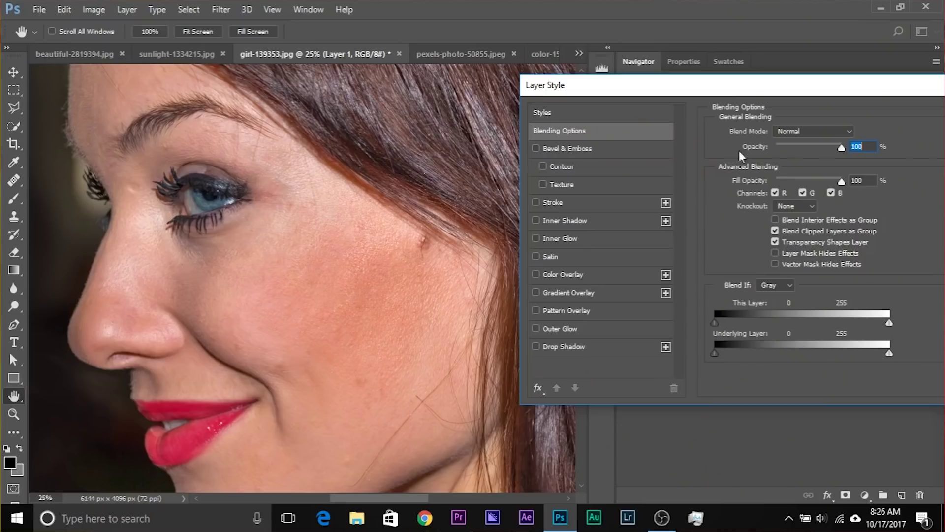
drag(724, 91, 241, 58)
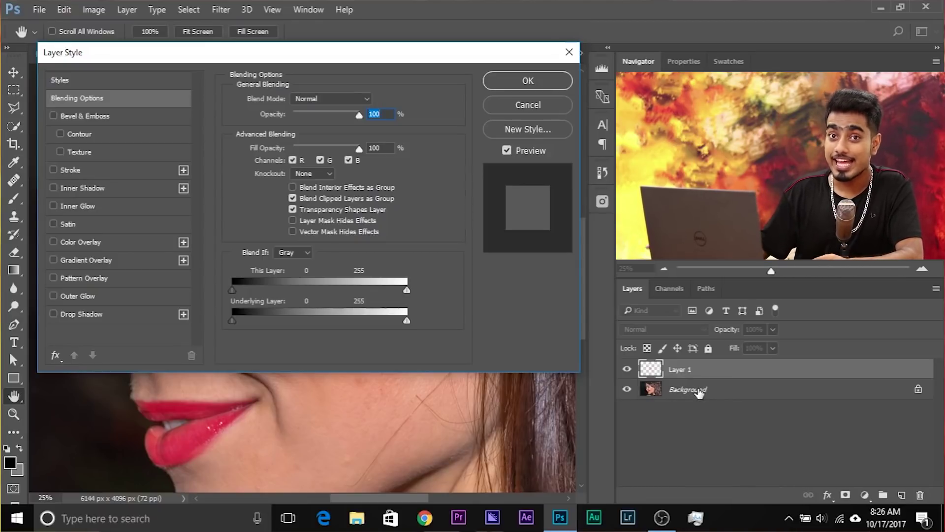
click(230, 49)
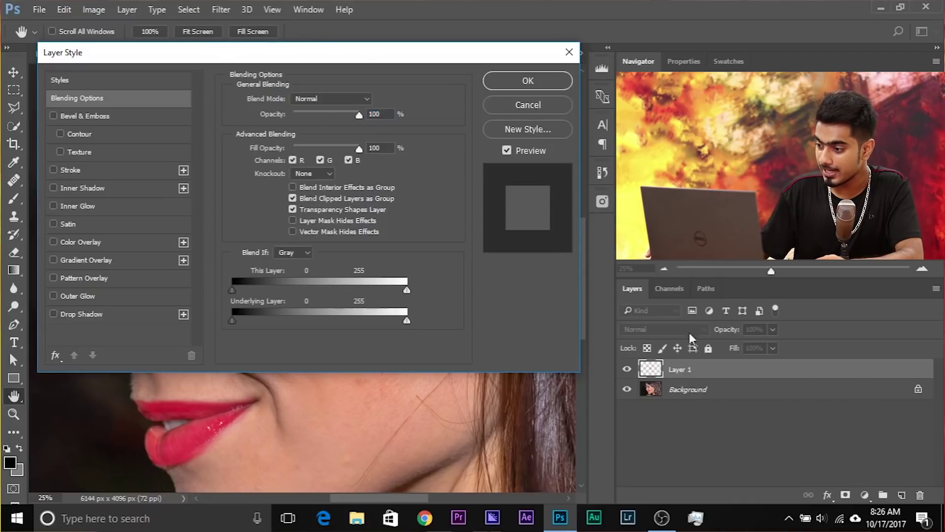
drag(229, 49, 565, 69)
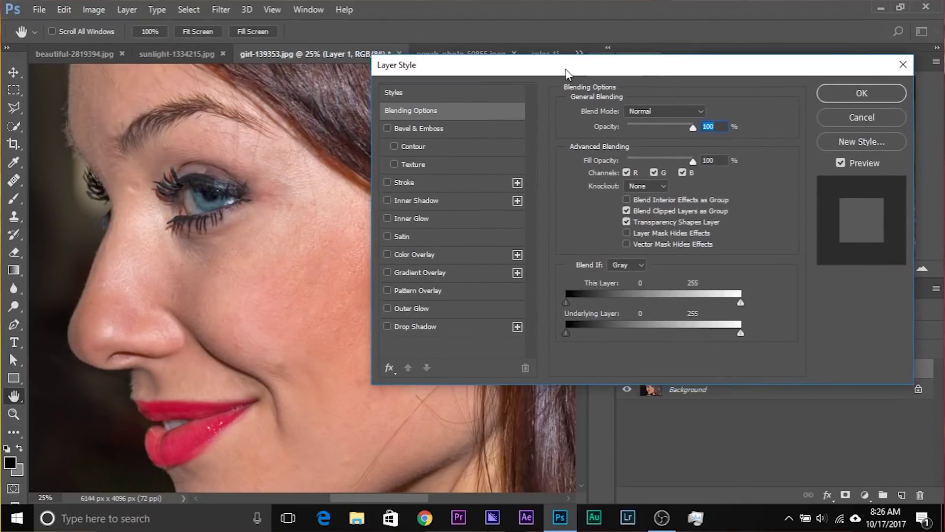
- Raise the dark end of Blend If for the underlying layer to 192 on Layer 1
key(ctrl+plus)
key(ctrl+plus)
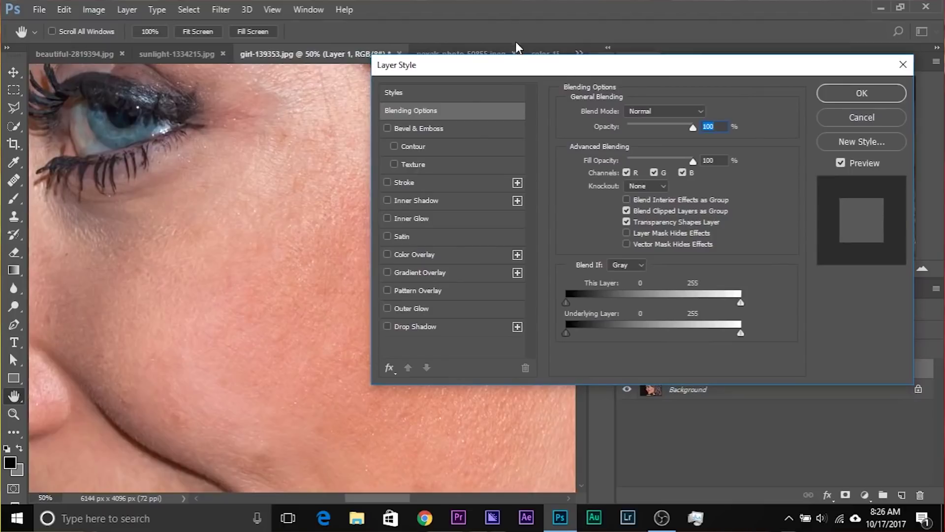
drag(498, 68, 555, 67)
drag(625, 332, 661, 333)
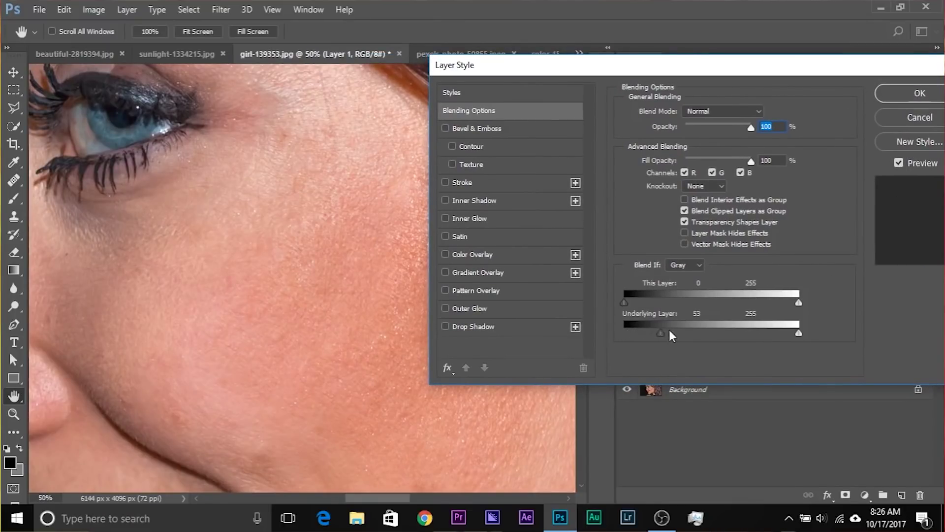
drag(759, 327, 757, 325)
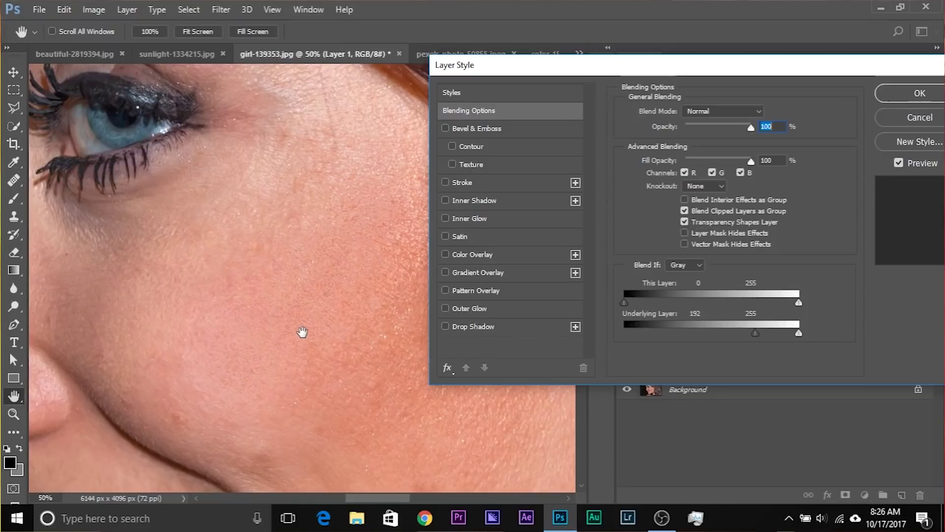
- Lower the underlying layer's dark Blend If limit to 157, split it for a gradual transition, and apply the blending options
scroll(302, 332, up, 2)
drag(389, 412, 316, 277)
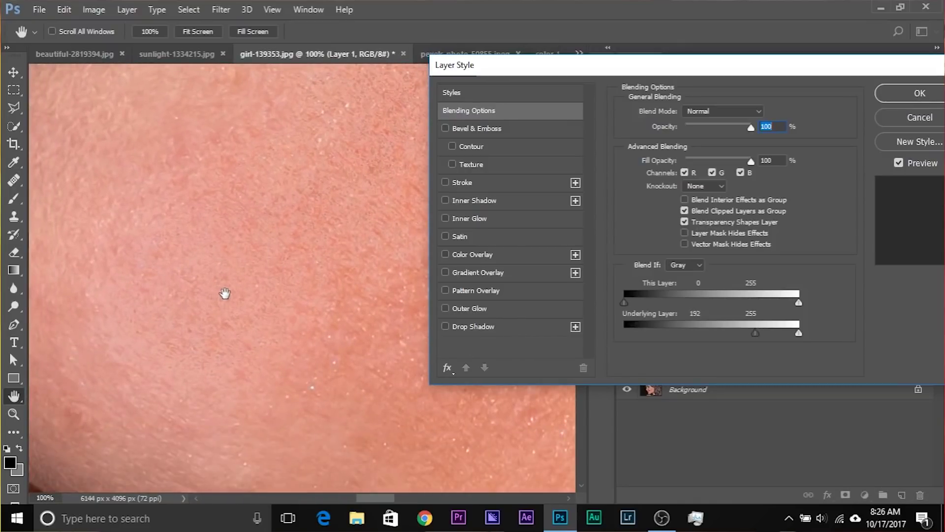
drag(670, 73, 688, 76)
drag(775, 334, 744, 332)
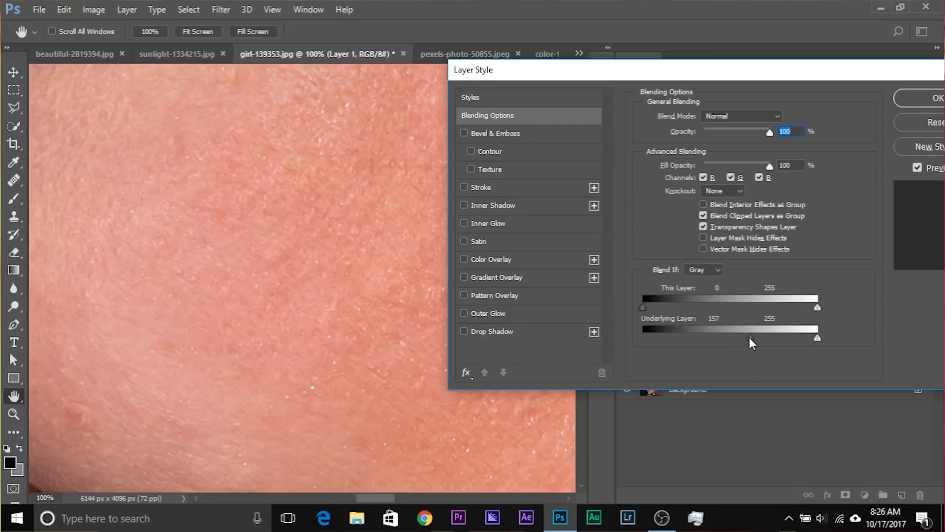
drag(754, 338, 786, 337)
click(921, 98)
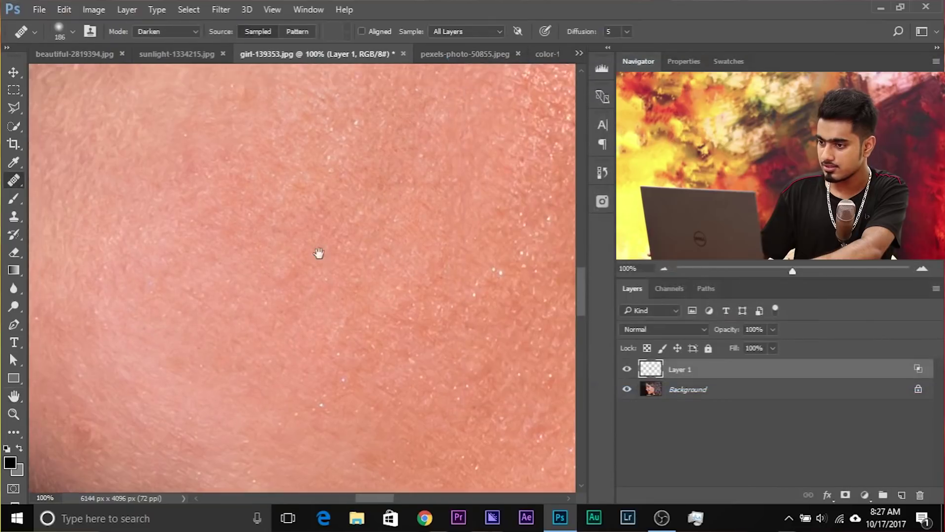
- Lower Layer 1's opacity to 75% and compare the cheek with the layer hidden and shown
drag(773, 330, 757, 347)
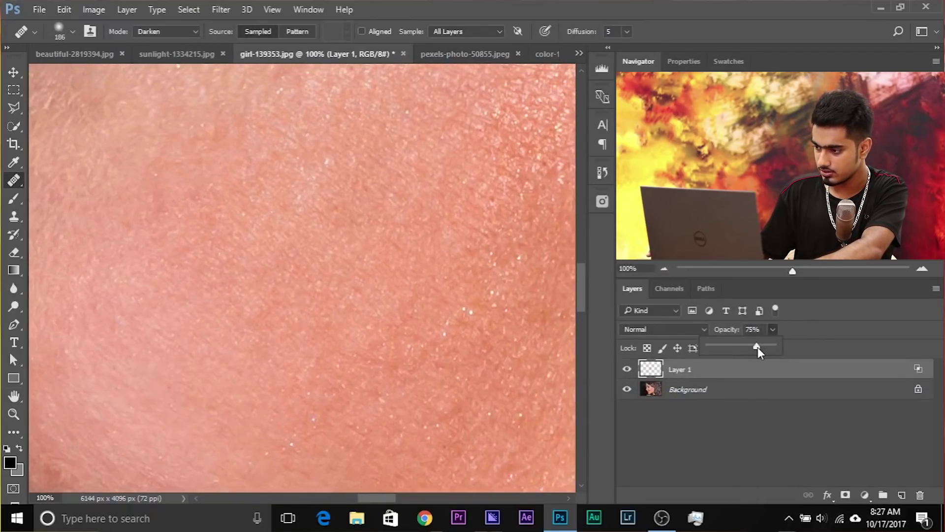
click(626, 371)
click(626, 370)
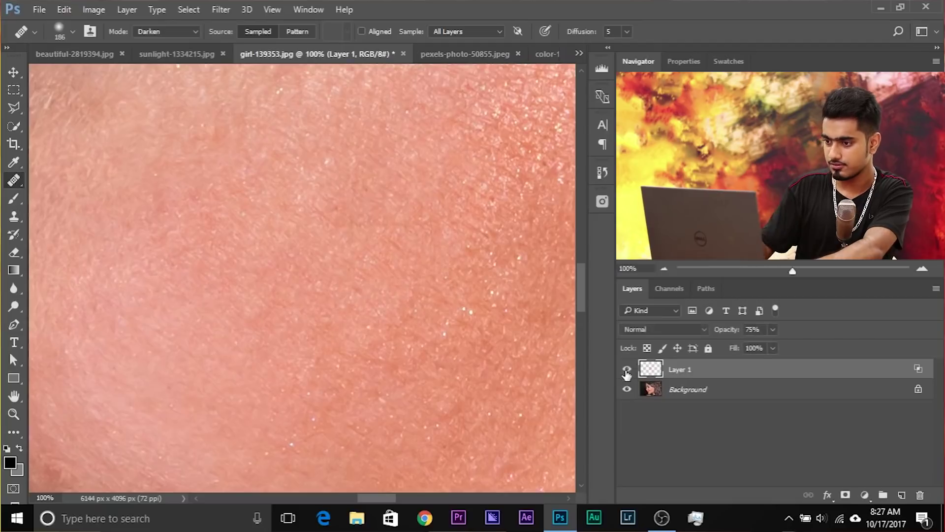
key(ctrl+minus)
key(ctrl+minus)
key(ctrl+minus)
key(ctrl+minus)
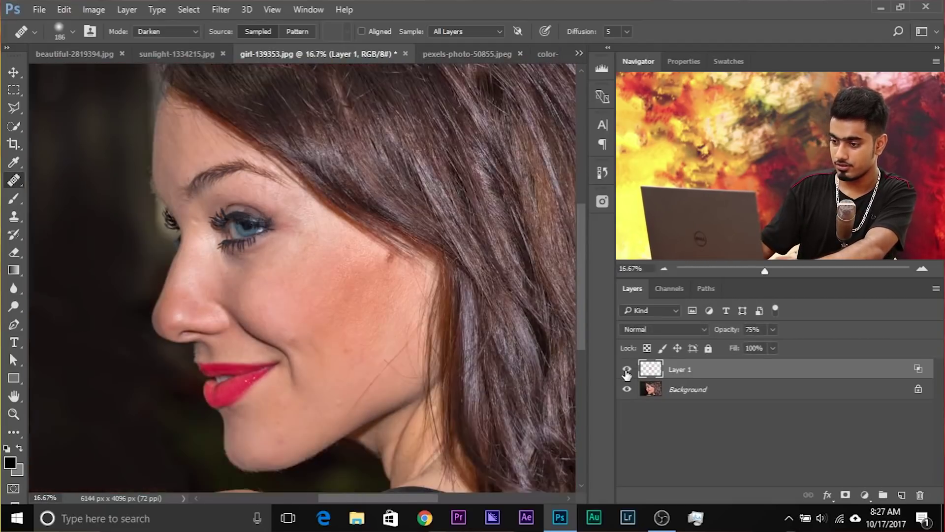
- Reduce Layer 1's opacity to 36% and check the cheek's skin texture up close
click(748, 345)
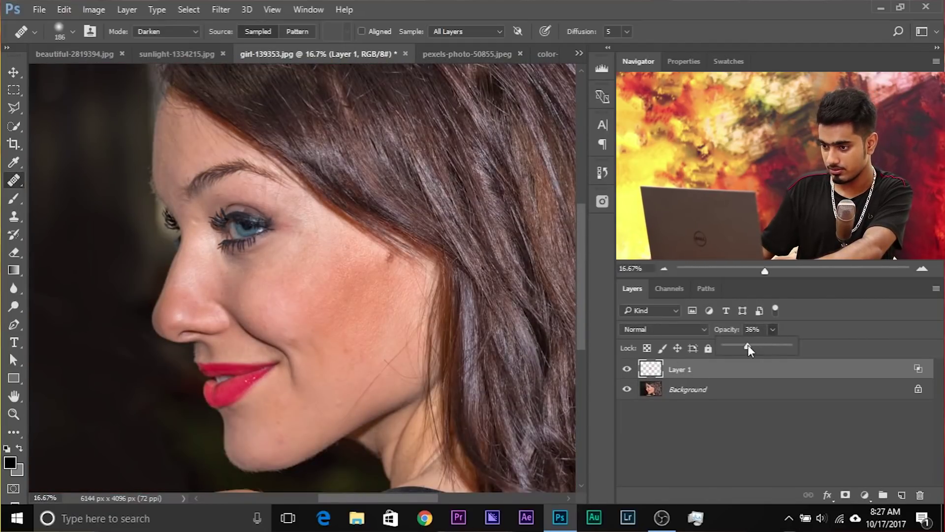
click(701, 368)
key(ctrl+plus)
key(ctrl+plus)
key(ctrl+plus)
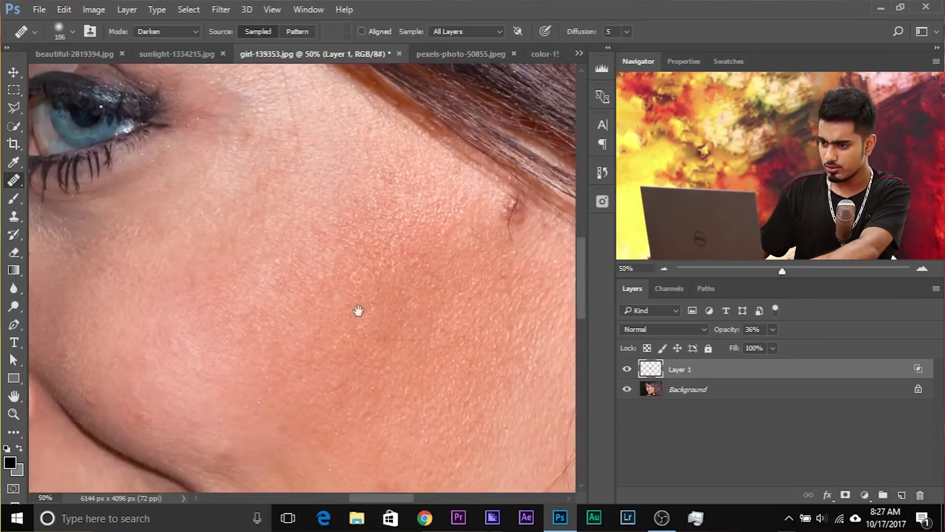
- Heal the shine on the nose tip on a new layer with a 134 px Healing Brush, and set that layer's opacity to 72%
scroll(365, 329, left, 5)
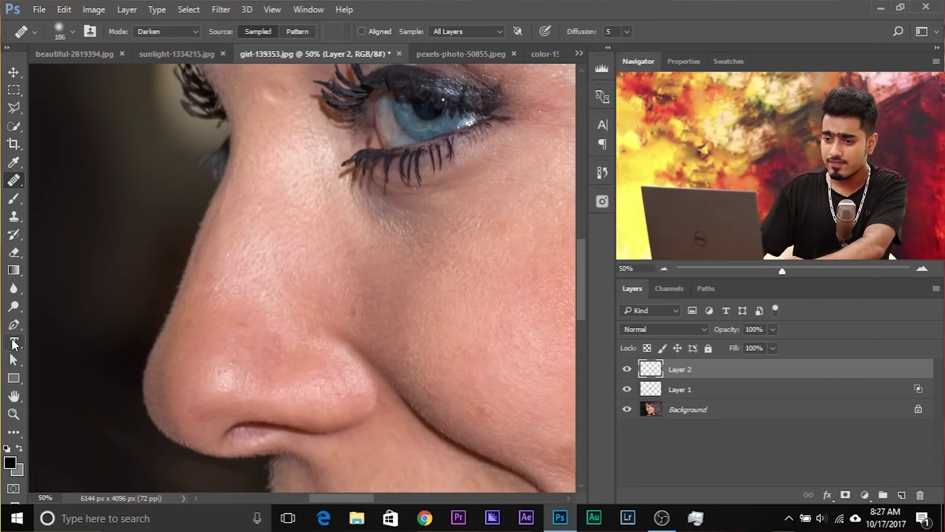
right_click(13, 185)
click(59, 188)
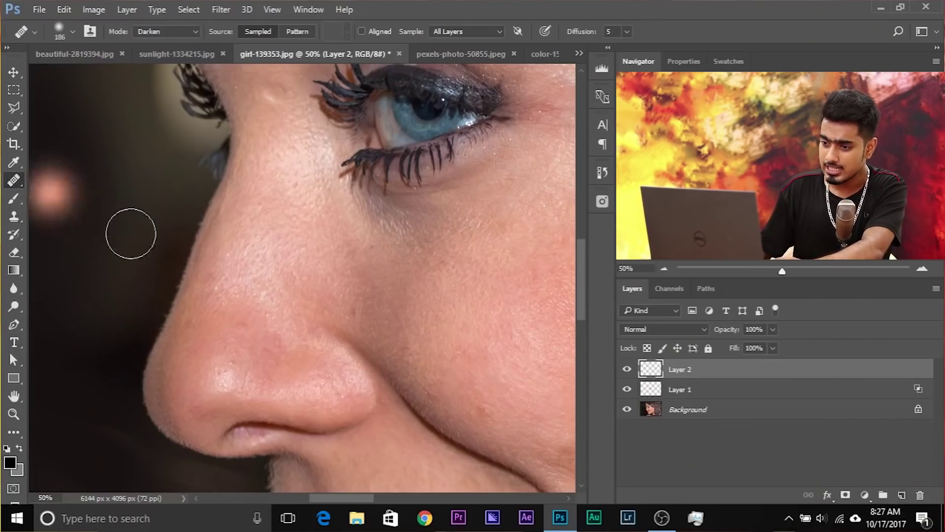
drag(215, 363, 199, 364)
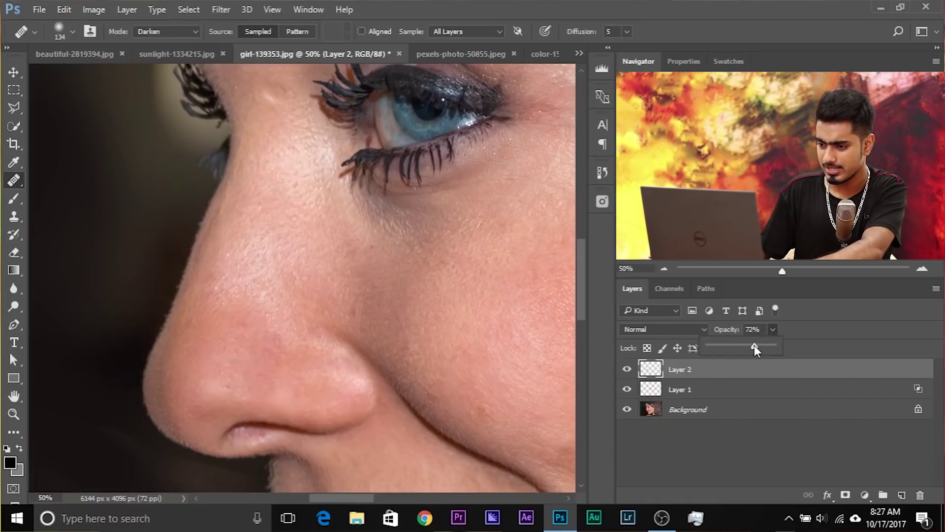
click(780, 370)
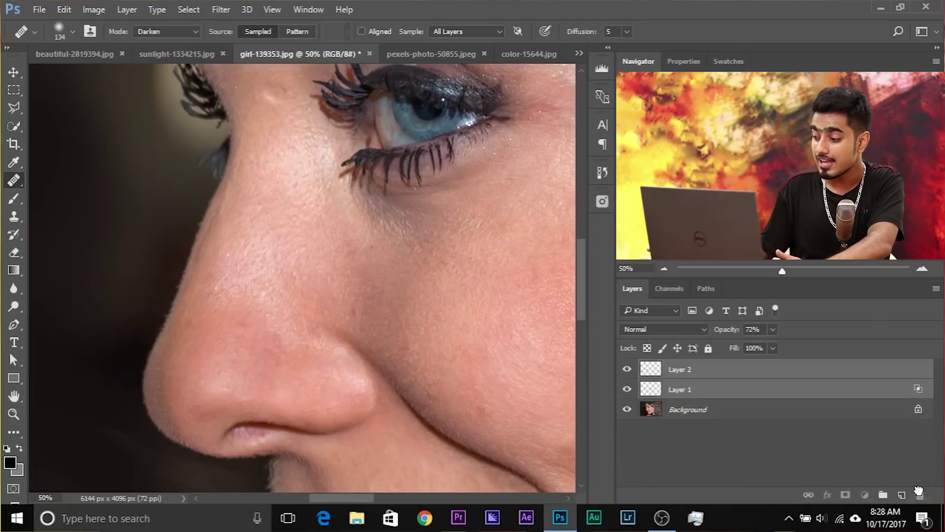
- Delete Layer 1 and Layer 2 so that only the Background remains, and return to the shiny cheek
key(ctrl+alt+z)
key(ctrl+alt+z)
drag(537, 285, 413, 291)
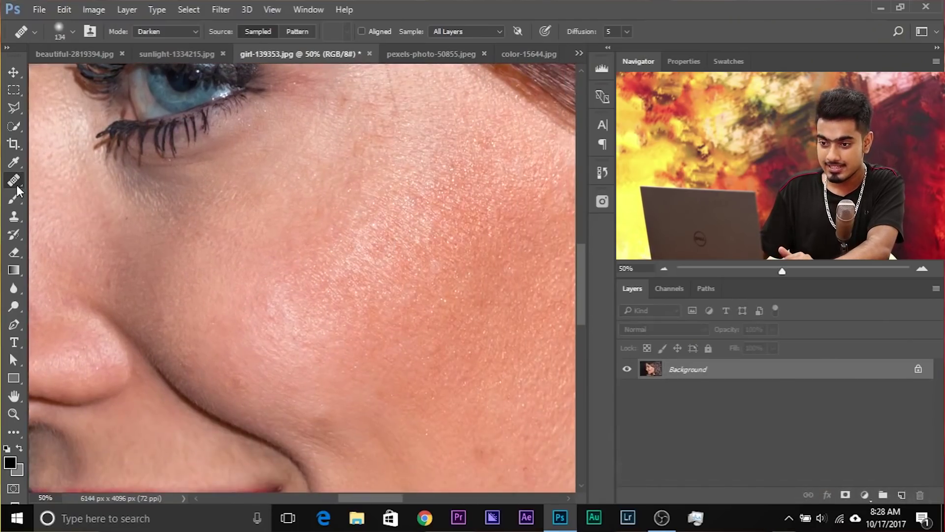
- Switch to the Spot Healing Brush Tool and set its mode to Darken
click(16, 186)
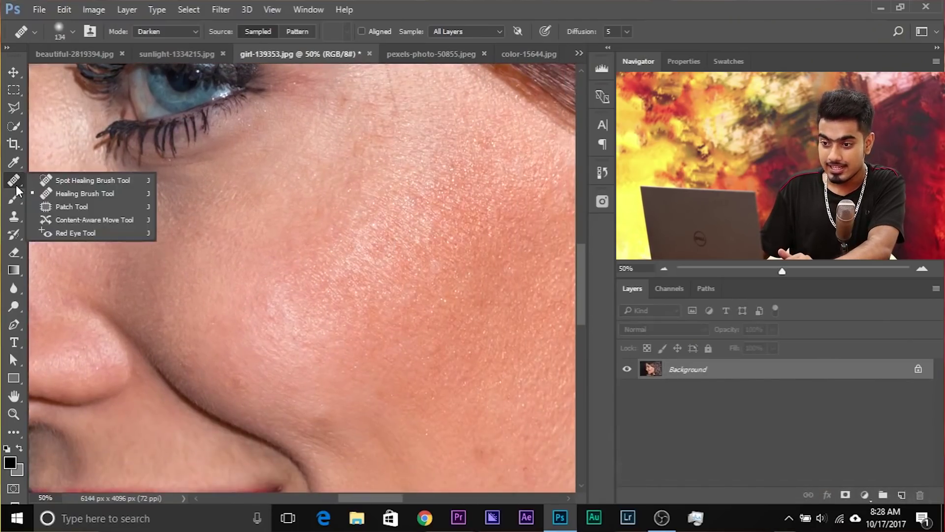
click(55, 181)
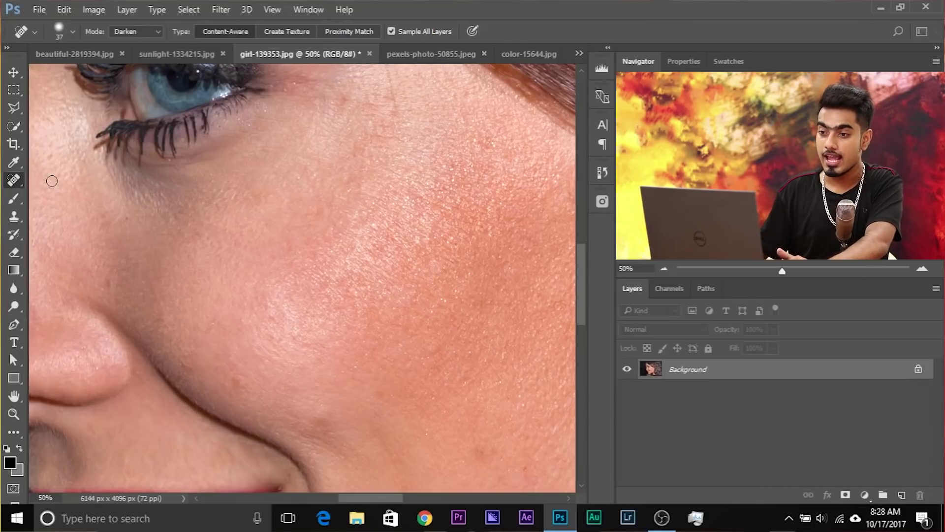
click(146, 35)
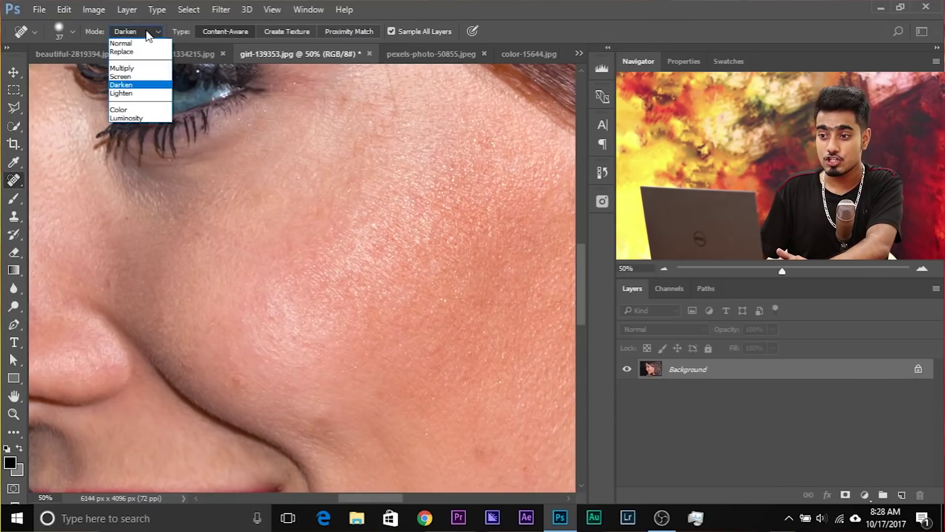
click(139, 87)
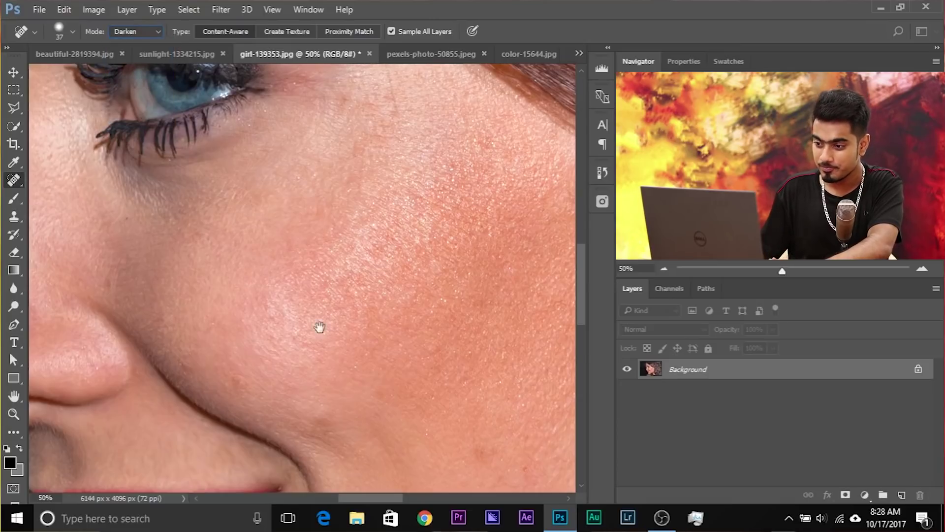
- Add a new empty layer above the Background and enlarge the healing brush to 65 px
drag(320, 327, 238, 264)
click(900, 495)
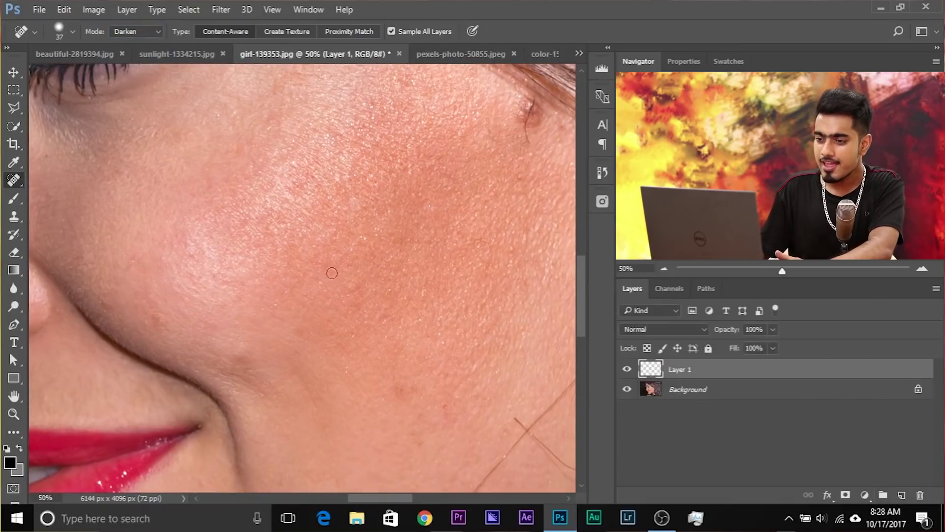
alt+right_click(167, 197)
drag(170, 193, 174, 193)
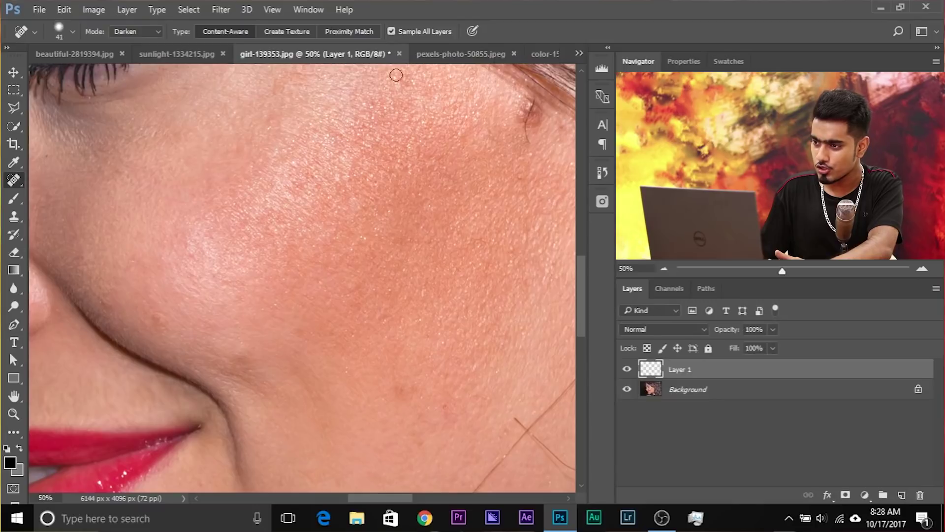
alt+right_click(207, 185)
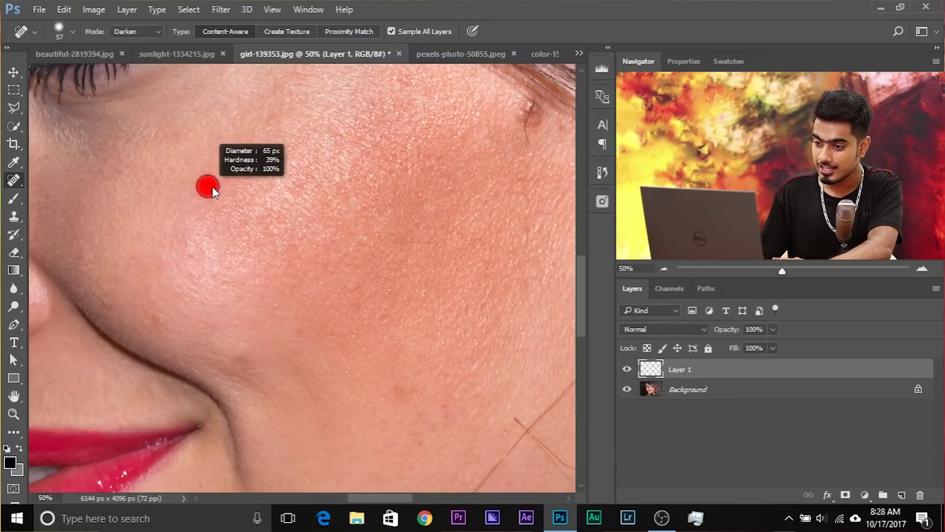
- Paint over the shiny highlights across the cheek with the Spot Healing Brush on Layer 1
mouse_move(172, 227)
mouse_down()
mouse_move(188, 255)
mouse_move(175, 253)
mouse_move(200, 255)
mouse_move(166, 265)
mouse_move(202, 269)
mouse_move(168, 279)
mouse_move(208, 277)
mouse_move(182, 294)
mouse_move(217, 288)
mouse_move(190, 304)
mouse_move(219, 302)
mouse_move(210, 308)
mouse_move(237, 293)
mouse_up()
drag(176, 260, 166, 251)
drag(180, 284, 173, 274)
drag(204, 240, 136, 238)
mouse_move(213, 260)
mouse_down()
mouse_move(183, 269)
mouse_move(185, 317)
mouse_up()
mouse_move(196, 274)
mouse_down()
mouse_move(219, 266)
mouse_move(205, 303)
mouse_up()
drag(206, 272, 200, 287)
drag(239, 330, 261, 312)
drag(221, 239, 217, 268)
drag(258, 307, 284, 287)
drag(206, 262, 221, 225)
mouse_move(289, 224)
mouse_down()
mouse_move(259, 259)
mouse_move(321, 295)
mouse_up()
mouse_move(277, 193)
mouse_down()
mouse_move(335, 232)
mouse_move(352, 262)
mouse_move(379, 261)
mouse_up()
mouse_move(276, 225)
mouse_down()
mouse_move(274, 253)
mouse_move(298, 276)
mouse_up()
drag(310, 206, 311, 224)
drag(406, 264, 395, 277)
drag(348, 372, 331, 391)
drag(381, 225, 390, 244)
drag(450, 257, 427, 297)
drag(228, 143, 196, 121)
drag(227, 203, 215, 240)
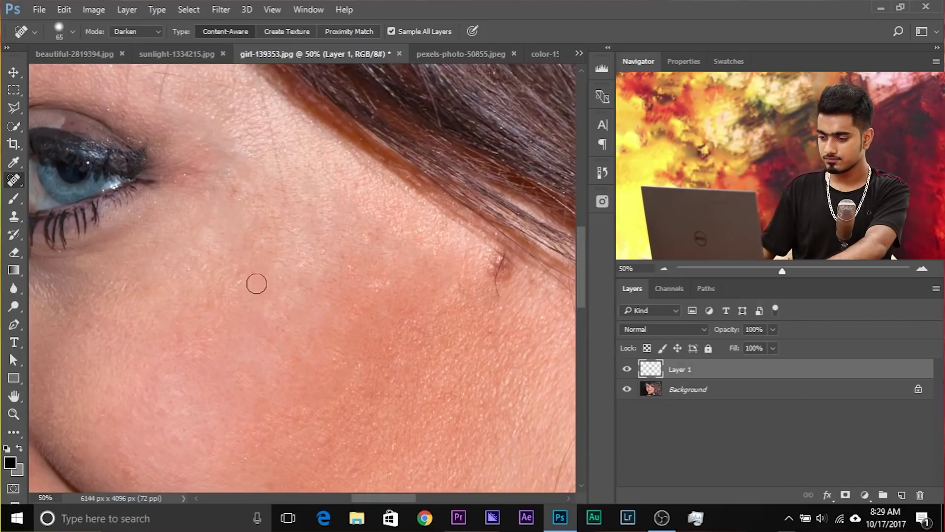
- Heal the remaining shine on the upper cheek below and beside the eye with short brush strokes
drag(152, 281, 483, 147)
drag(186, 303, 214, 329)
drag(262, 327, 311, 334)
drag(312, 296, 344, 332)
drag(322, 303, 326, 321)
click(201, 325)
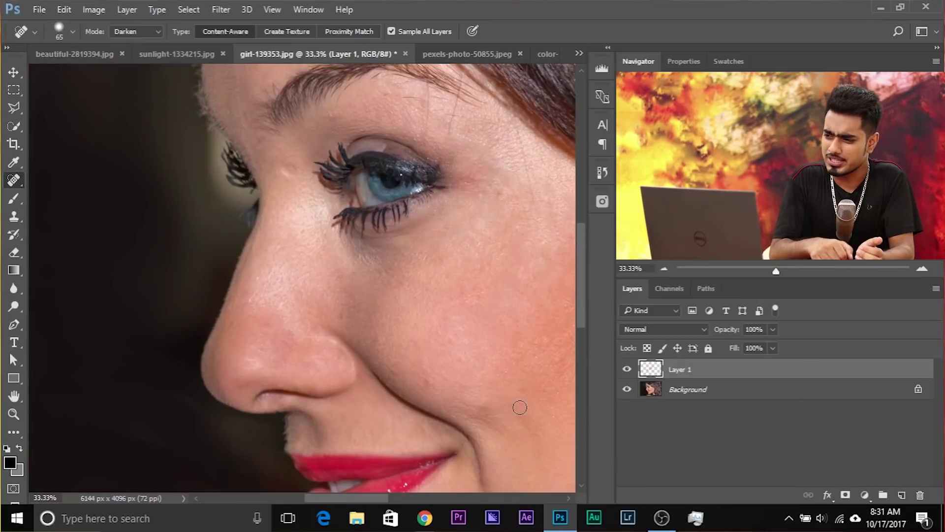
- Examine the healed cheek up close and hide Layer 1 to compare it with the original skin
drag(441, 312, 303, 262)
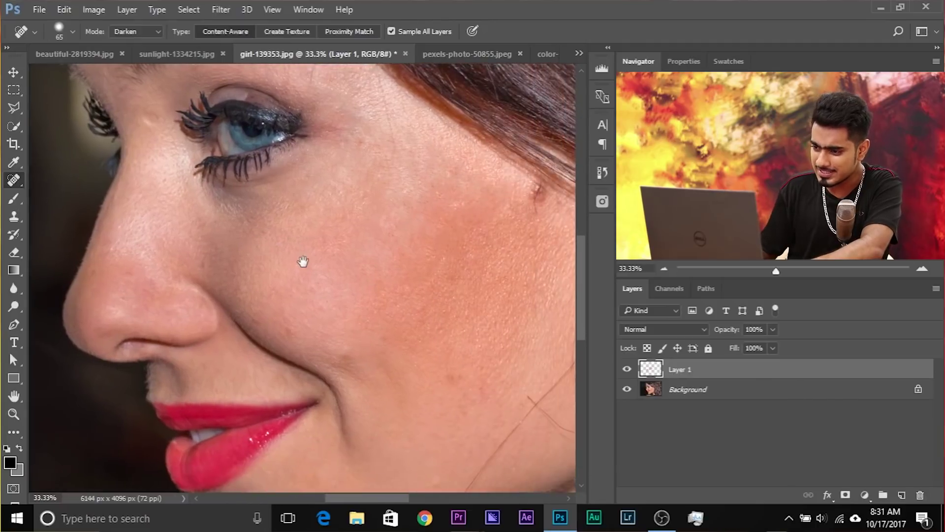
key(ctrl+plus)
drag(363, 250, 311, 261)
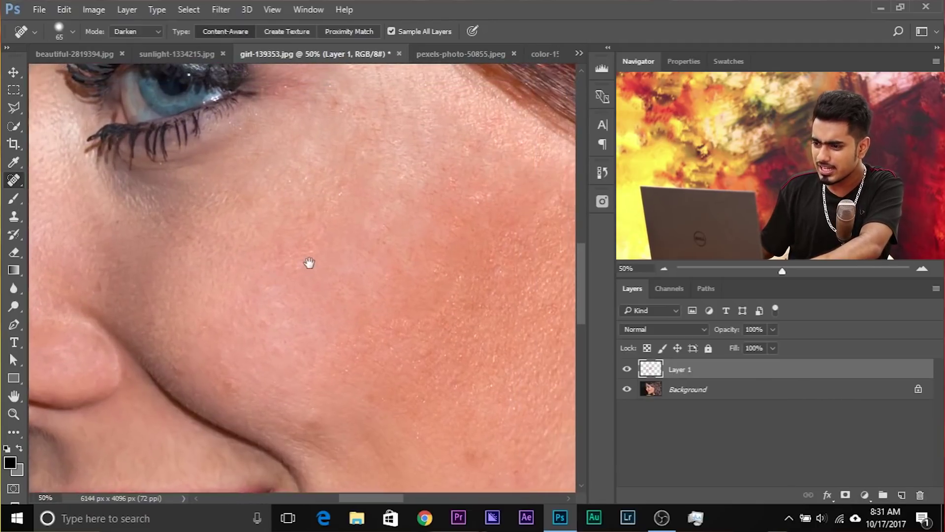
drag(367, 213, 337, 224)
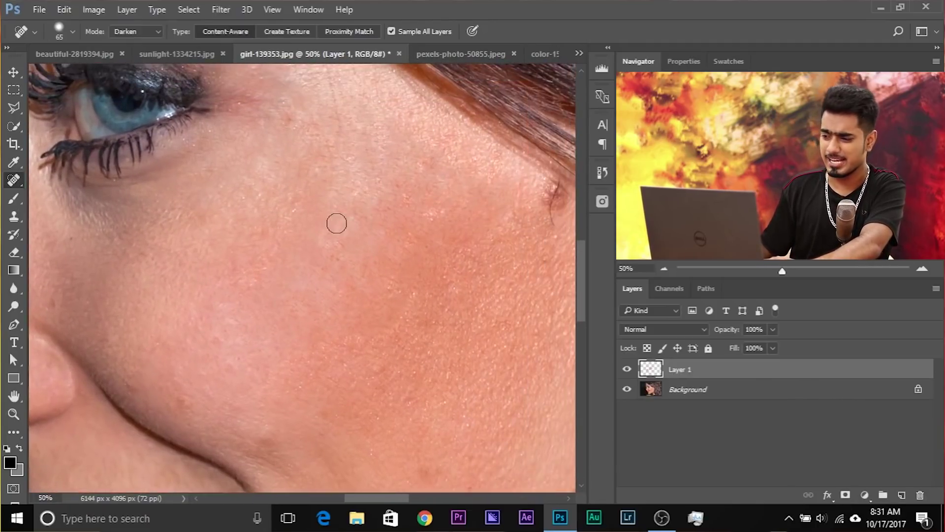
click(628, 369)
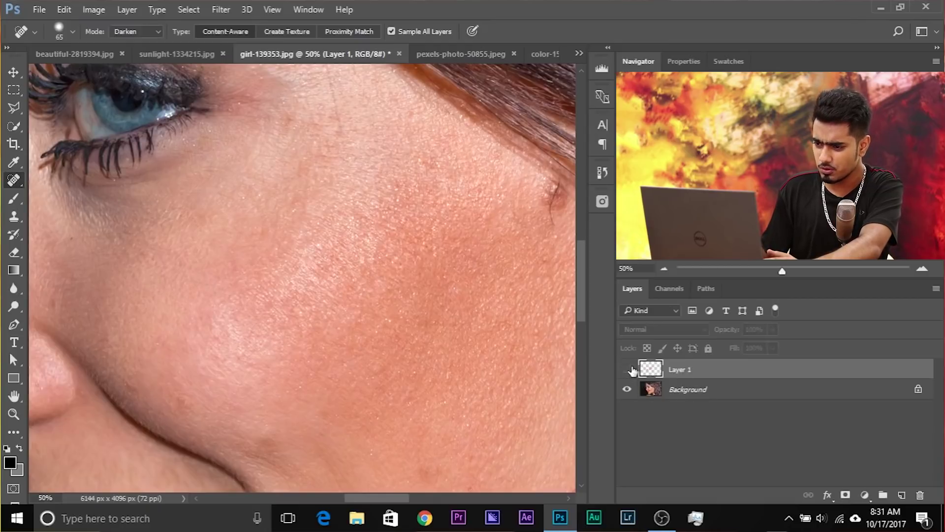
- Show Layer 1 again and reduce its opacity to 51% to soften the healed cheek
click(628, 369)
mouse_move(272, 294)
mouse_down()
mouse_move(421, 286)
mouse_move(319, 332)
mouse_move(286, 302)
mouse_up()
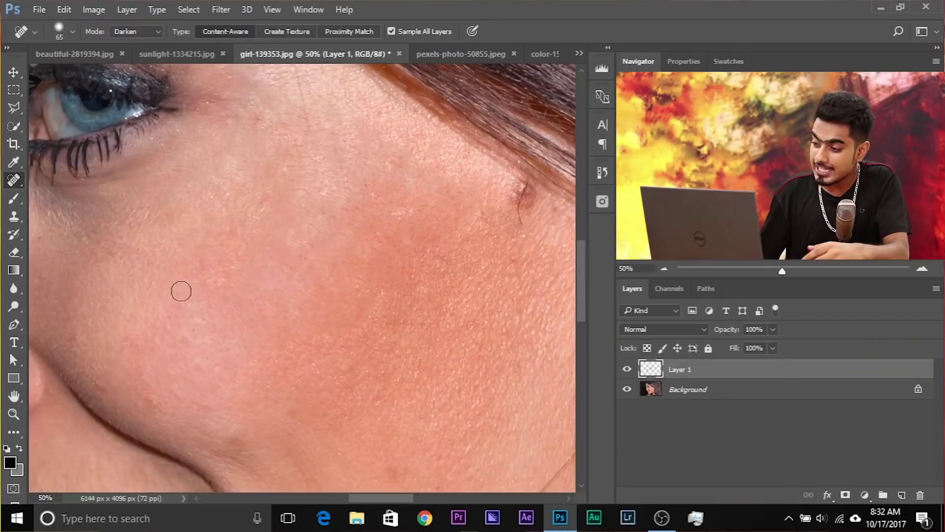
click(772, 330)
click(741, 346)
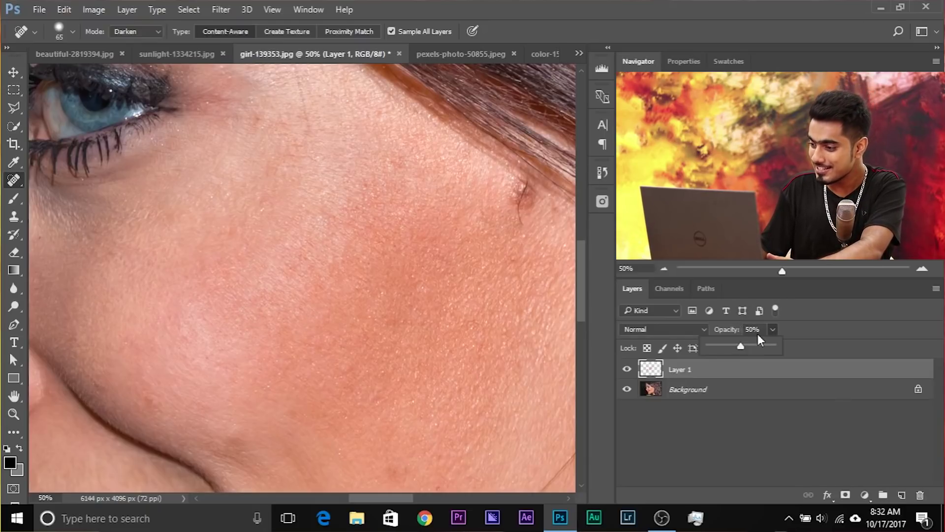
drag(730, 344, 743, 344)
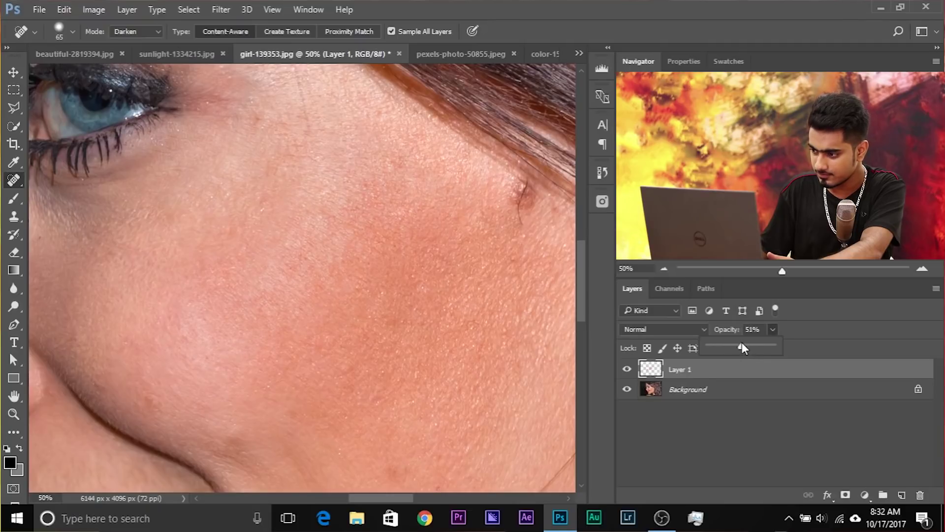
drag(292, 340, 386, 309)
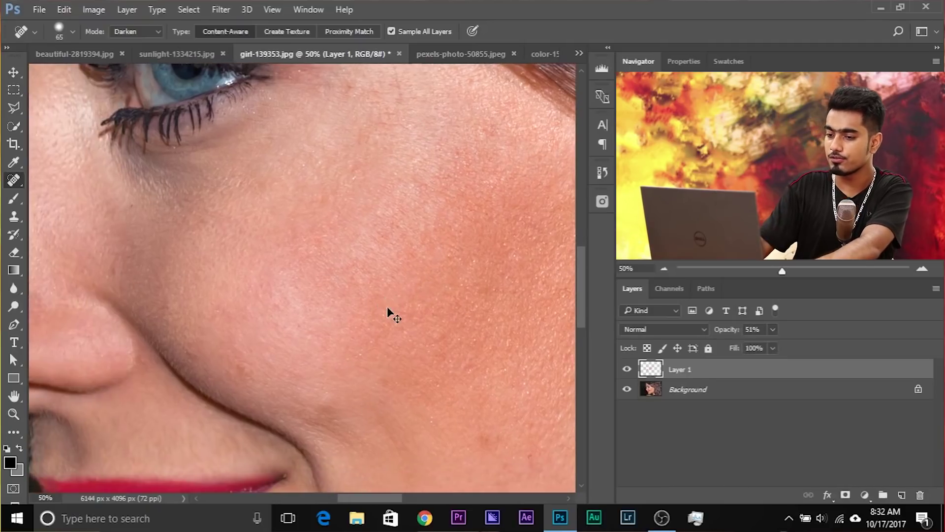
key(ctrl+minus)
click(622, 370)
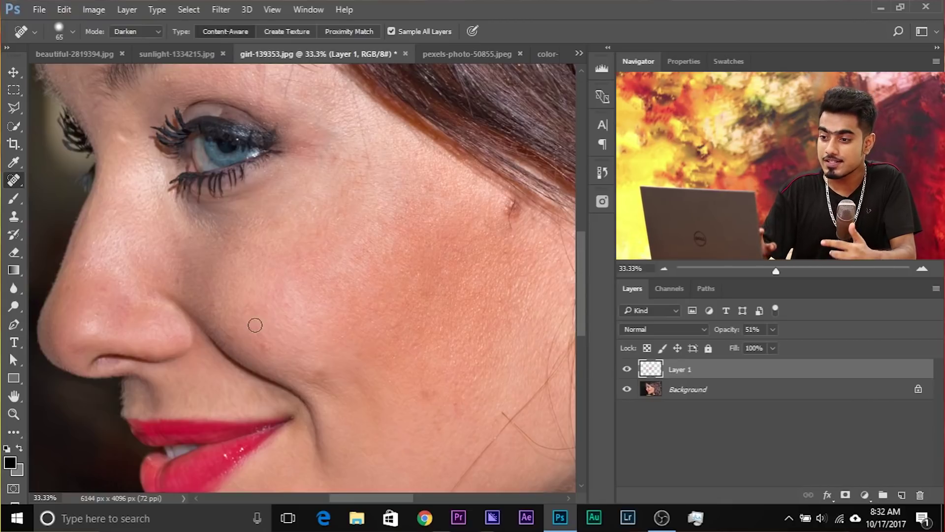
key(ctrl+plus)
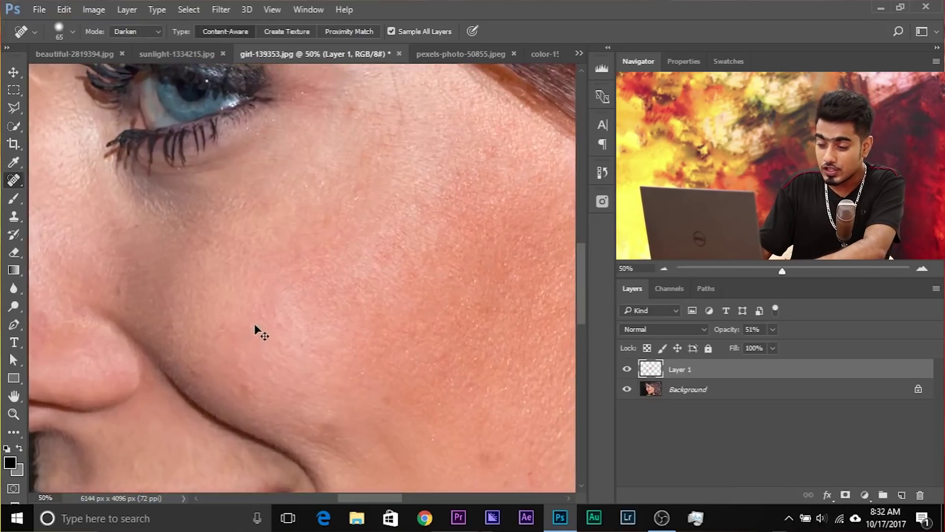
key(ctrl+minus)
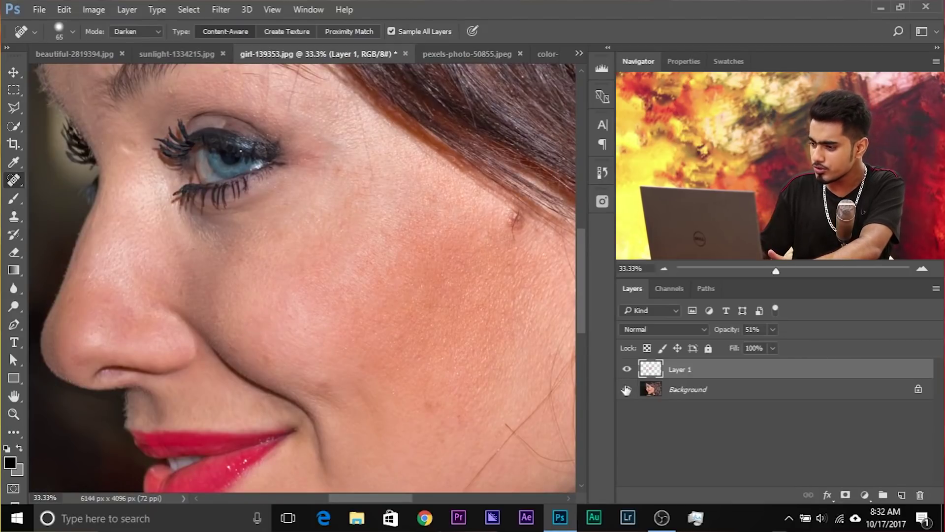
- Raise the opacity of Layer 1 back to 100%
click(772, 328)
drag(775, 344, 837, 347)
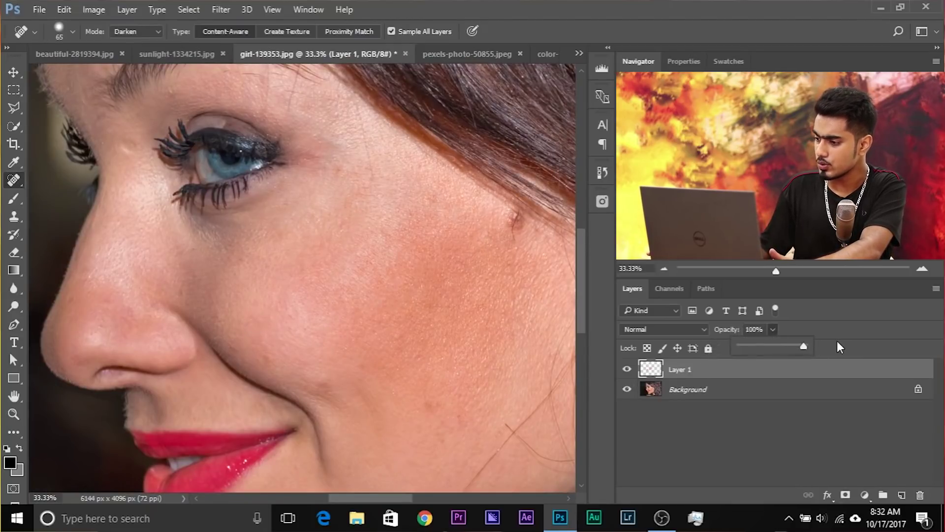
click(890, 370)
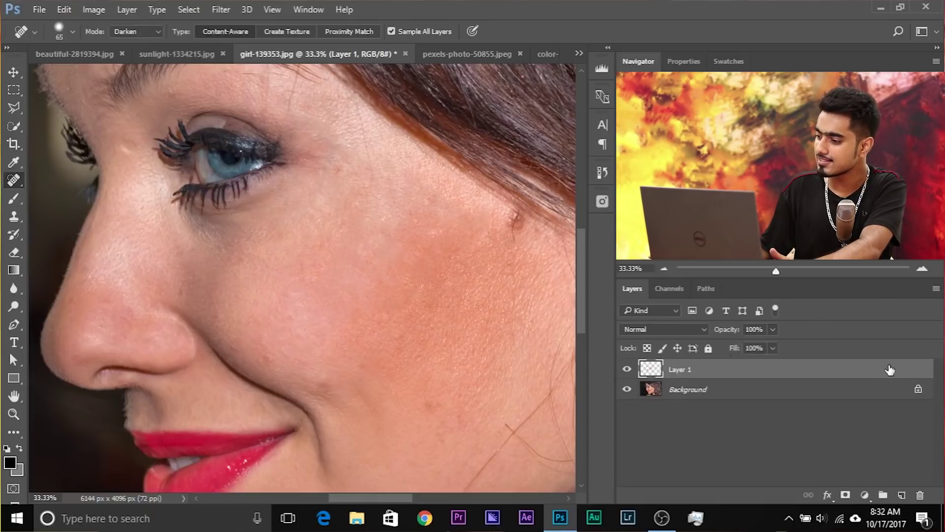
- Set Layer 1's Blend If for the underlying layer to a split shadow range of 166/255 and apply the layer style
double_click(890, 370)
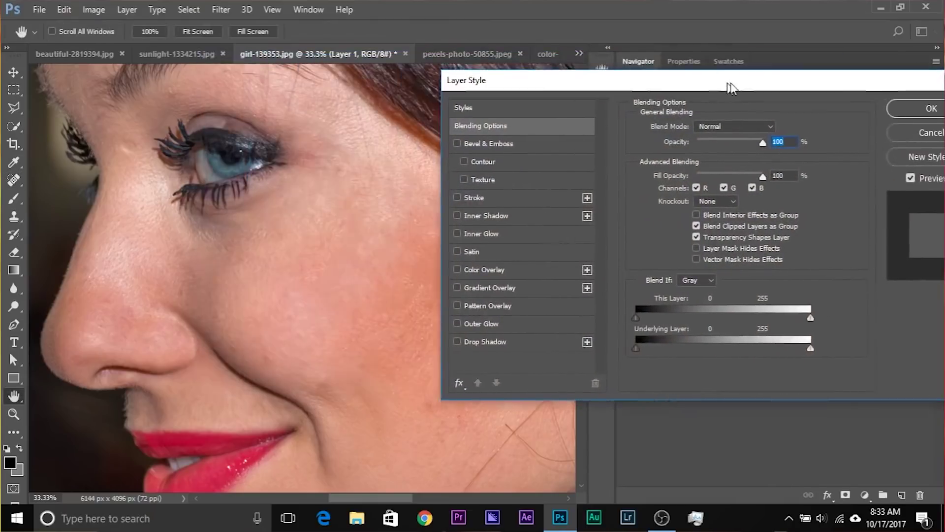
drag(730, 87, 782, 81)
drag(688, 341, 717, 341)
drag(801, 340, 817, 339)
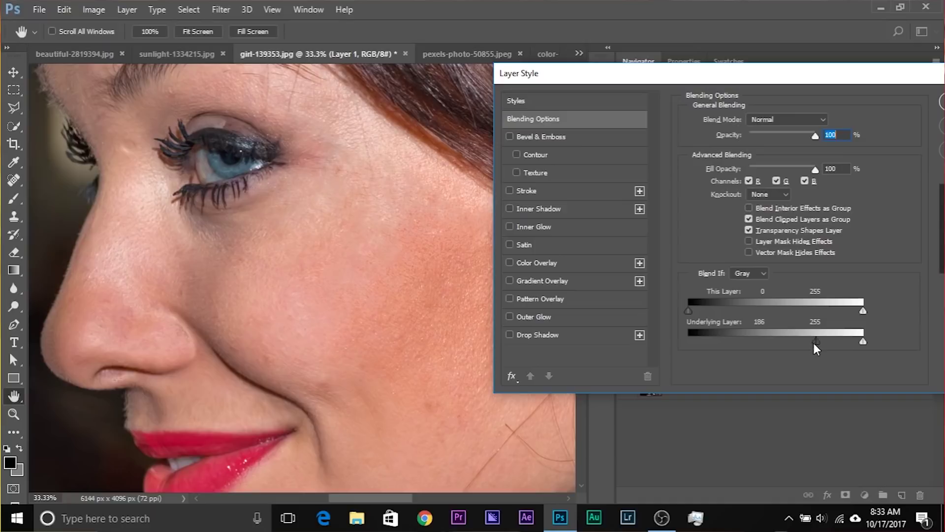
drag(815, 342, 887, 337)
drag(759, 341, 802, 329)
drag(806, 77, 582, 102)
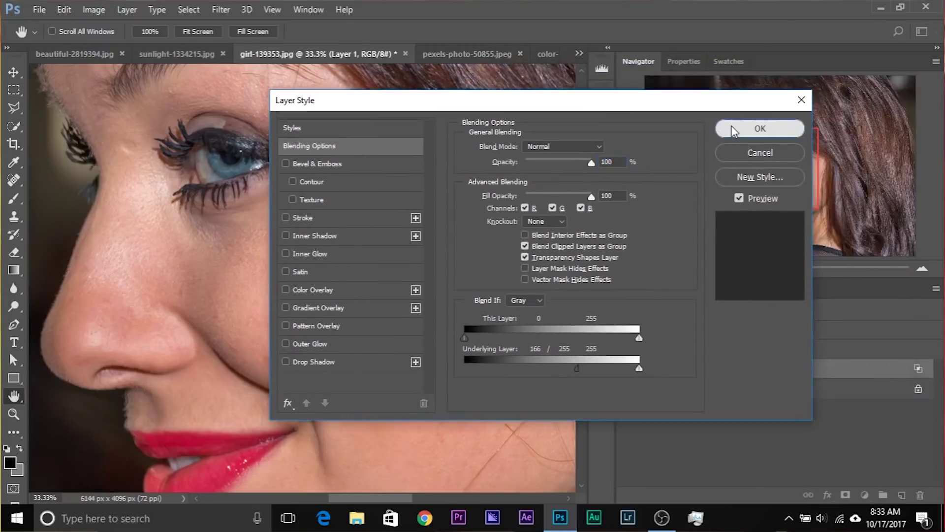
click(734, 132)
- Lower the opacity of Layer 1 to 61% while checking the cheek texture up close
key(ctrl+plus)
key(ctrl+plus)
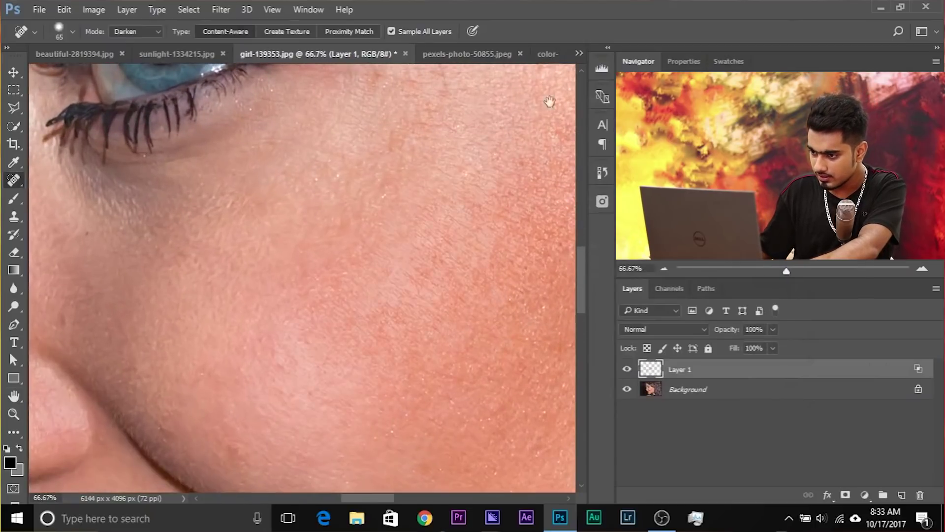
drag(550, 101, 512, 97)
click(773, 347)
drag(757, 347, 748, 347)
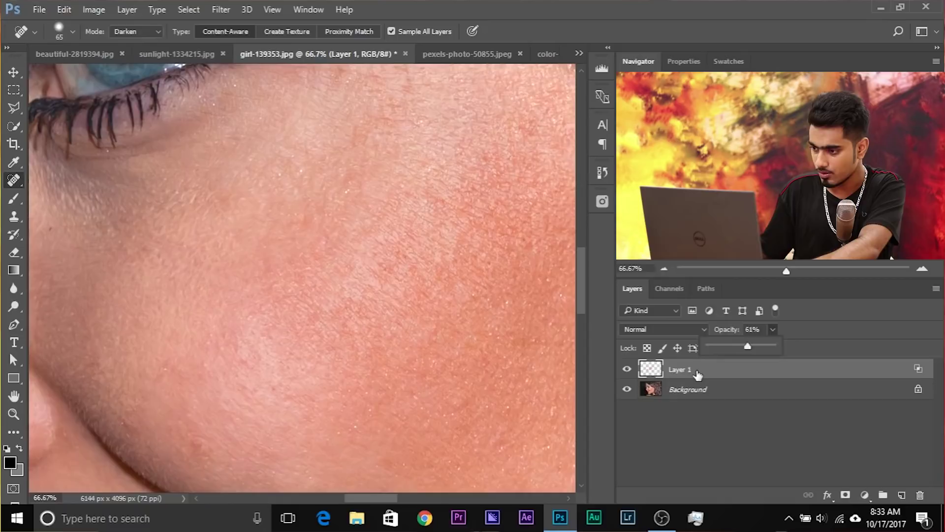
- Compare the whole face with and without the healing on Layer 1
key(ctrl+minus)
key(ctrl+minus)
key(ctrl+minus)
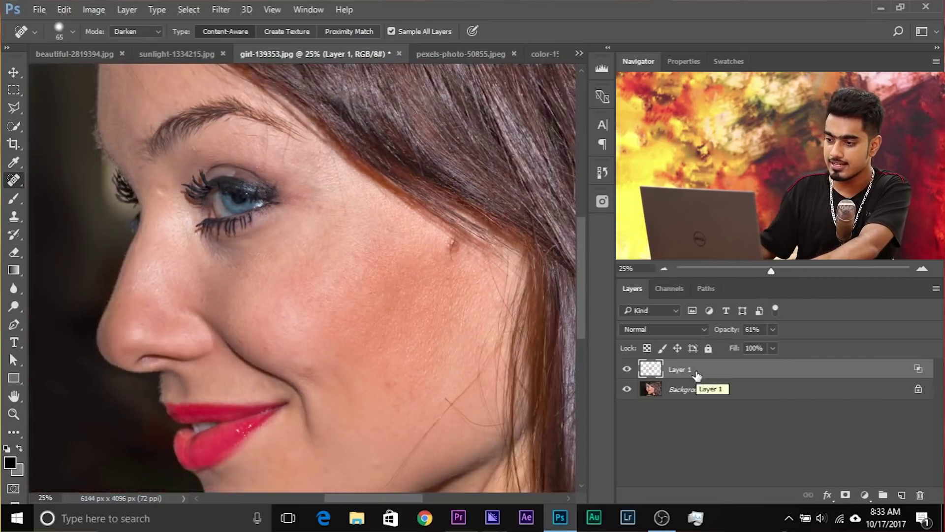
scroll(260, 281, left, 3)
click(627, 369)
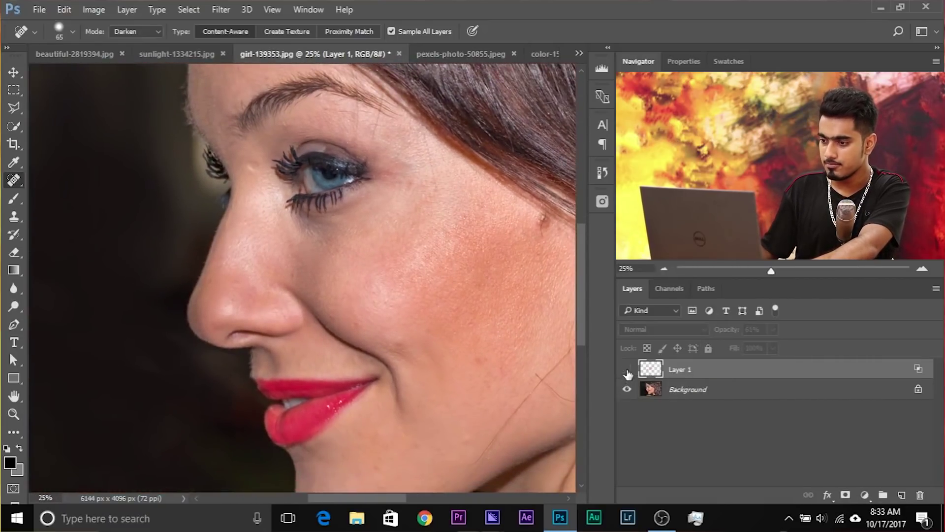
click(627, 370)
click(628, 371)
click(628, 370)
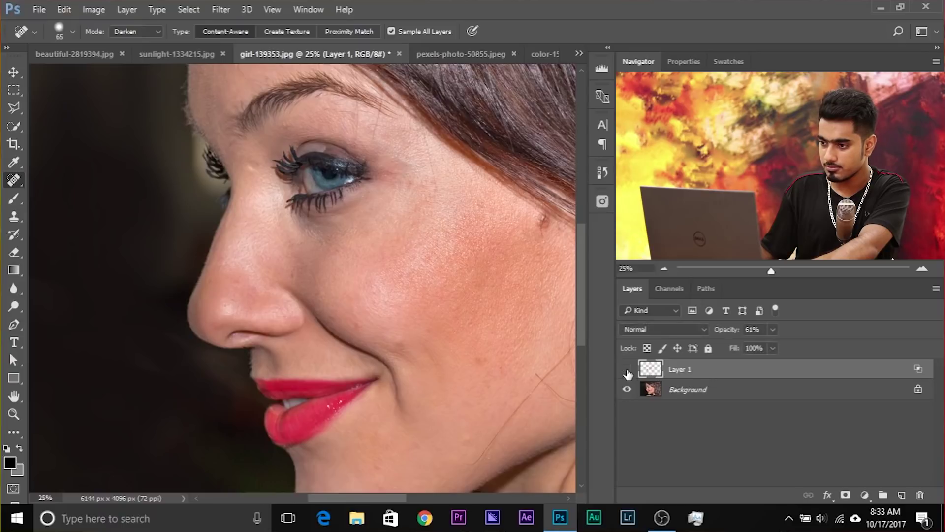
key(ctrl+minus)
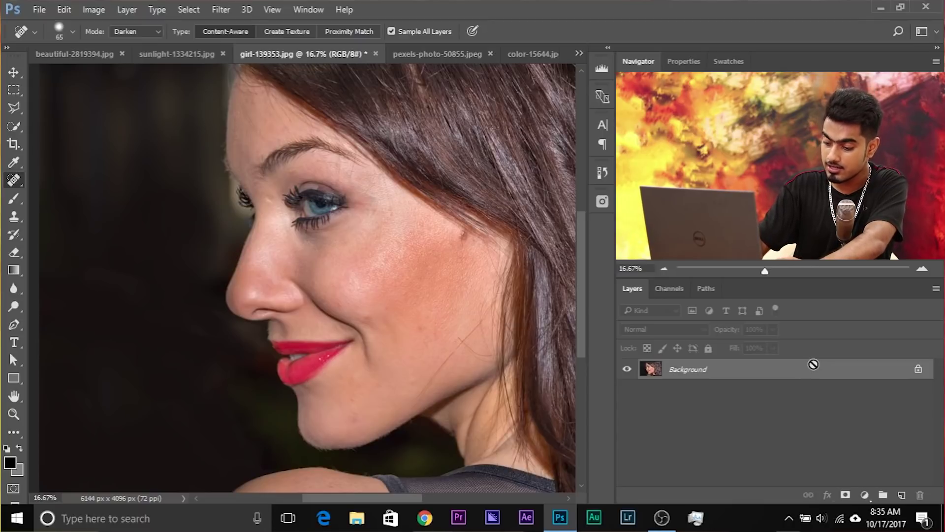
- Duplicate the Background layer and switch to the Patch Tool for the cheek
key(ctrl+j)
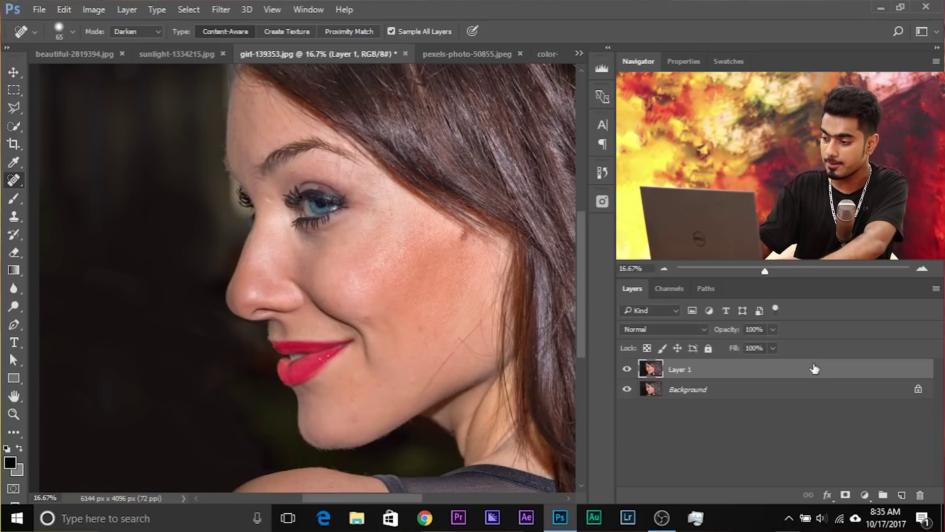
key(ctrl+plus)
key(ctrl+plus)
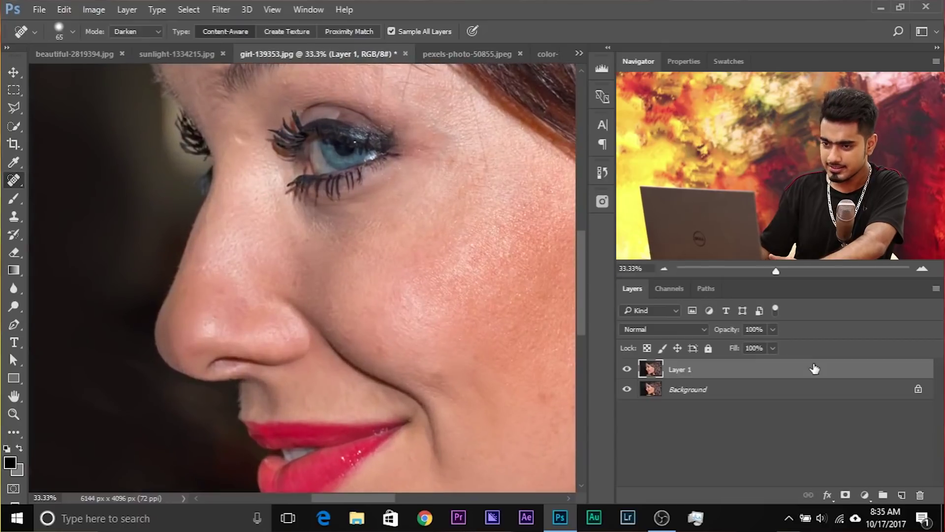
drag(312, 264, 193, 234)
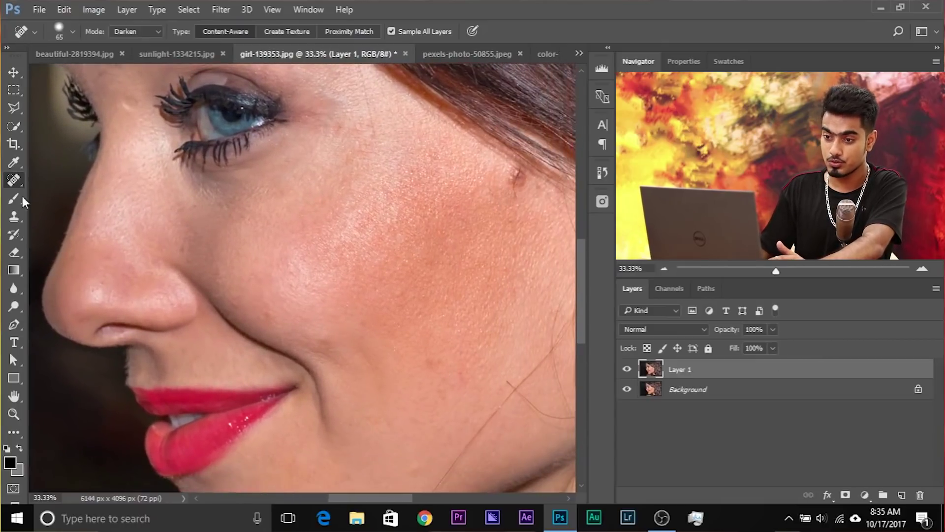
right_click(15, 183)
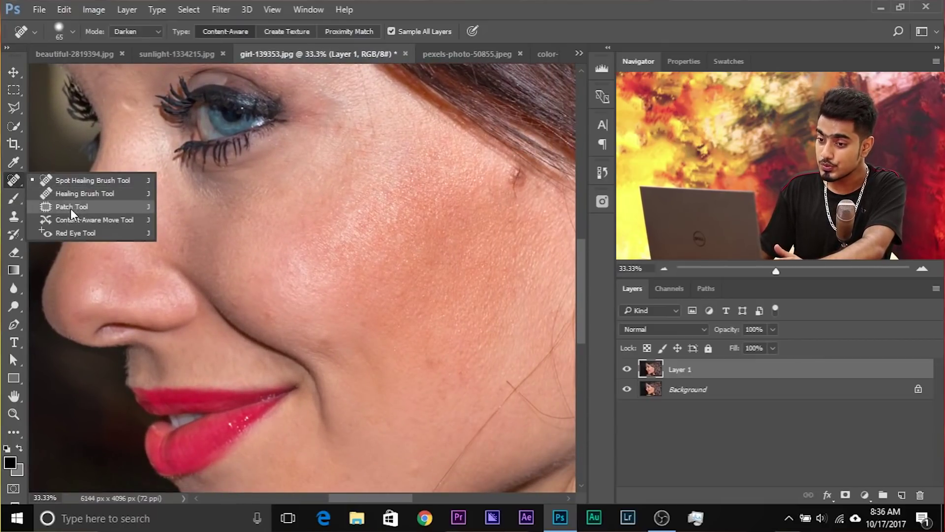
click(74, 206)
- Outline the shiny area on the cheek and patch it with shine-free skin from farther down the cheek
drag(217, 280, 180, 302)
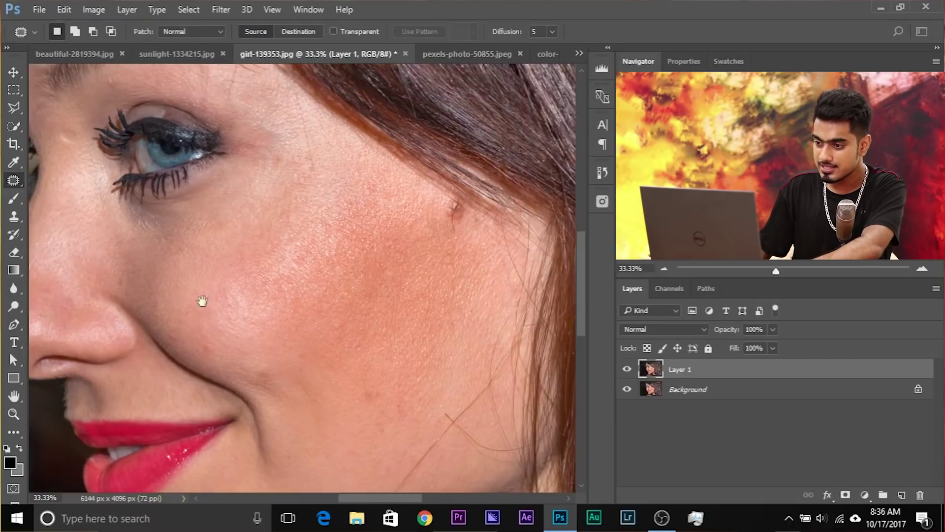
mouse_move(333, 171)
mouse_down()
mouse_move(294, 243)
mouse_move(233, 268)
mouse_move(233, 343)
mouse_move(355, 264)
mouse_move(346, 175)
mouse_up()
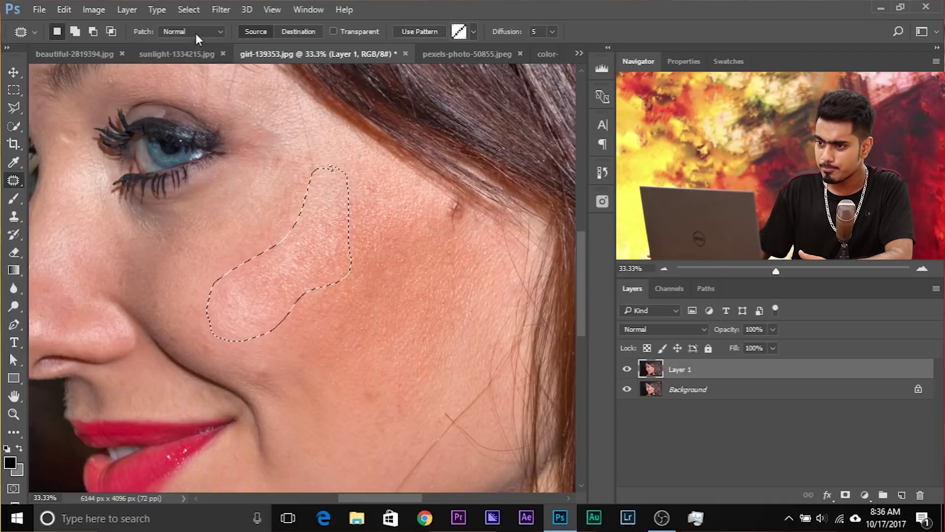
drag(295, 258, 355, 314)
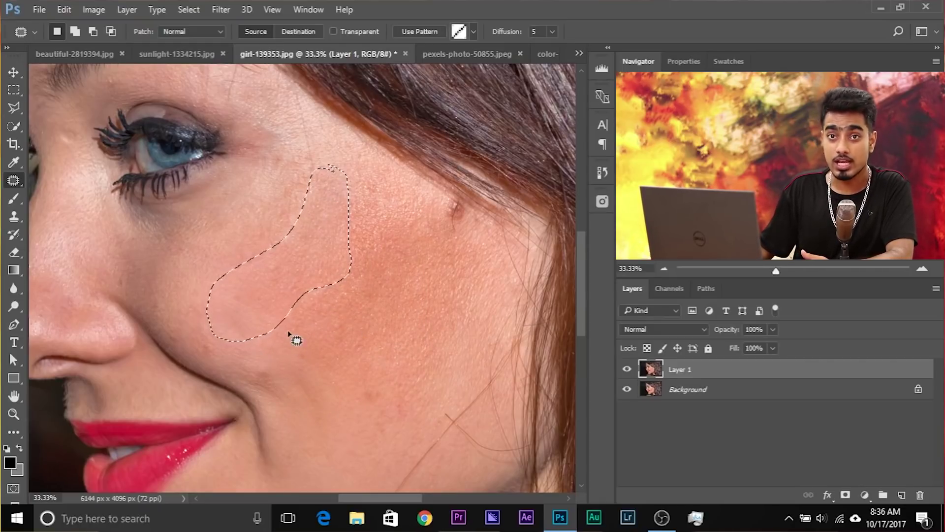
- Fade the cheek patch to 29% opacity and clear the selection
click(66, 14)
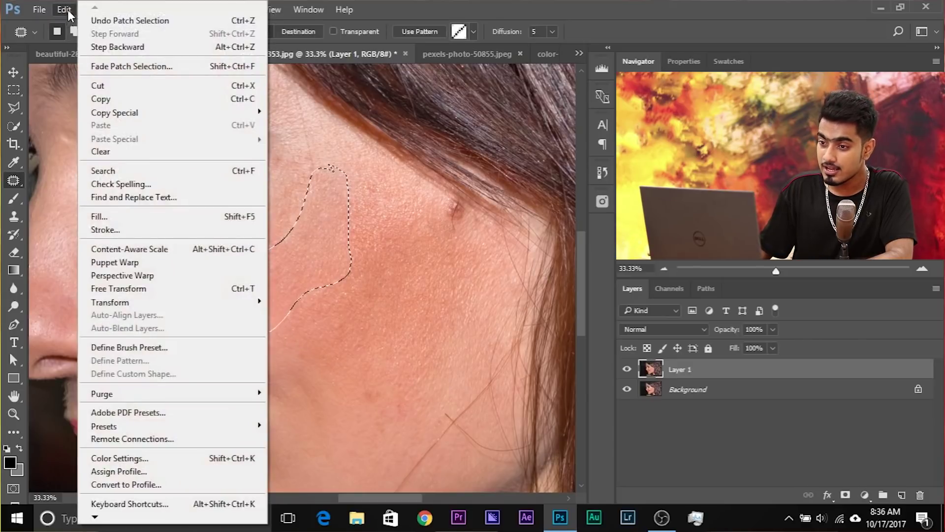
click(105, 67)
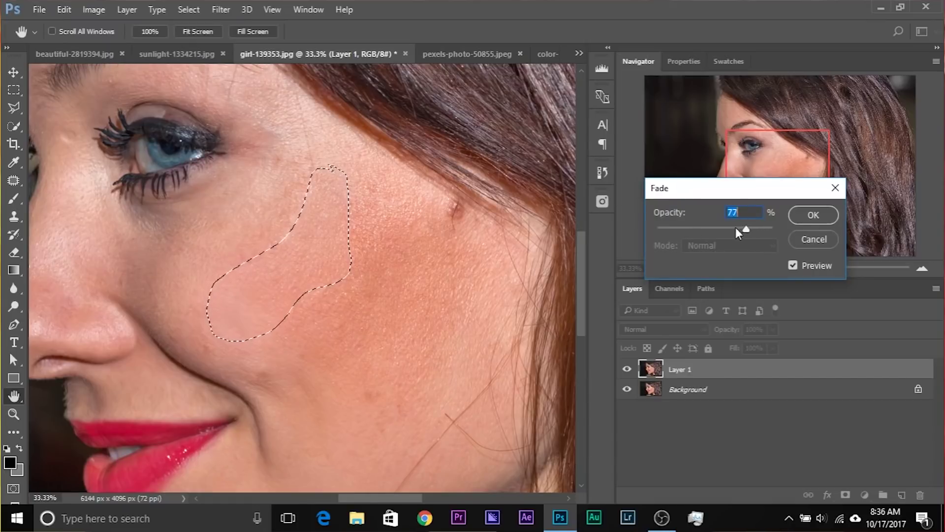
drag(719, 227, 631, 230)
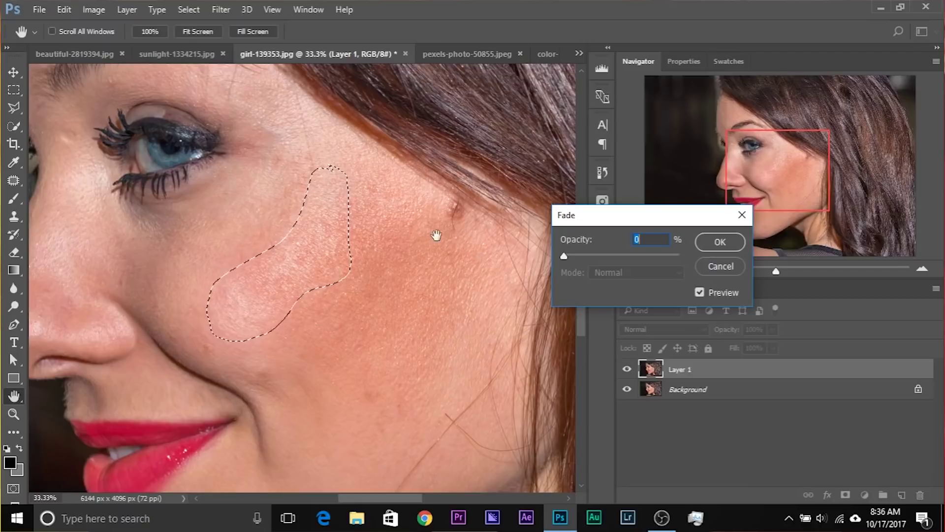
drag(569, 259, 680, 257)
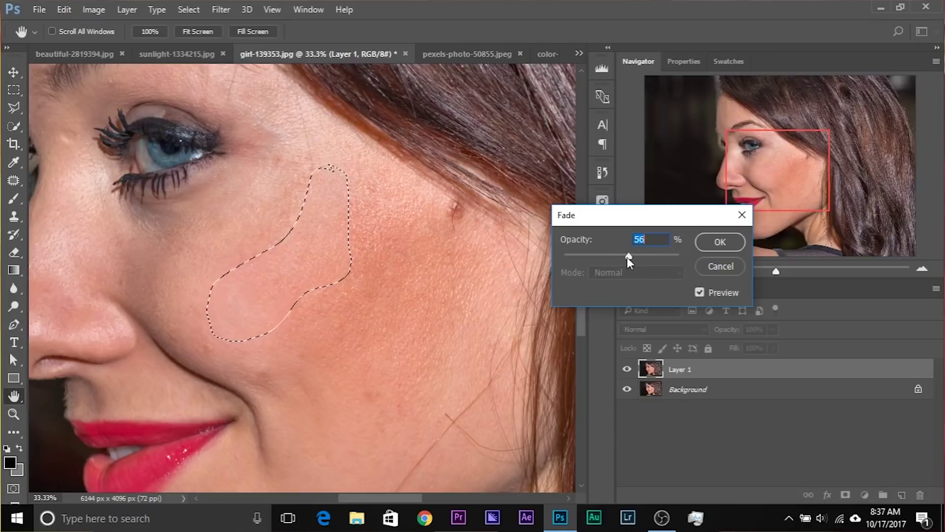
mouse_move(616, 258)
mouse_down()
mouse_move(563, 259)
mouse_move(598, 252)
mouse_up()
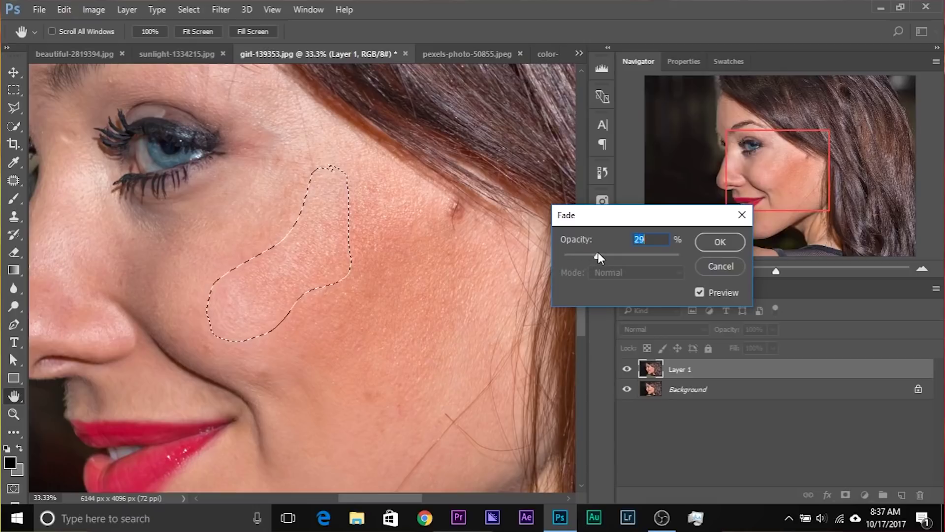
click(719, 241)
key(j)
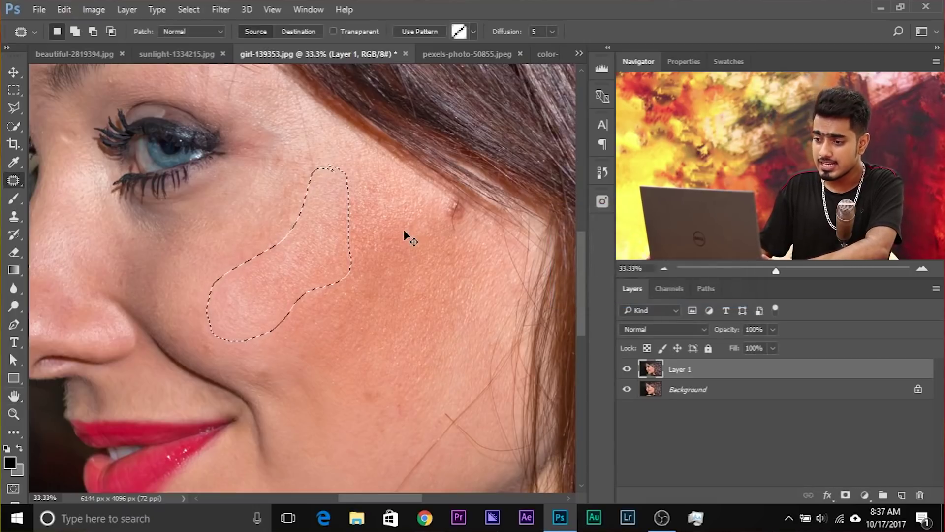
key(ctrl+d)
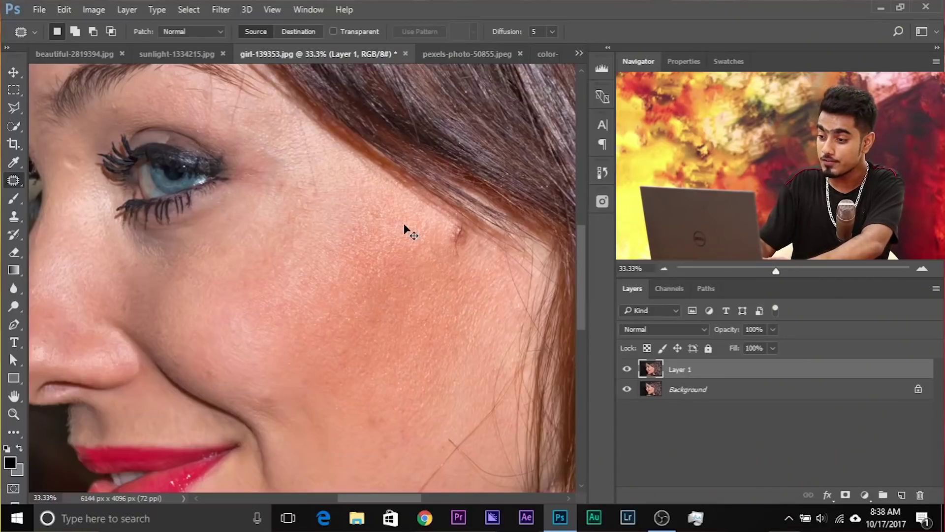
- Outline the highlight across the nose tip and nostril and patch it with duller skin from higher on the nose
key(ctrl+plus)
drag(211, 329, 468, 290)
drag(219, 405, 270, 361)
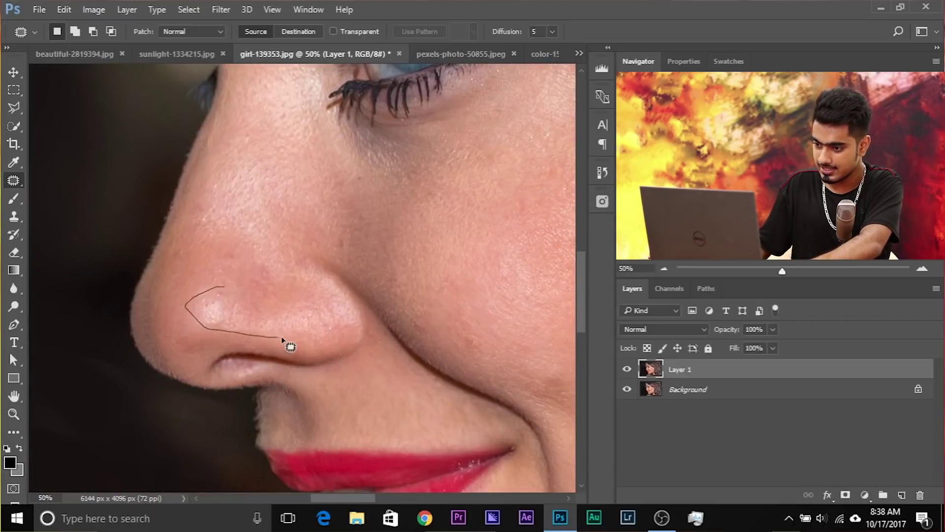
mouse_move(330, 334)
mouse_down()
mouse_move(334, 306)
mouse_move(297, 305)
mouse_up()
drag(239, 302, 200, 263)
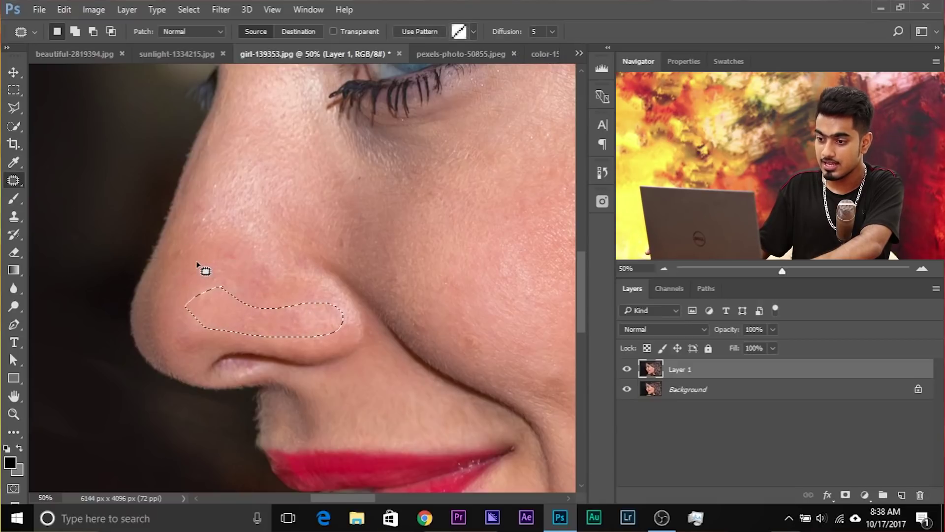
- Fade the nose patch to 61% opacity and clear the selection
click(64, 9)
click(108, 74)
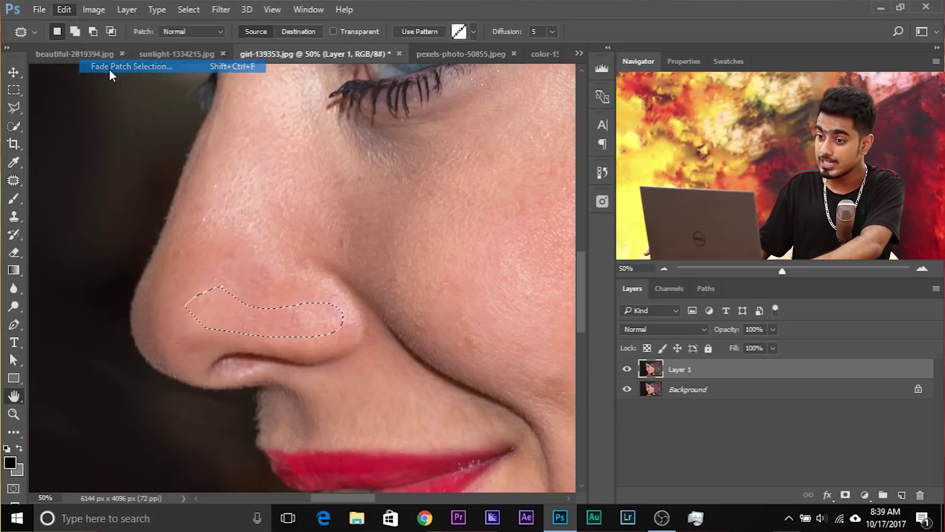
click(589, 254)
drag(601, 256, 619, 258)
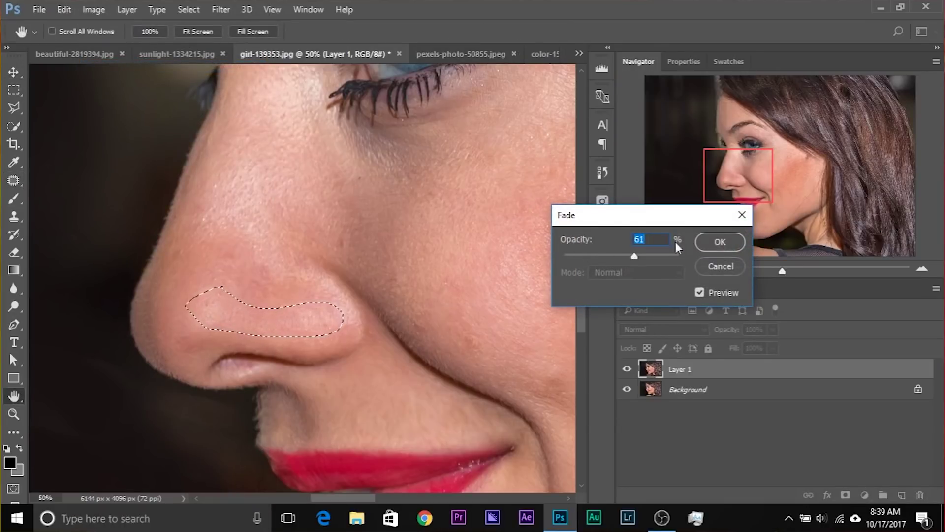
click(717, 242)
key(ctrl+d)
key(ctrl+minus)
key(ctrl+minus)
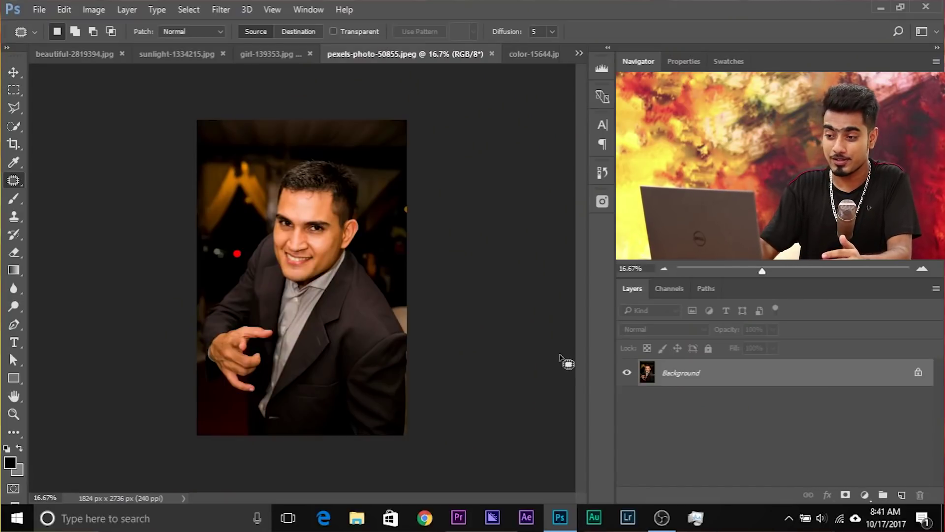
- Duplicate the Background layer of the pexels-photo-50855.jpeg portrait as Background copy
key(ctrl+plus)
key(ctrl+plus)
key(ctrl+plus)
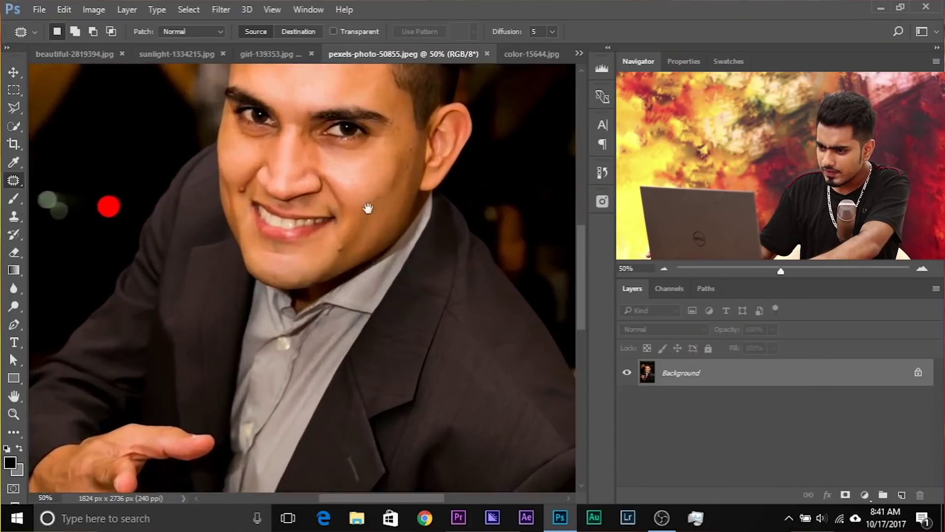
drag(369, 207, 361, 296)
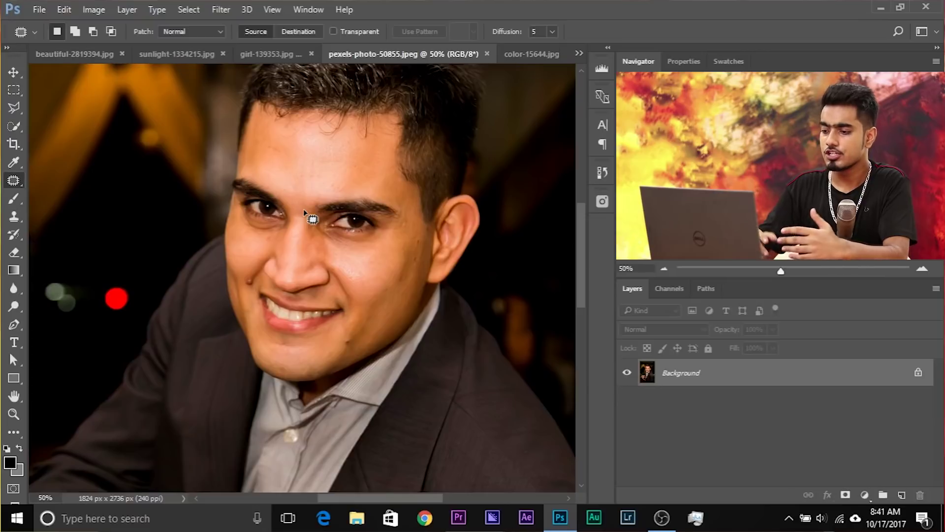
scroll(303, 209, up, 1)
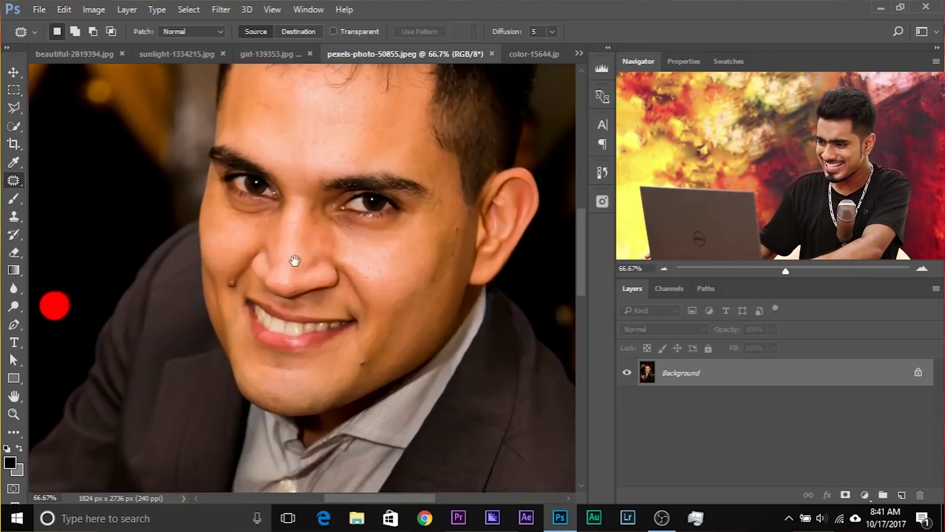
drag(294, 261, 249, 285)
scroll(246, 289, up, 1)
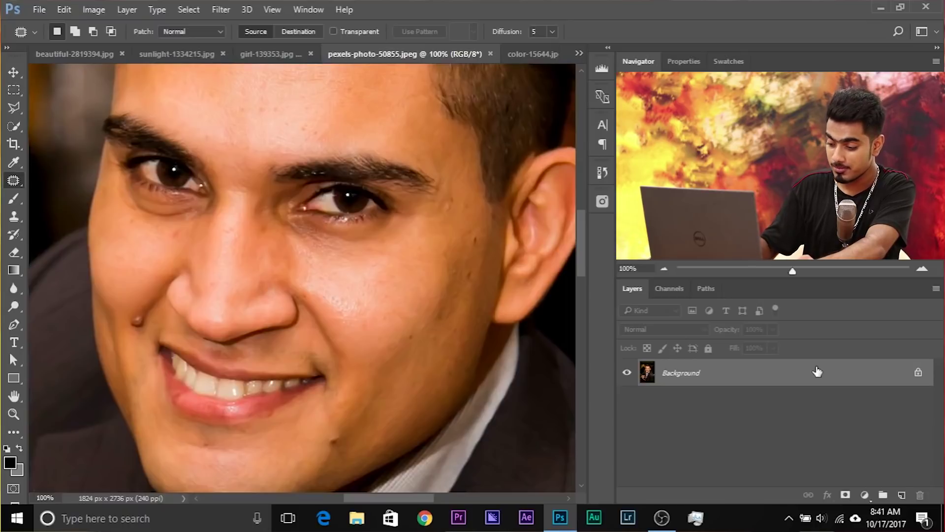
key(ctrl+j)
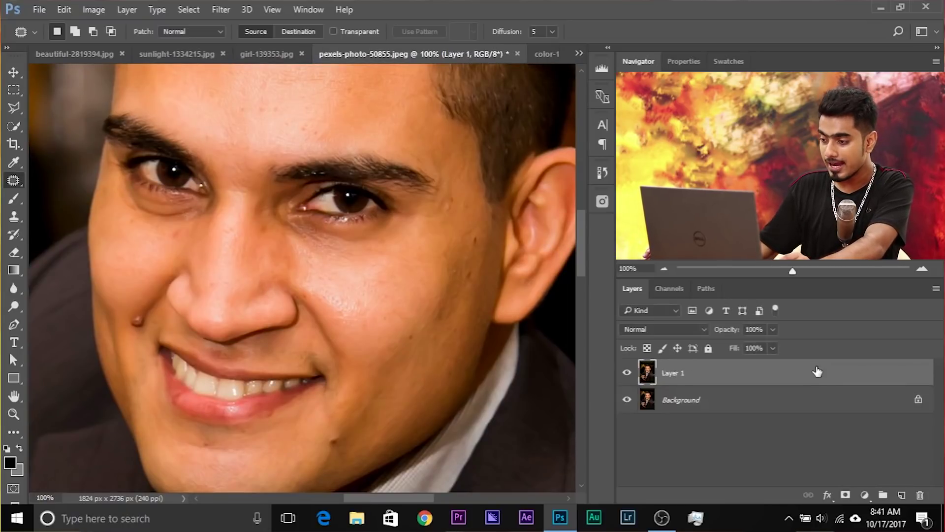
key(ctrl+z)
drag(773, 374, 903, 484)
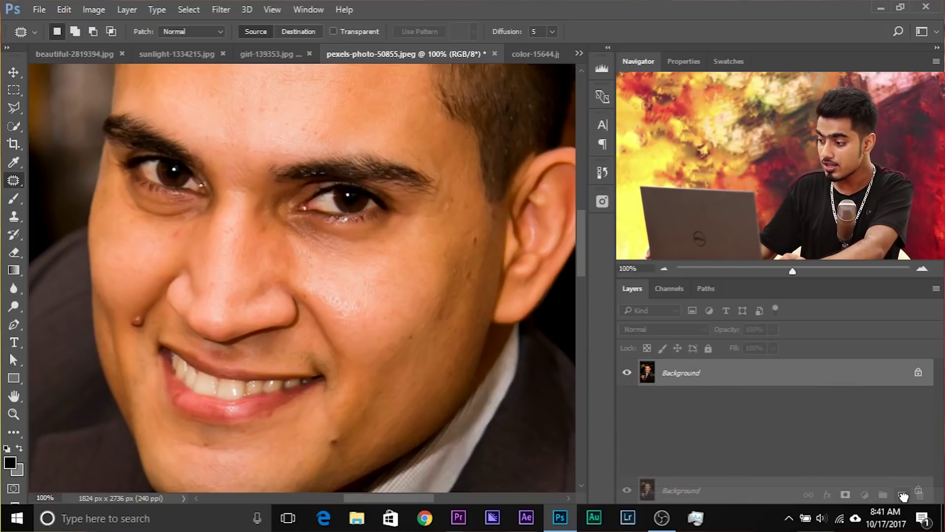
drag(903, 496, 903, 495)
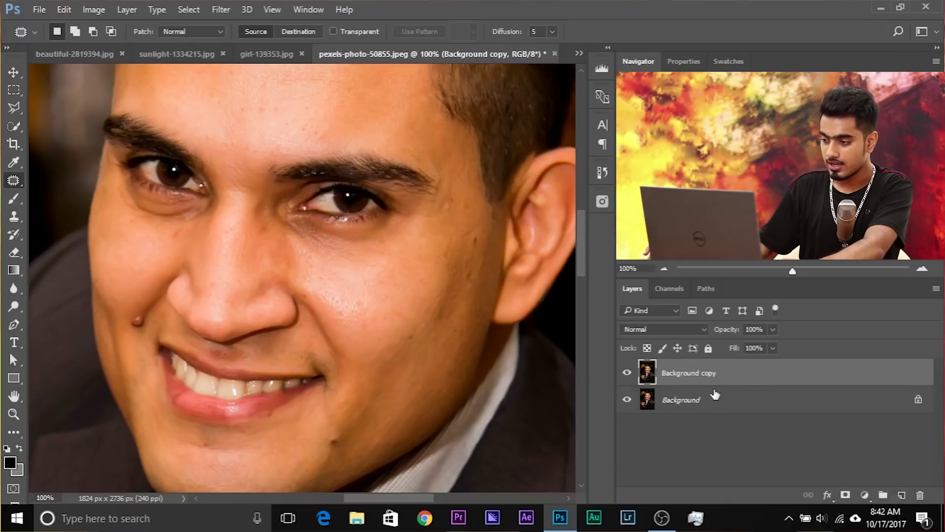
- With the Patch Tool, outline the cheek highlight beside the nose and patch it with duller skin from higher on the outer cheek
key(ctrl+plus)
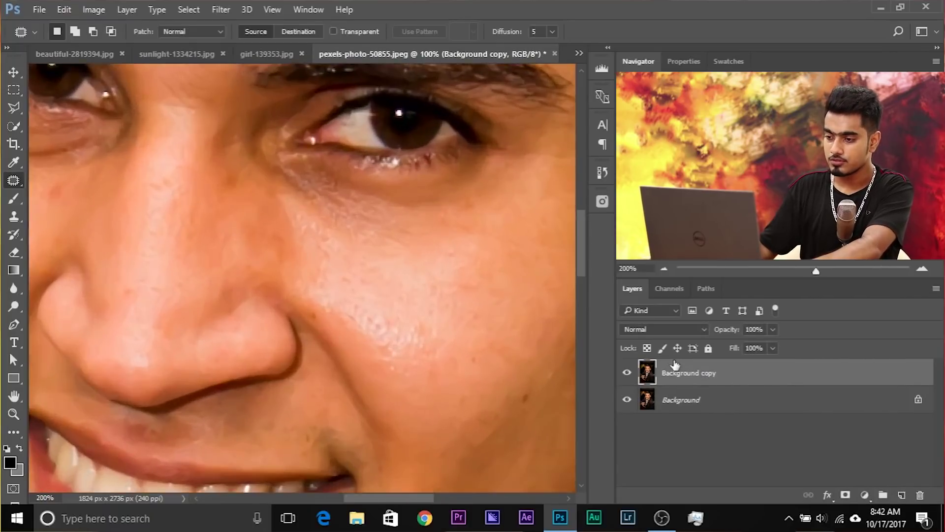
drag(317, 211, 223, 179)
right_click(15, 180)
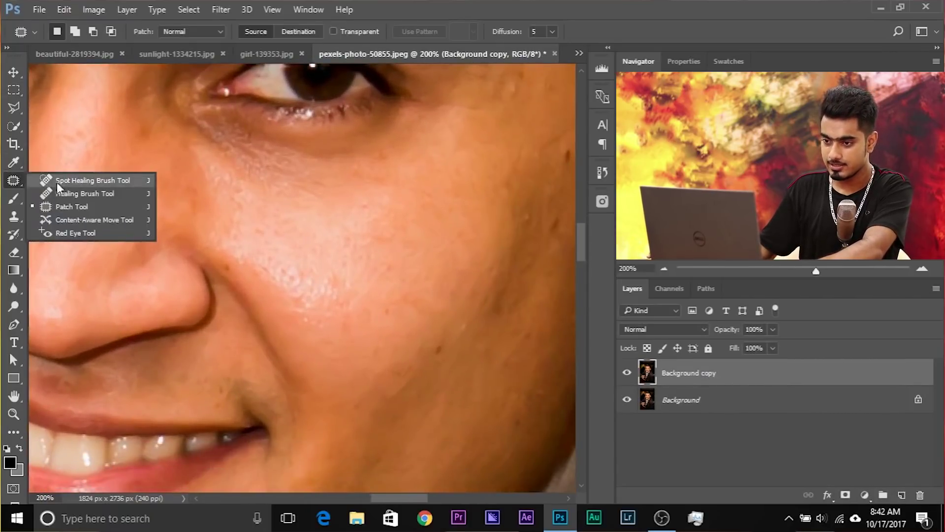
click(76, 206)
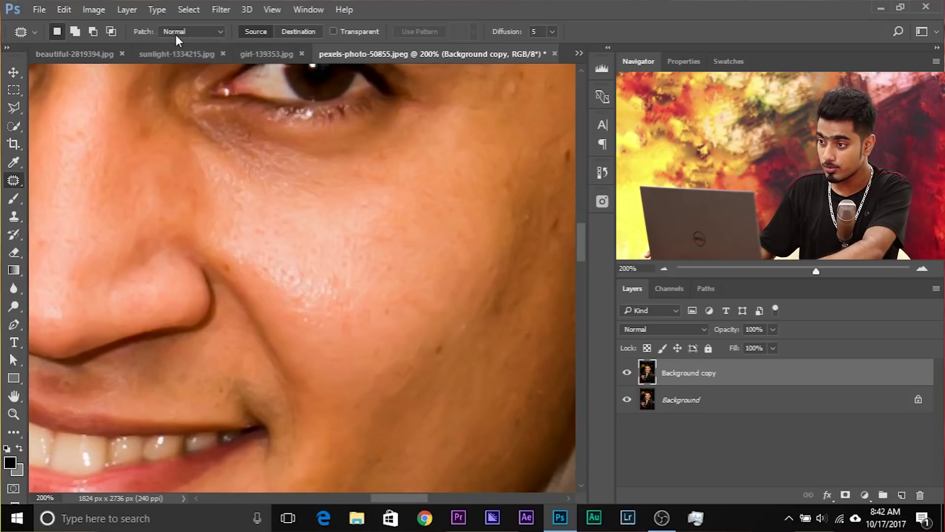
drag(508, 178, 527, 183)
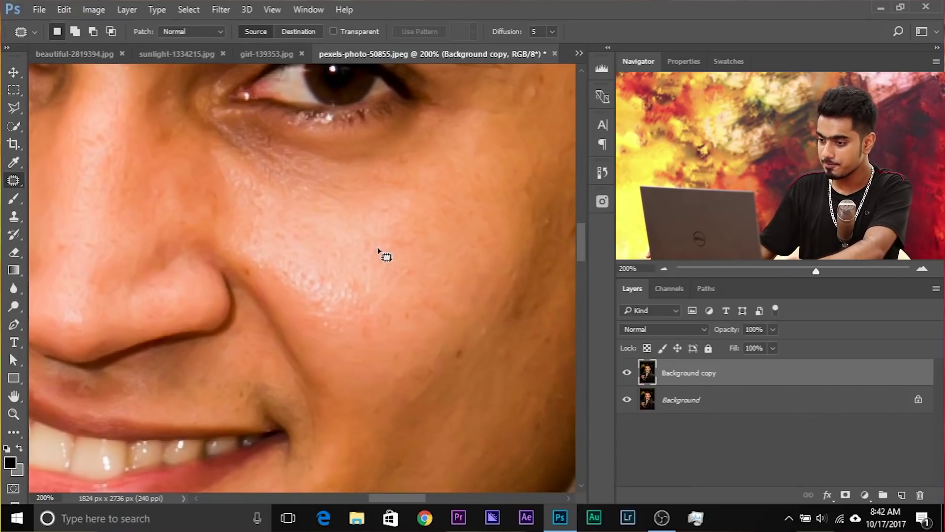
mouse_move(334, 350)
mouse_down()
mouse_move(385, 245)
mouse_move(436, 247)
mouse_move(436, 231)
mouse_up()
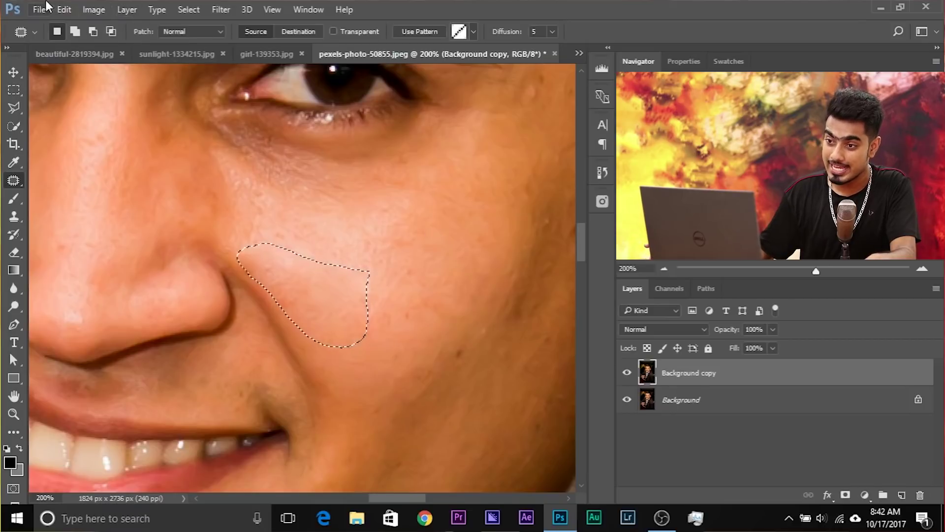
- Fade the cheek patch to 60% opacity and clear the selection
click(72, 15)
click(88, 67)
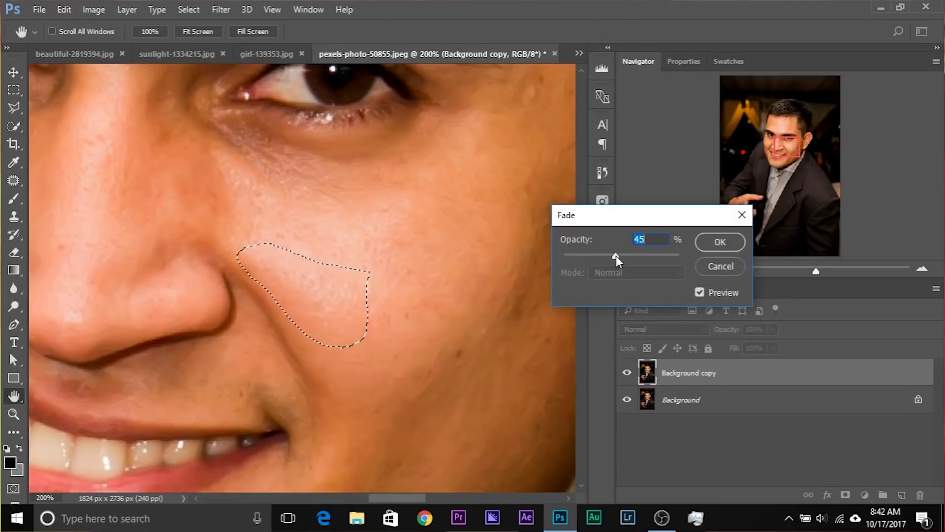
drag(633, 254, 626, 253)
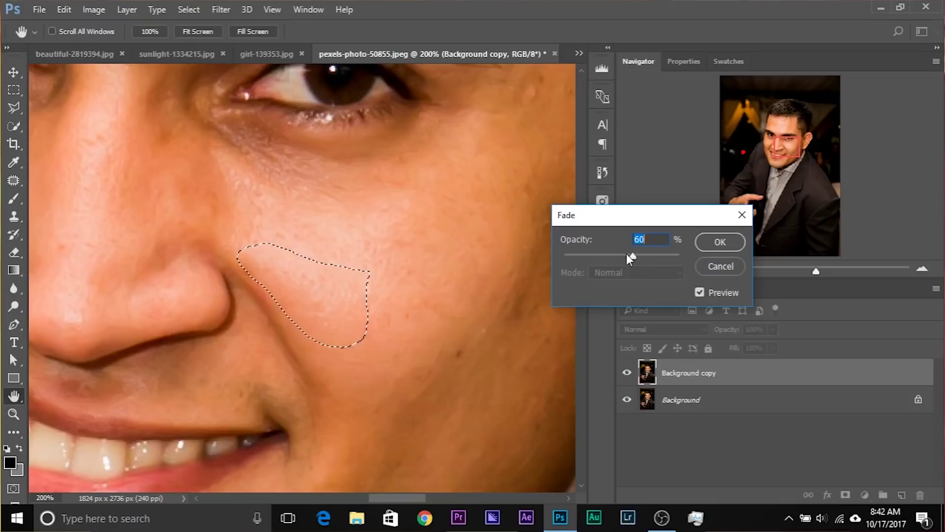
click(713, 244)
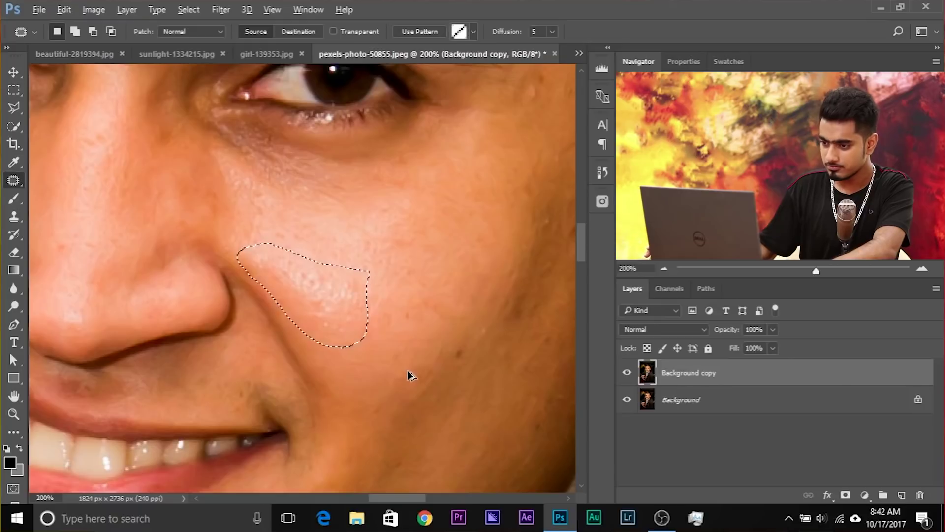
key(ctrl+d)
- Outline the cheek highlight beside the nose again and patch it with duller skin from the outer cheek
drag(374, 275, 302, 257)
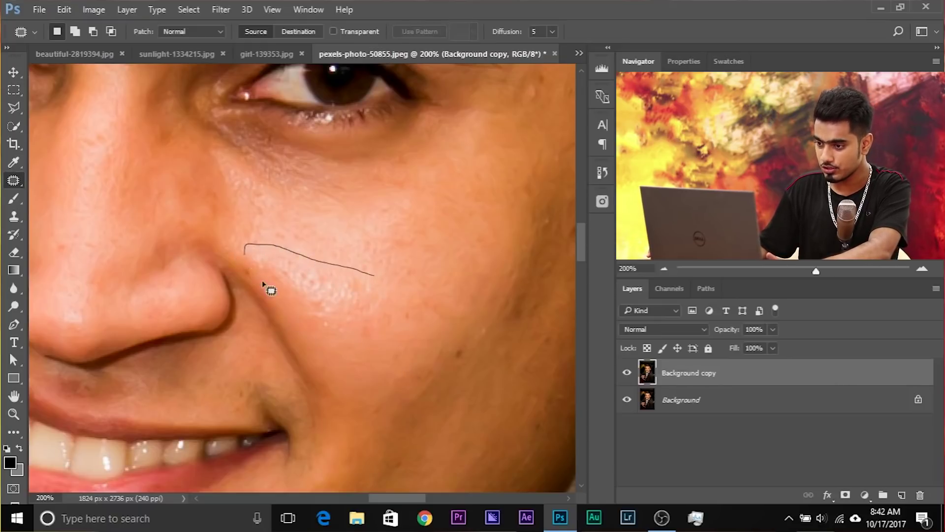
mouse_move(345, 346)
mouse_down()
mouse_move(374, 276)
mouse_move(427, 239)
mouse_up()
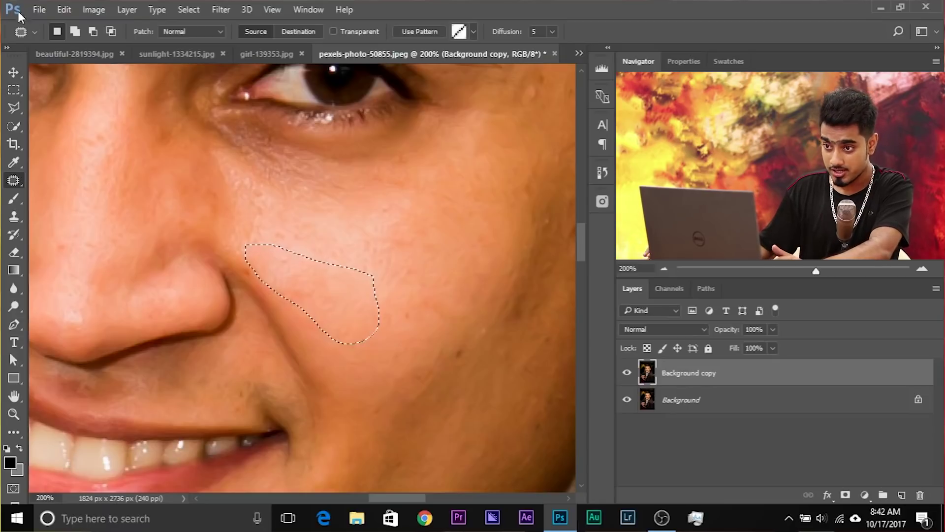
click(65, 8)
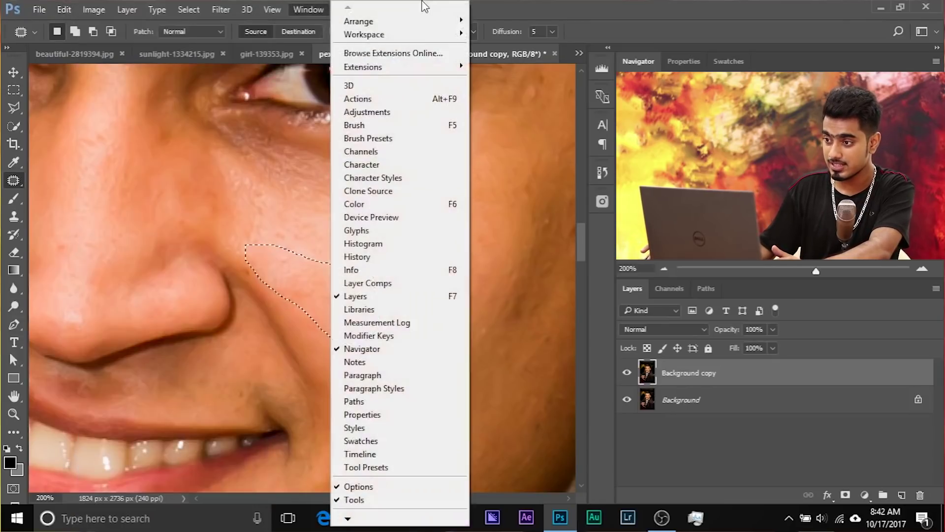
click(522, 6)
- Clear the cheek selection and undo the deselection to bring the outline back
key(ctrl+d)
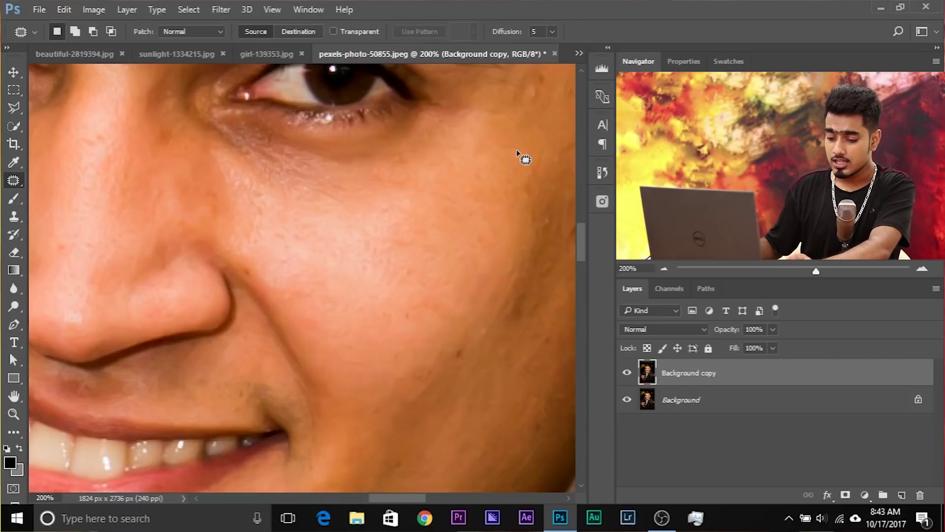
key(ctrl+z)
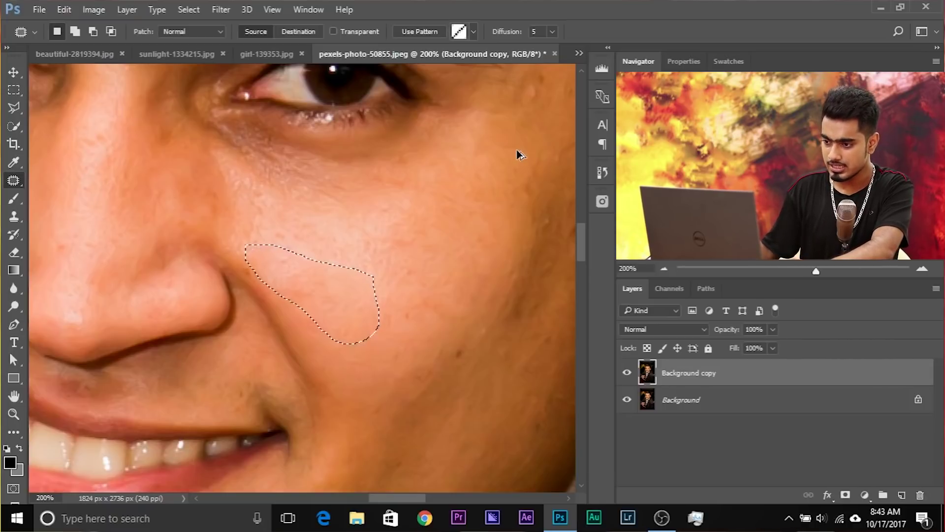
click(64, 11)
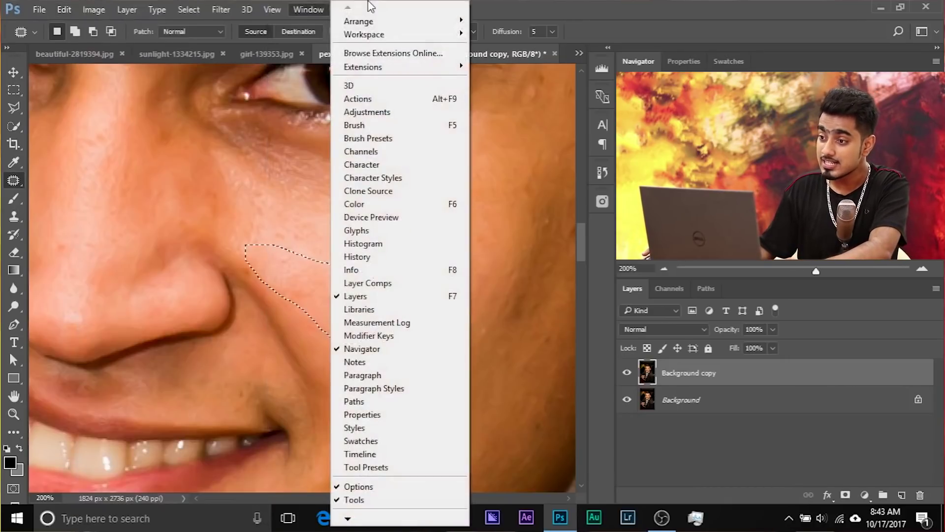
click(522, 2)
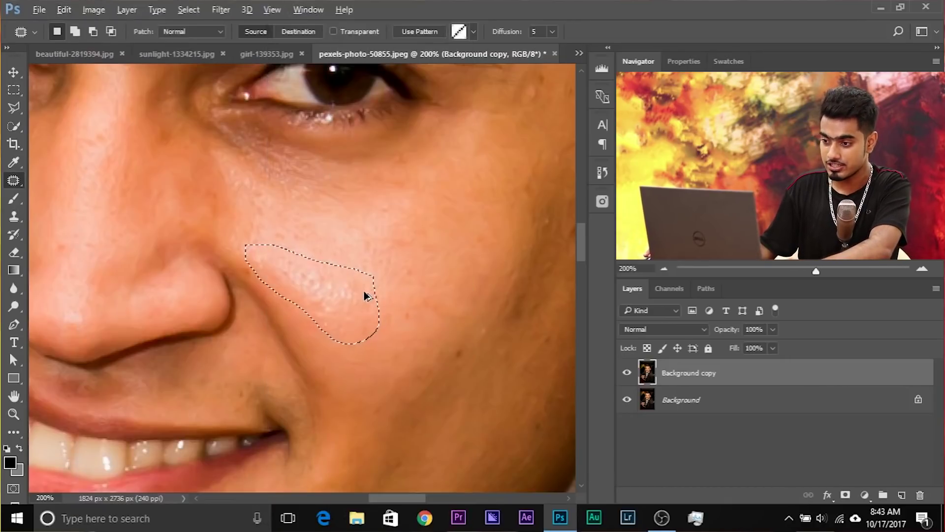
- Patch the outlined cheek highlight once more with skin from the outer cheek and clear the selection
drag(336, 309, 435, 242)
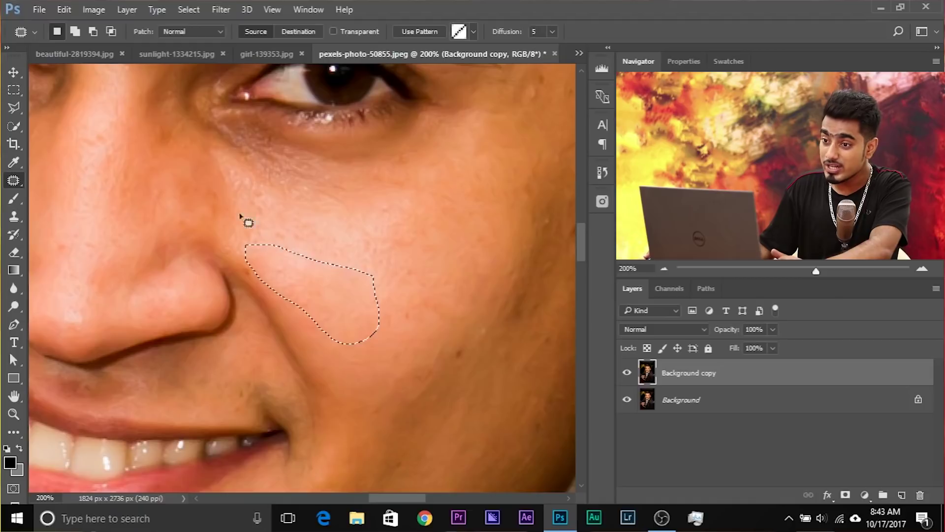
click(58, 14)
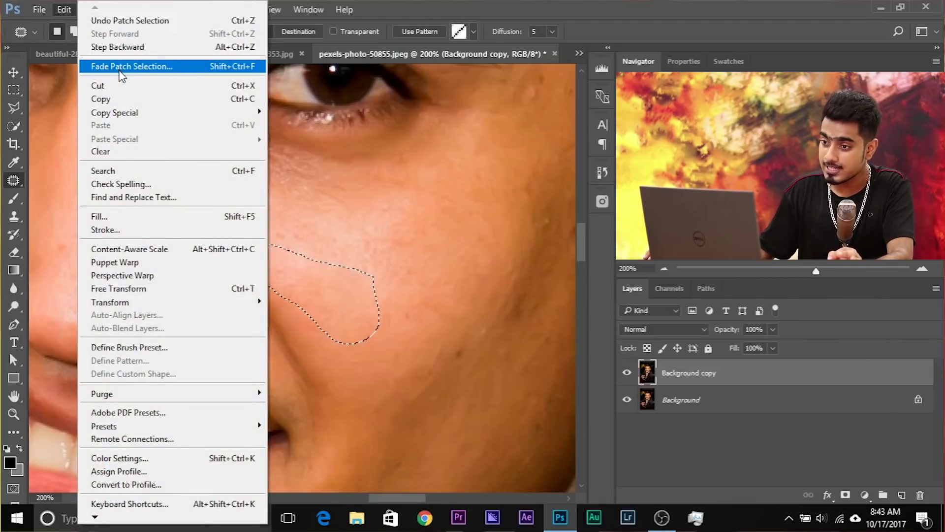
click(431, 6)
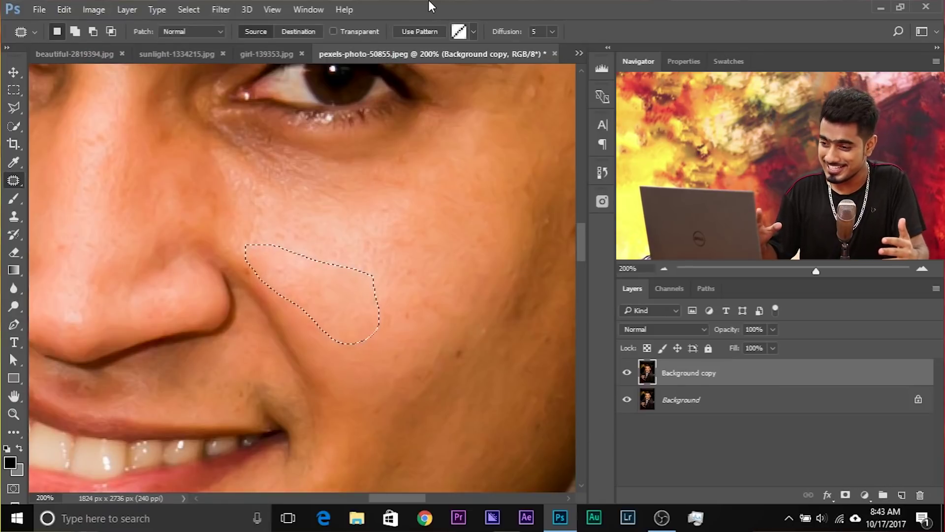
key(ctrl+d)
- Patch the remaining shine on the cheek and beside the nose with nearby skin, leaving no selection
drag(300, 200, 379, 305)
mouse_move(183, 361)
mouse_down()
mouse_move(164, 371)
mouse_move(167, 437)
mouse_move(198, 406)
mouse_move(184, 293)
mouse_up()
key(ctrl+d)
- Patch the shiny areas on the forehead above the eyebrows with nearby skin, clearing the selection after each patch
drag(219, 238, 211, 487)
drag(237, 216, 238, 239)
mouse_move(320, 129)
mouse_down()
mouse_move(181, 106)
mouse_move(268, 213)
mouse_up()
drag(338, 211, 270, 125)
drag(241, 202, 289, 255)
key(ctrl+d)
key(ctrl+z)
key(ctrl+d)
mouse_move(427, 129)
mouse_down()
mouse_move(363, 153)
mouse_move(249, 141)
mouse_move(234, 202)
mouse_move(397, 218)
mouse_move(433, 181)
mouse_up()
key(ctrl+d)
scroll(317, 289, down, 3)
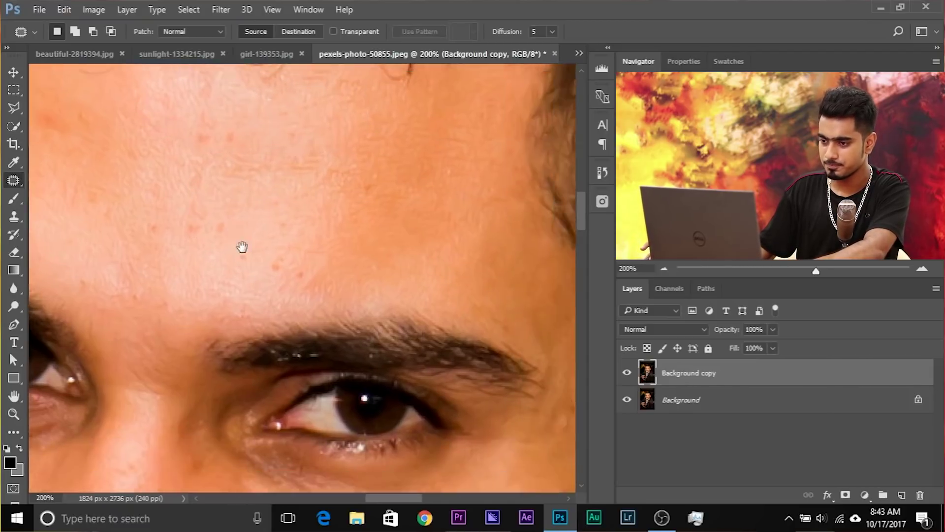
- Outline the pair of reddish spots in the middle of the forehead, patch them with clear skin just below and deselect
scroll(242, 247, up, 4)
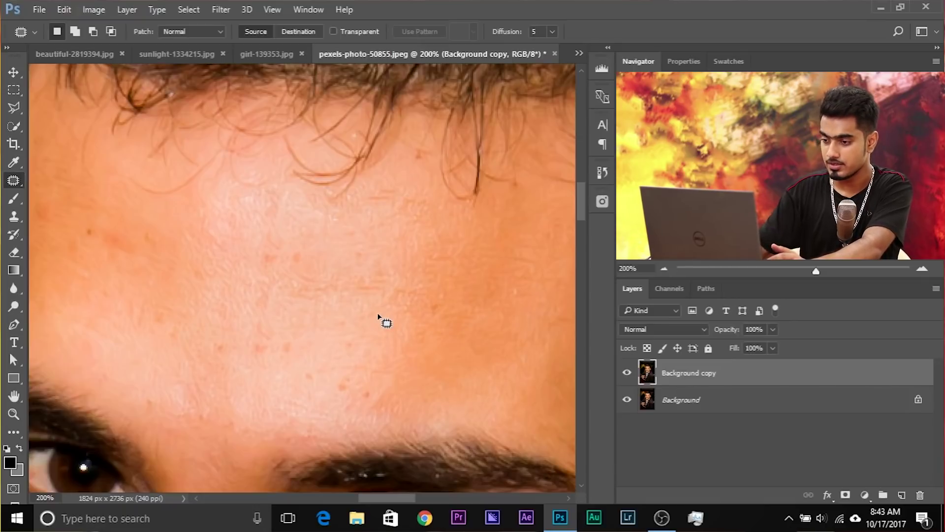
key(ctrl+plus)
drag(376, 314, 355, 282)
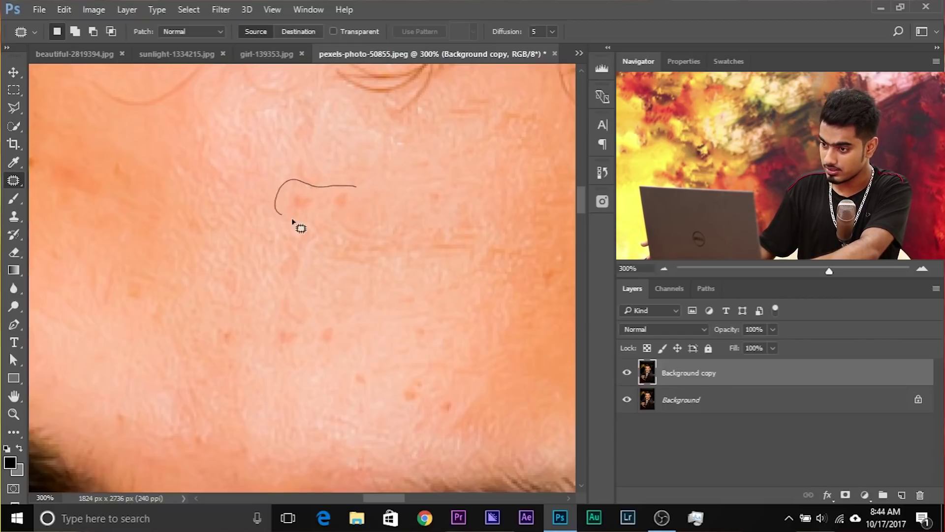
drag(373, 202, 370, 200)
drag(320, 201, 291, 295)
key(ctrl+d)
drag(321, 228, 335, 346)
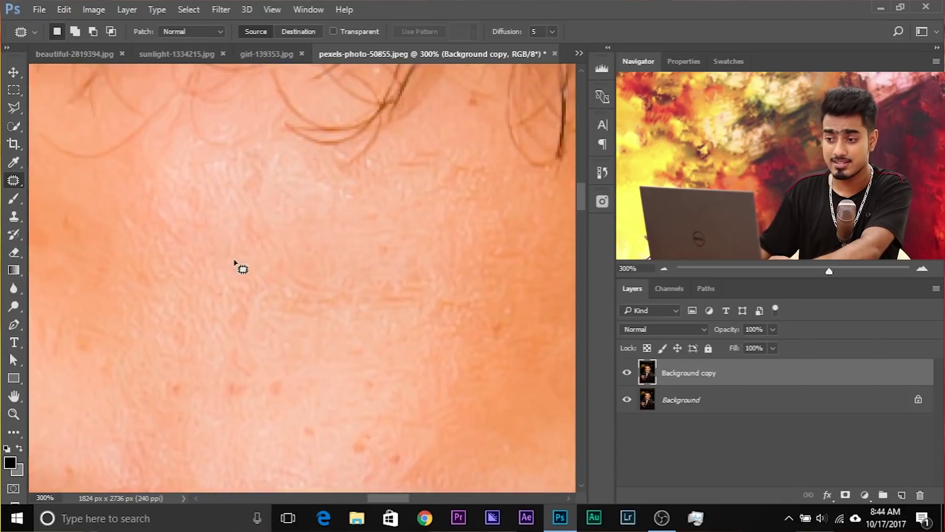
drag(282, 292, 261, 253)
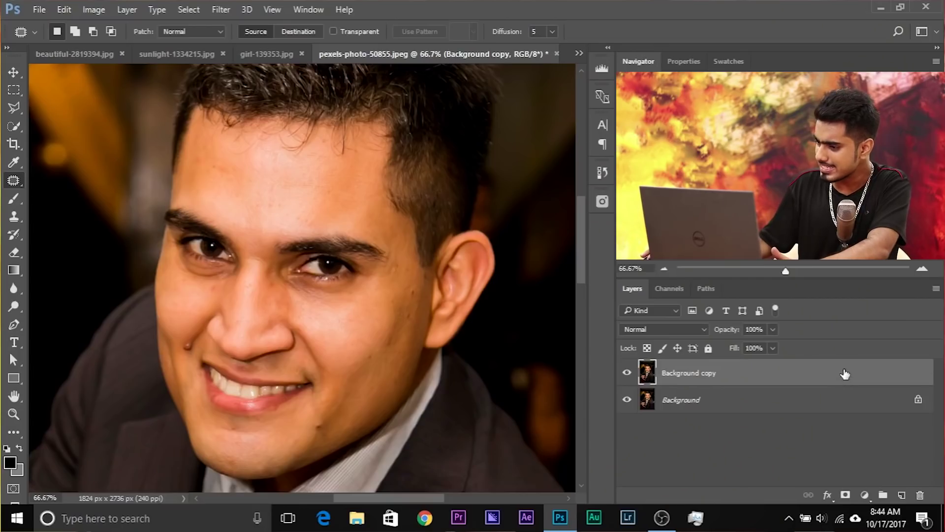
- Delete the Background copy layer and add a Curves adjustment layer that darkens the midtones and slightly lowers the white point
drag(844, 374, 919, 495)
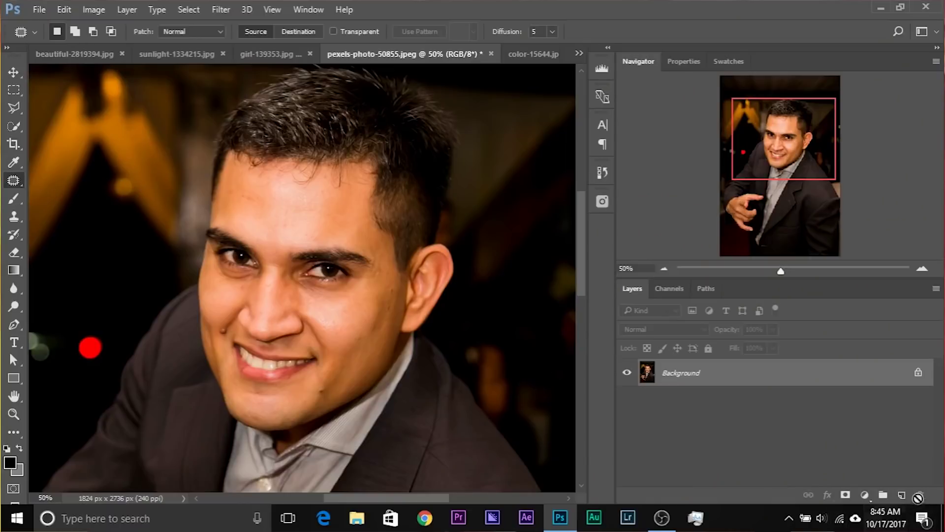
click(864, 495)
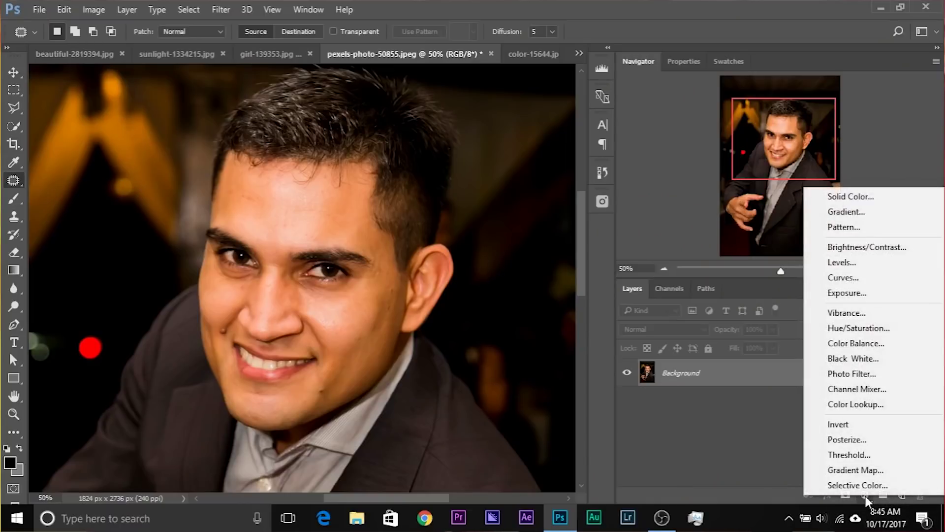
click(837, 278)
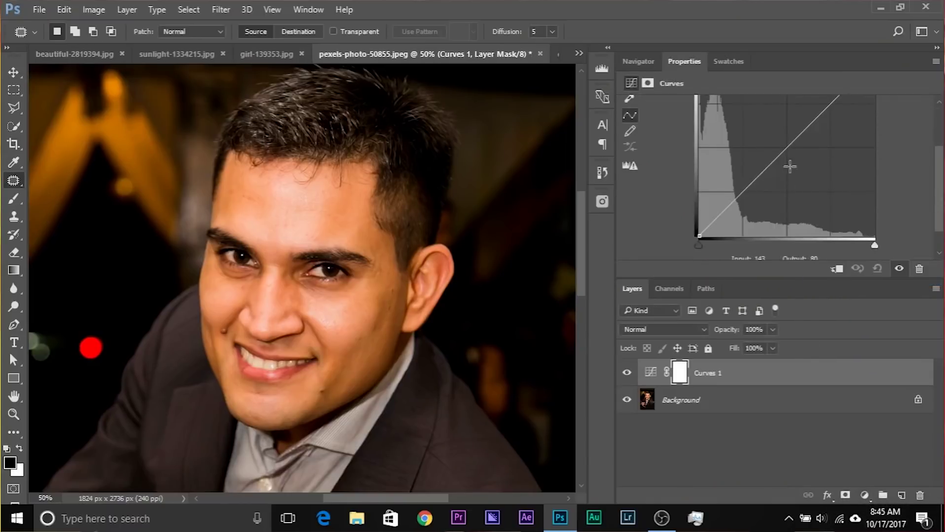
drag(789, 144, 802, 154)
scroll(877, 145, up, 2)
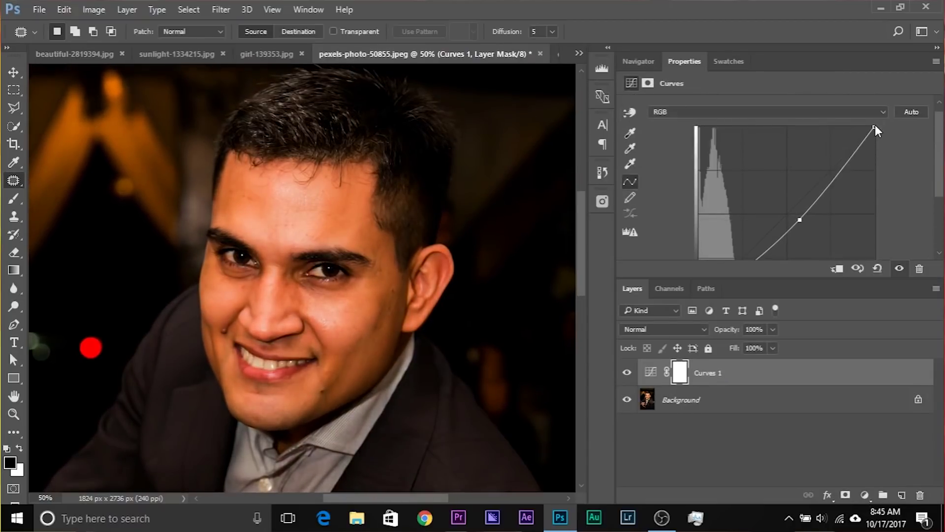
drag(875, 127, 880, 136)
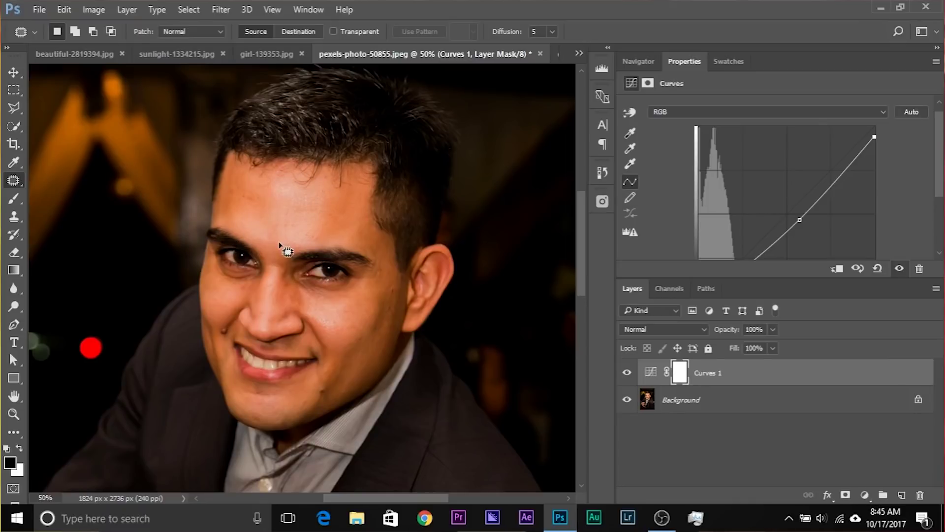
- In the Curves layer's blending options, raise the Underlying Layer's dark limit in Blend If to 139
right_click(892, 377)
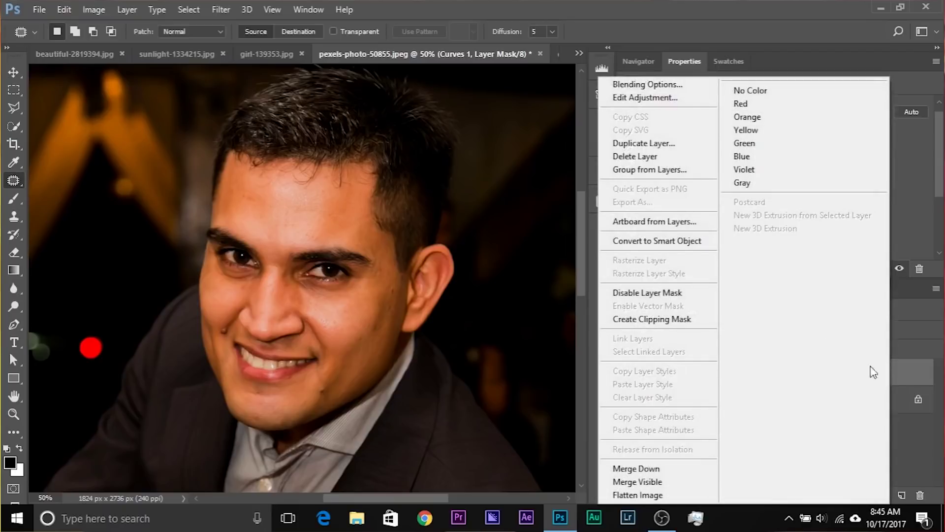
click(670, 87)
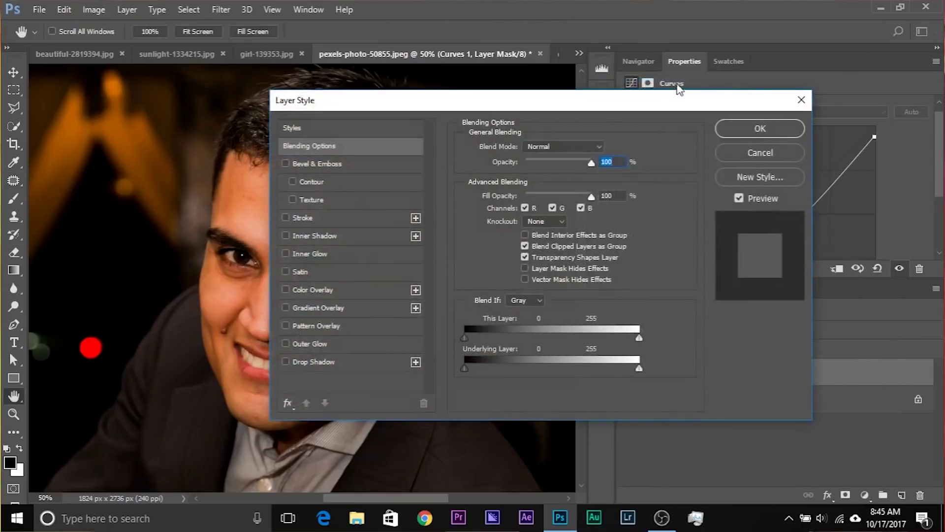
drag(433, 108, 601, 69)
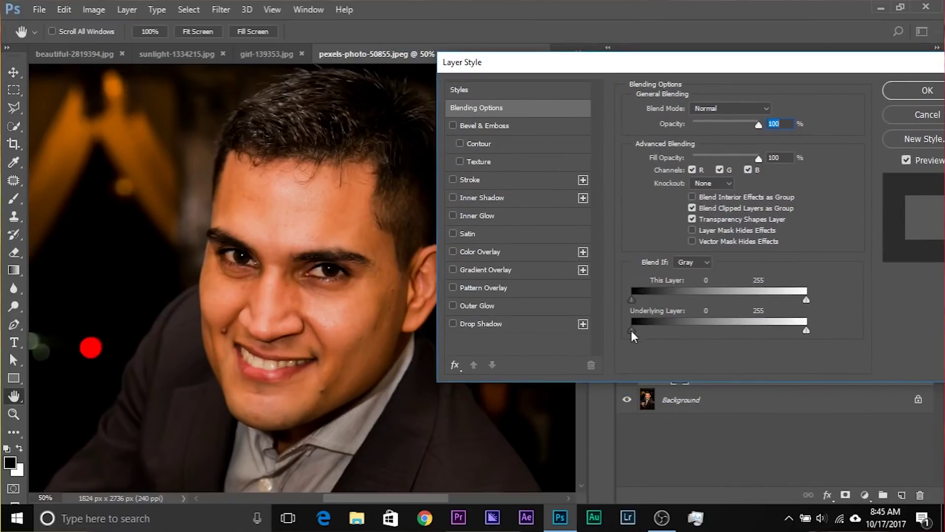
drag(631, 330, 726, 327)
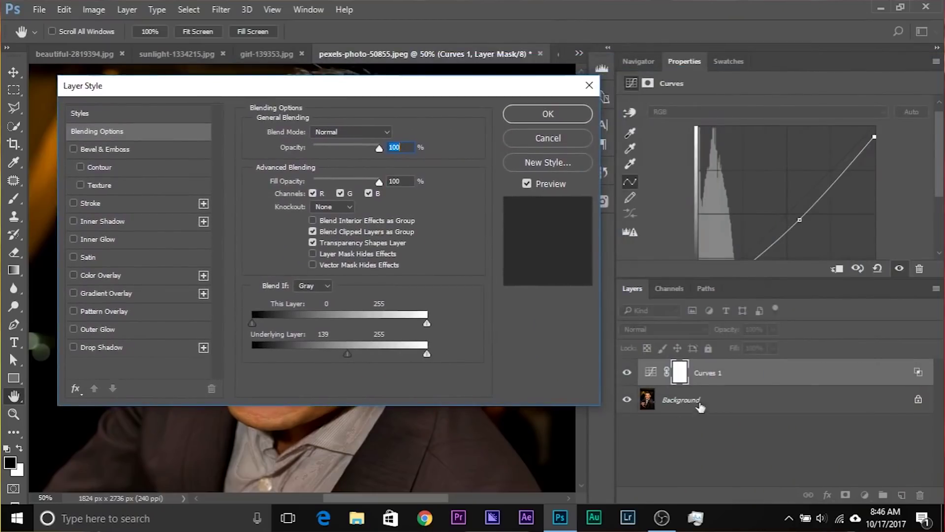
- Split the Underlying Layer's dark limit to 156 / 255 for a smooth transition on the skin and apply the layer style
drag(280, 87, 541, 91)
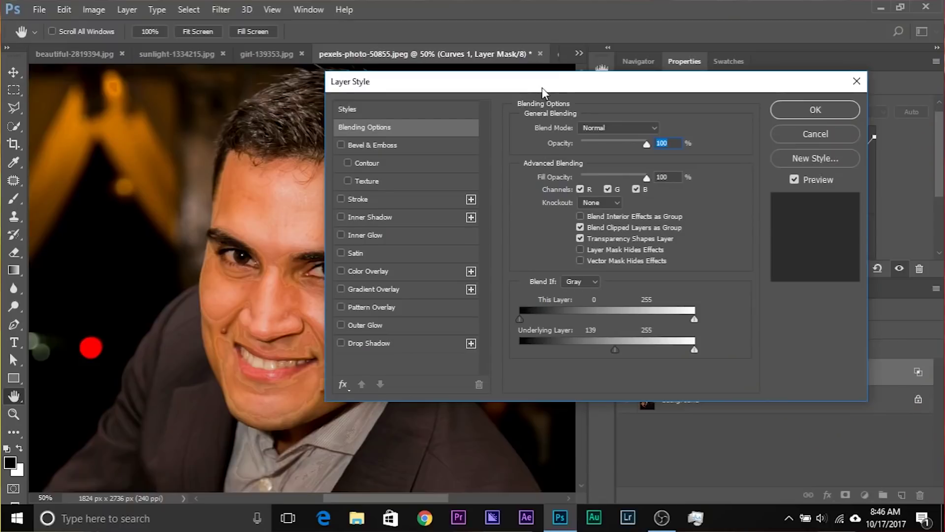
drag(541, 88, 689, 70)
drag(764, 332, 787, 329)
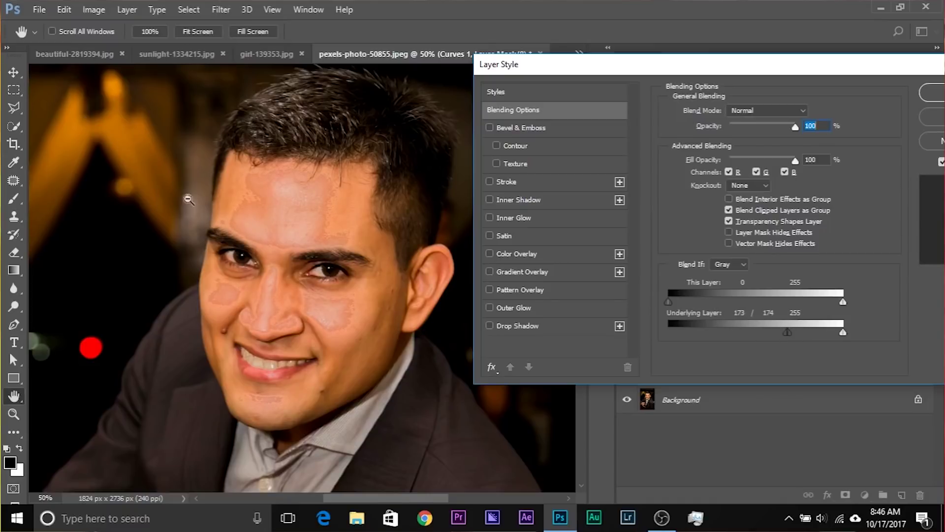
mouse_move(790, 332)
mouse_down()
mouse_move(830, 329)
mouse_move(769, 331)
mouse_move(789, 324)
mouse_up()
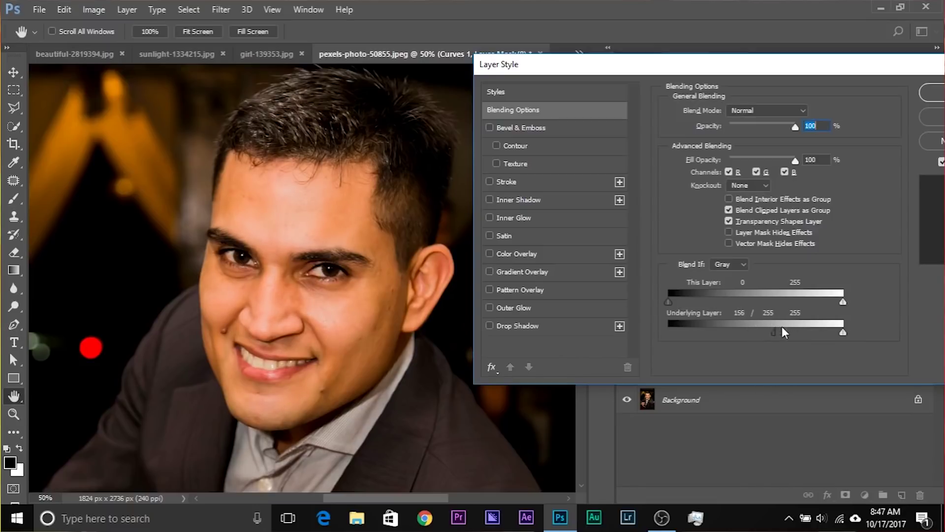
click(927, 94)
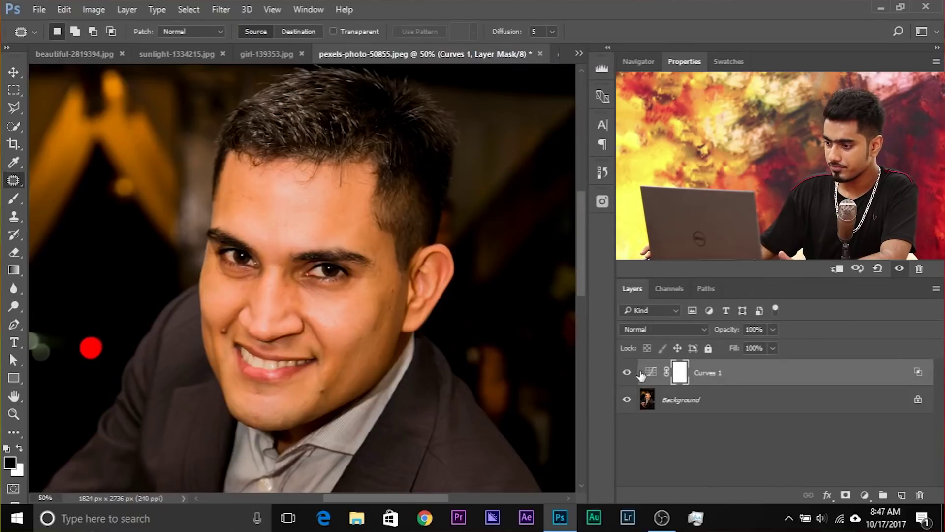
- Toggle the Curves layer's visibility to compare the man's face before and after the correction
click(627, 373)
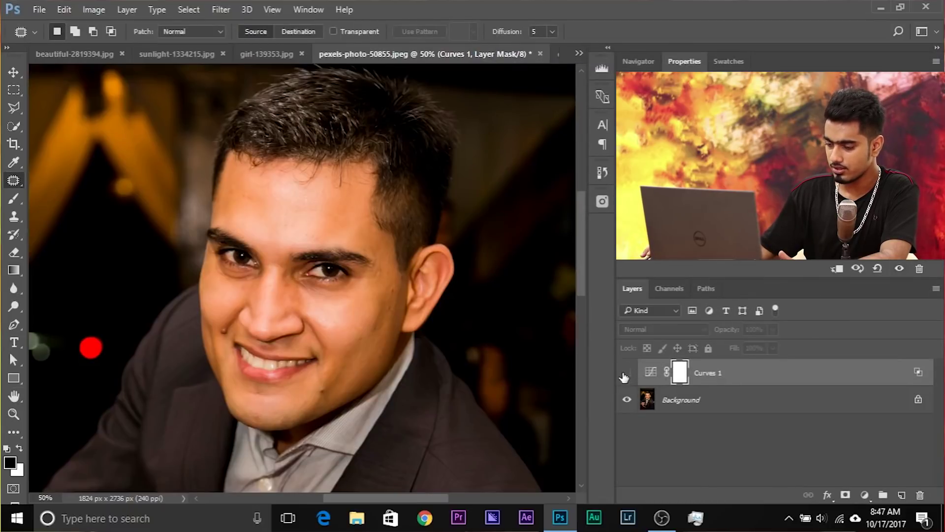
click(626, 374)
click(626, 374)
click(626, 374)
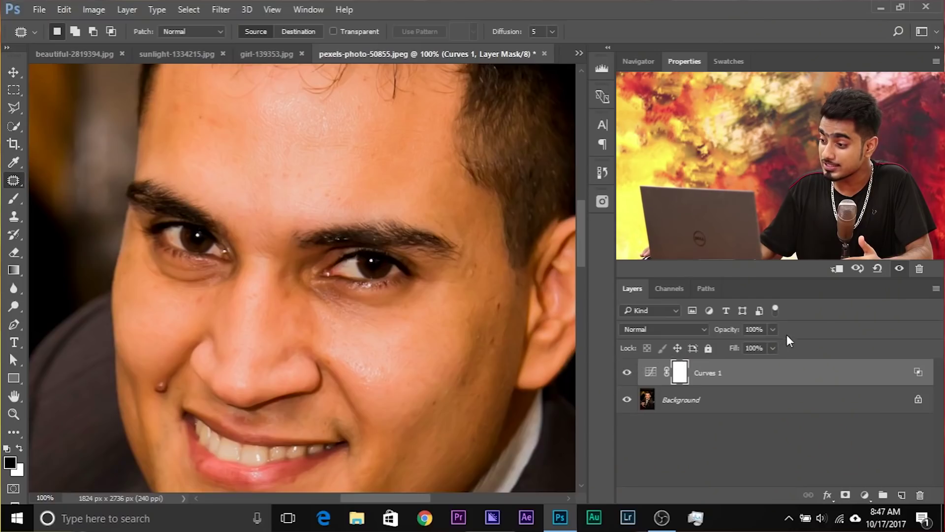
- Reduce the Curves layer's opacity to 62% and compare the portrait with and without it, leaving the layer visible
drag(773, 330, 748, 344)
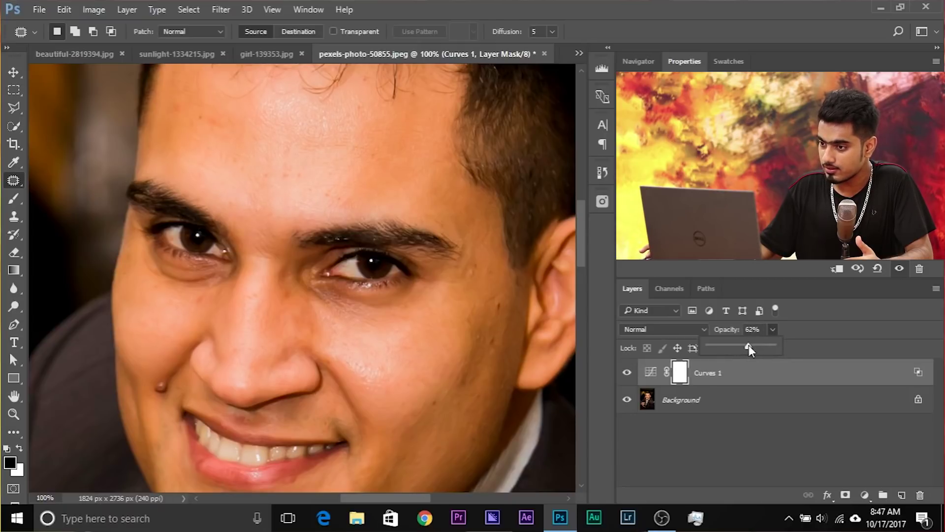
click(627, 373)
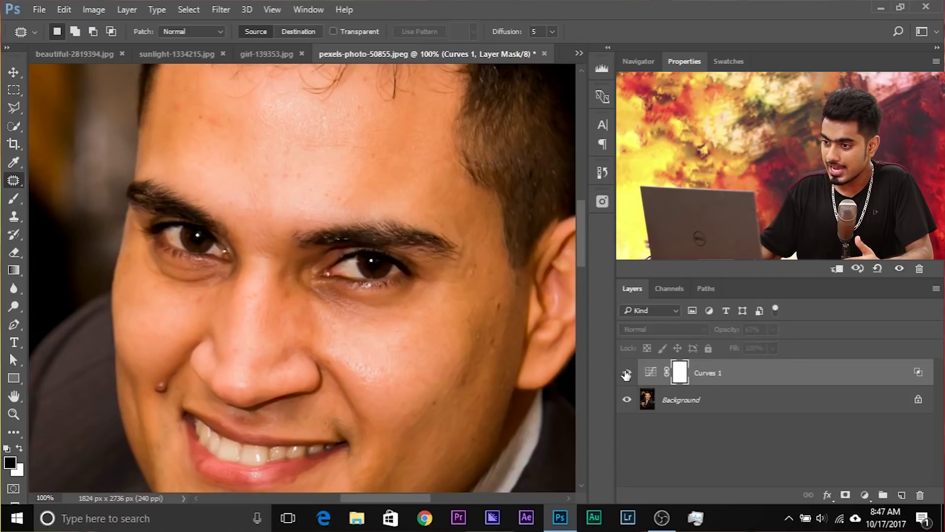
key(ctrl+minus)
click(626, 373)
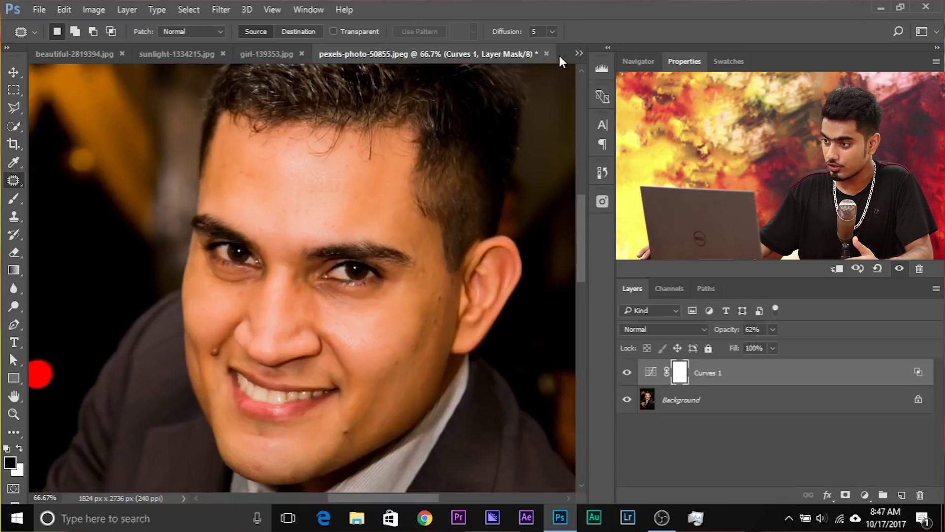
- Switch to the color-15644.jpg portrait, patch the mole above the upper lip with nearby clear skin and deselect
key(ctrl+Tab)
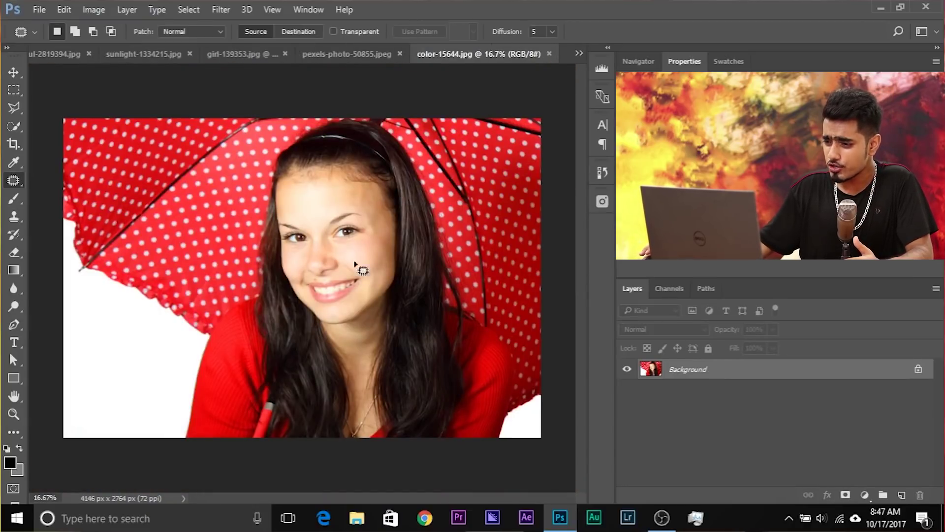
key(ctrl+plus)
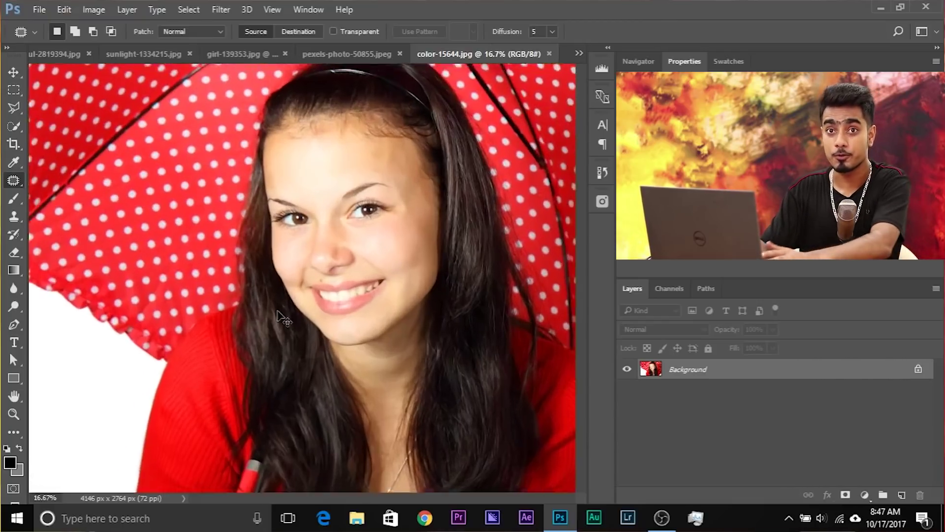
key(ctrl+plus)
key(ctrl+plus)
key(ctrl+plus)
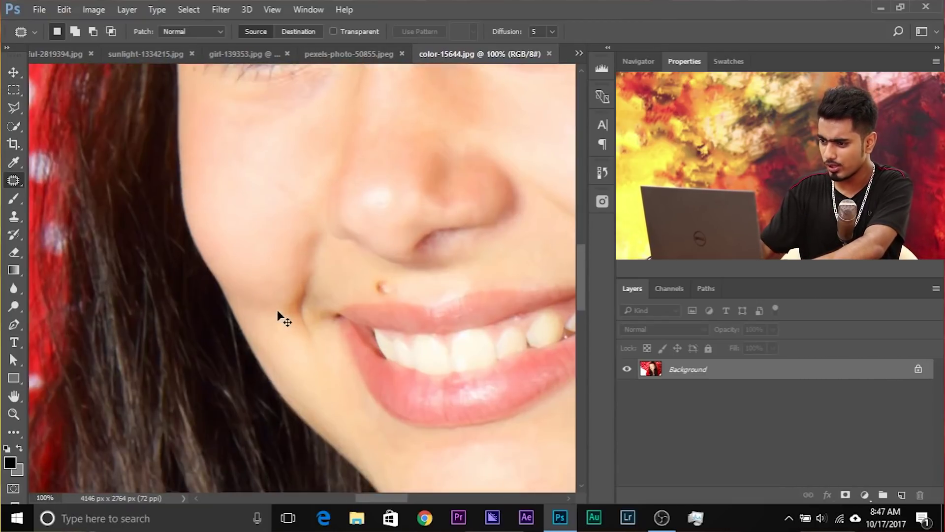
key(ctrl+plus)
drag(352, 296, 305, 355)
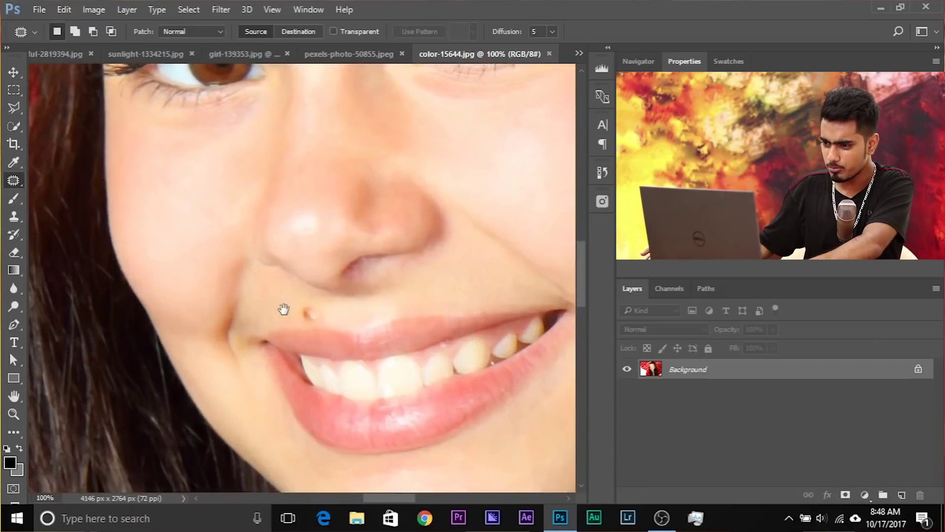
scroll(276, 316, up, 1)
scroll(276, 315, left, 1)
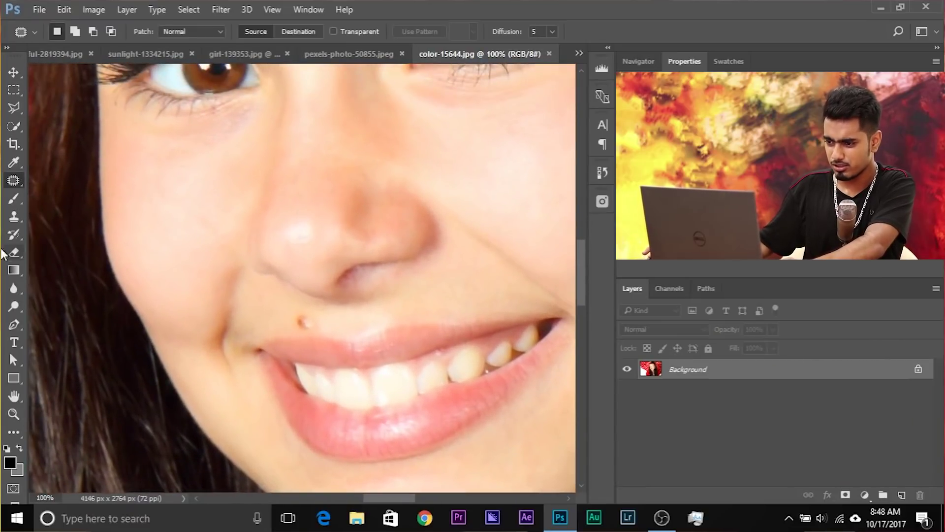
mouse_move(320, 320)
mouse_down()
mouse_move(279, 313)
mouse_move(295, 329)
mouse_move(320, 320)
mouse_move(274, 312)
mouse_up()
key(ctrl+d)
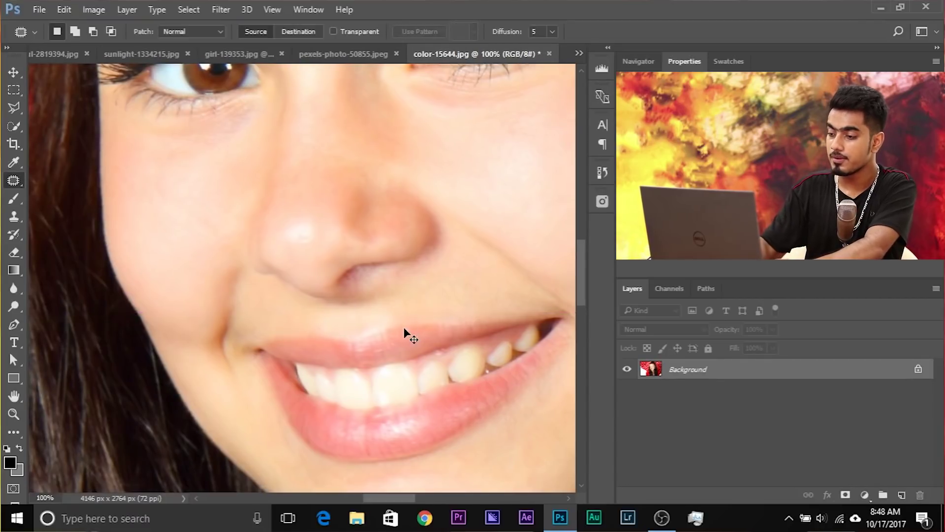
- Add a Curves adjustment layer to the woman's portrait, darkening the midtones and slightly lowering the white point
key(ctrl+minus)
drag(404, 327, 338, 344)
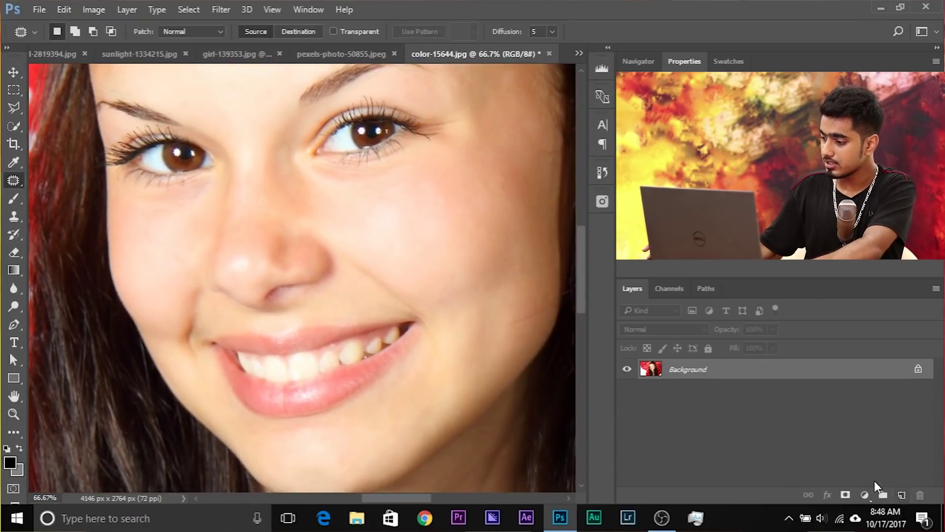
click(865, 495)
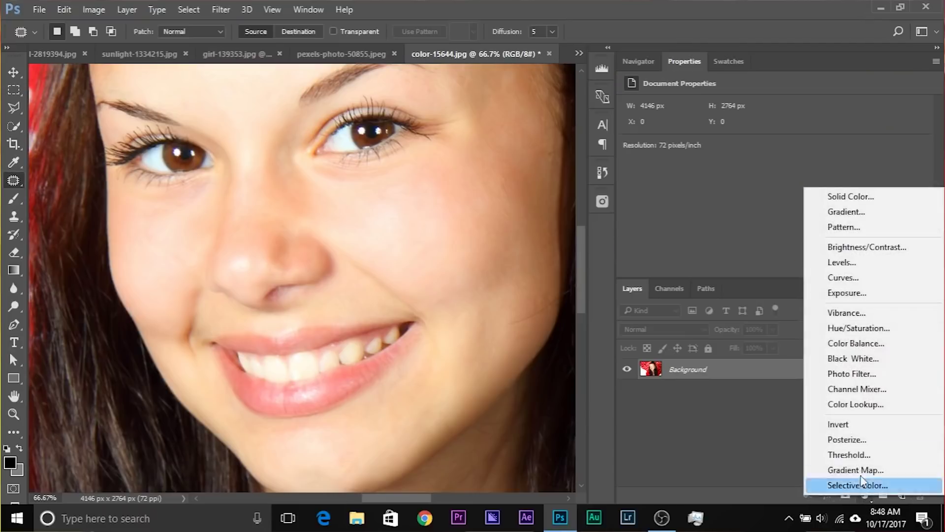
click(842, 278)
drag(783, 189, 794, 198)
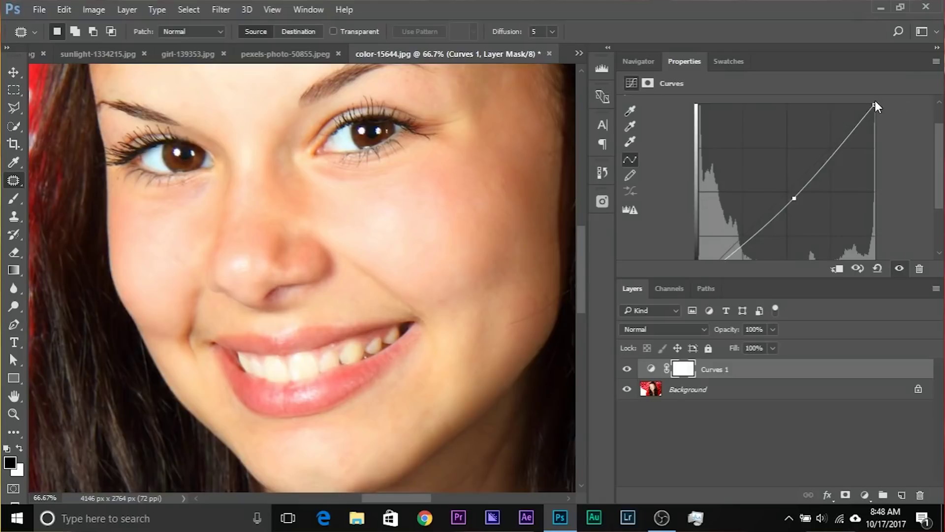
drag(873, 104, 876, 108)
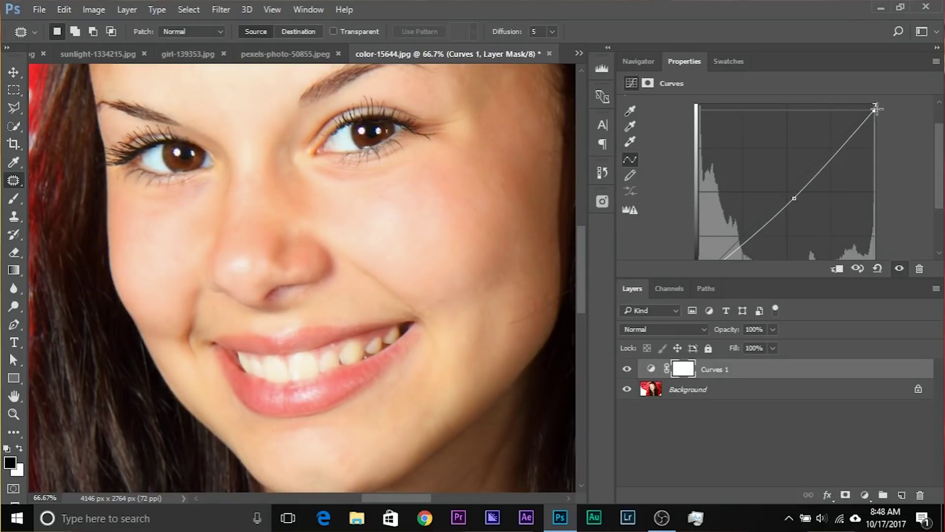
- In the new Curves layer's blending options, raise the Underlying Layer's dark limit in Blend If to 173
double_click(898, 371)
drag(444, 76, 717, 117)
drag(667, 376, 788, 371)
key(ctrl+minus)
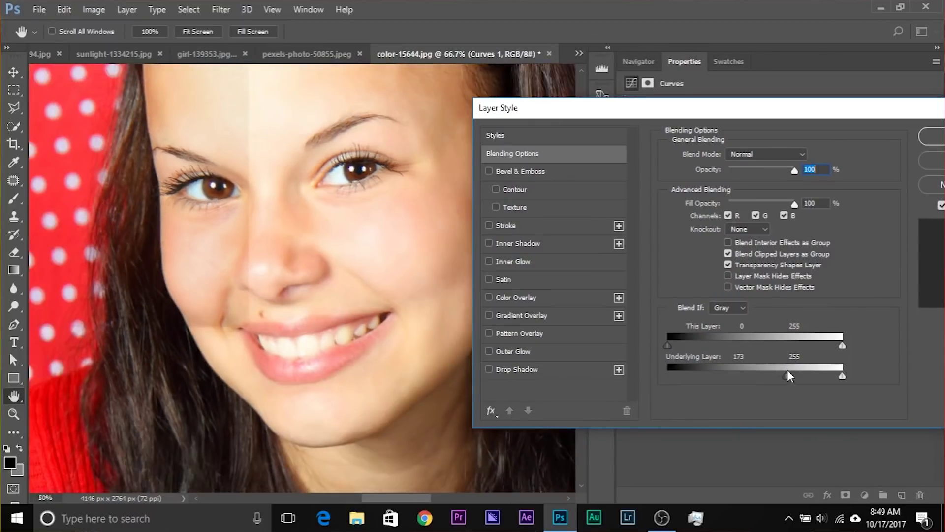
- Split the Underlying Layer's dark limit to 159 / 255 to feather the darkening and apply the layer style
drag(786, 376, 804, 379)
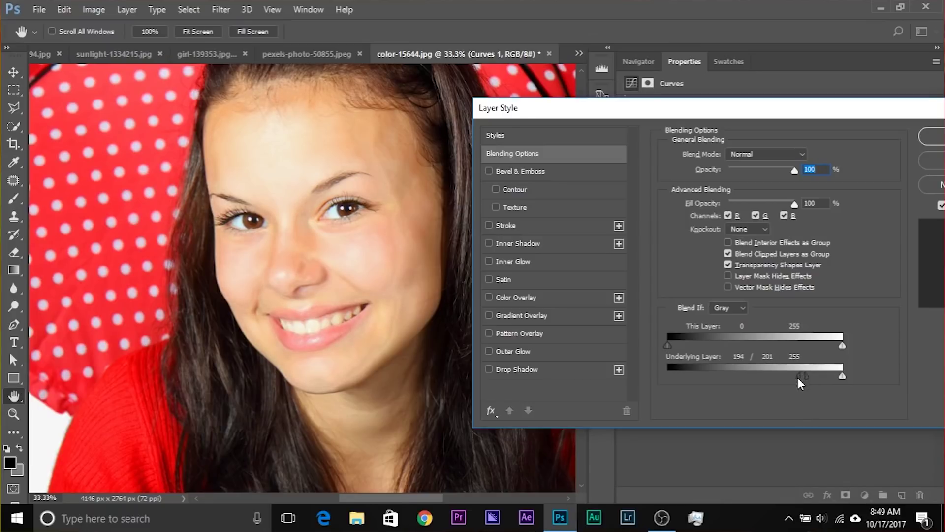
drag(806, 379, 875, 373)
mouse_move(795, 378)
mouse_down()
mouse_move(808, 375)
mouse_move(777, 371)
mouse_move(791, 373)
mouse_move(785, 377)
mouse_up()
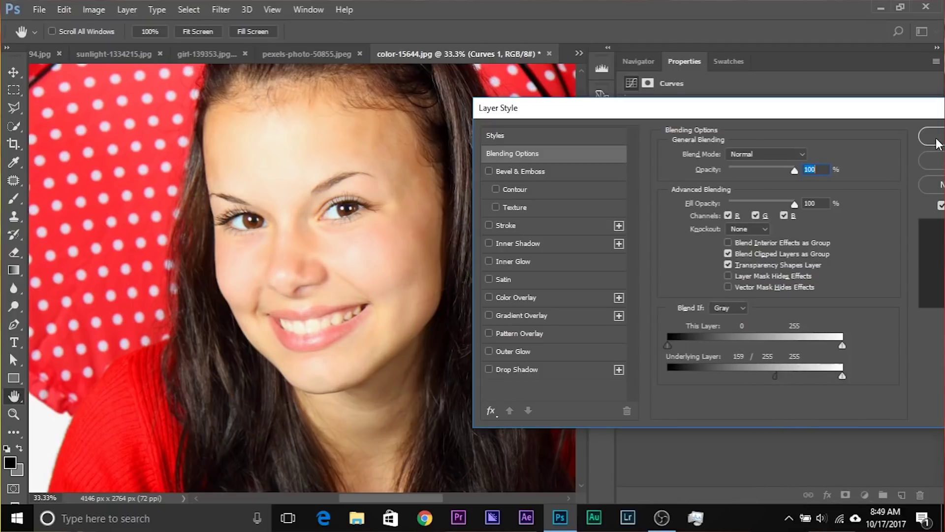
click(935, 138)
- Test the Curves layer at reduced opacity and pull its curve's midtones further down to darken the facial highlights more strongly
click(773, 330)
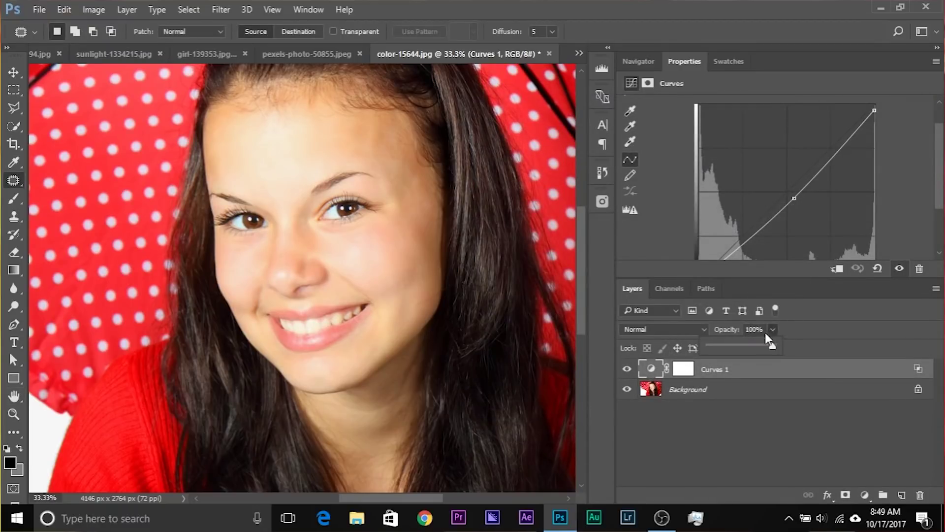
drag(740, 347, 691, 348)
drag(794, 199, 799, 203)
drag(873, 112, 880, 119)
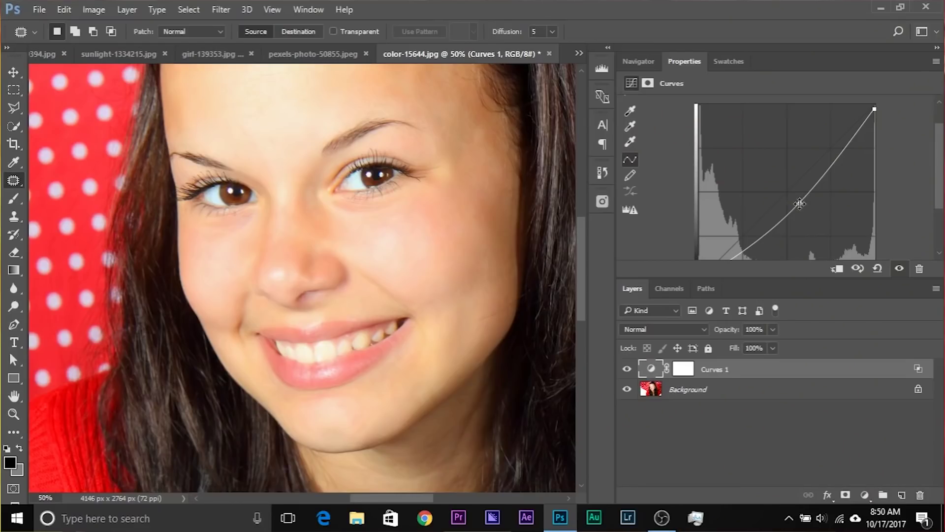
drag(799, 203, 814, 211)
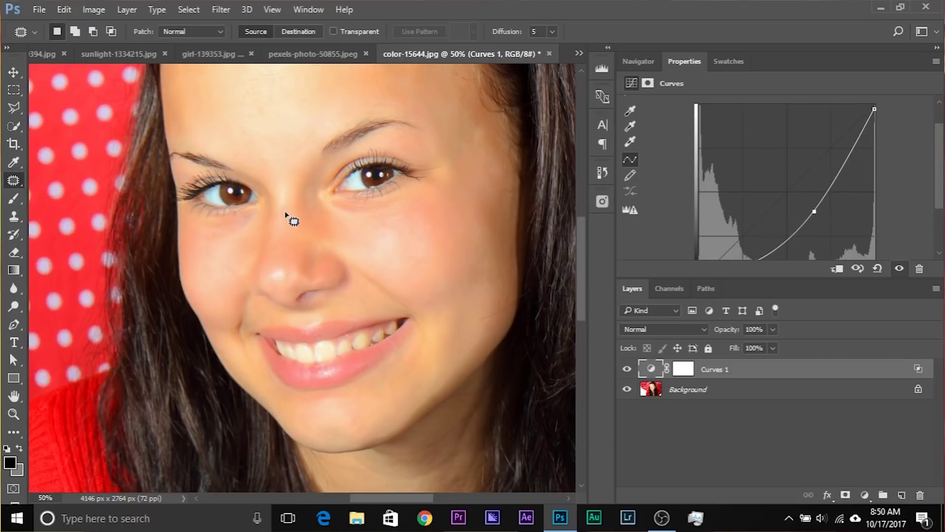
- Compare the Normal and Luminosity blending modes on the Curves layer and set it to Luminosity
click(643, 329)
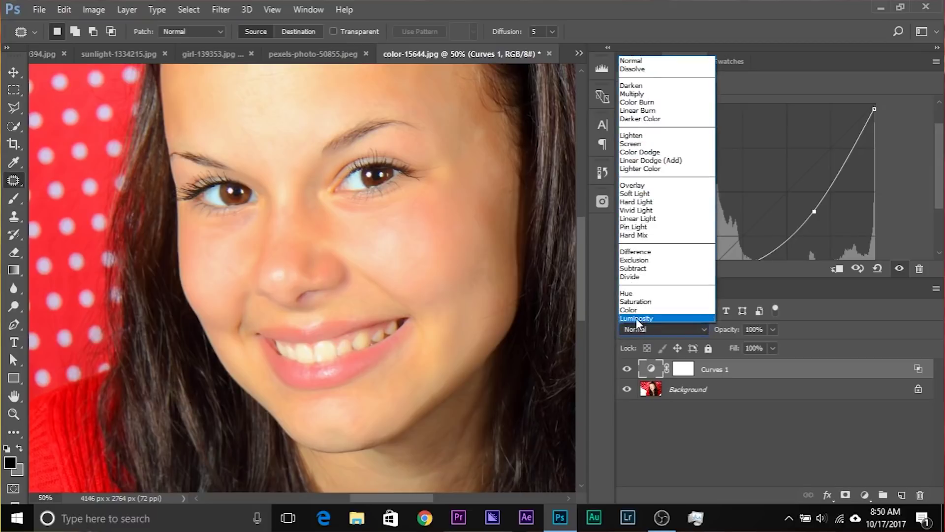
click(636, 318)
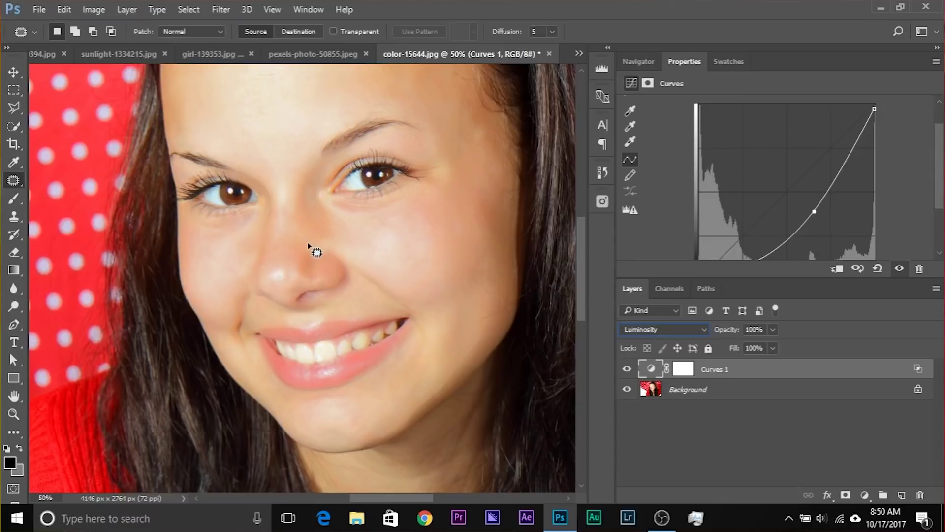
click(644, 331)
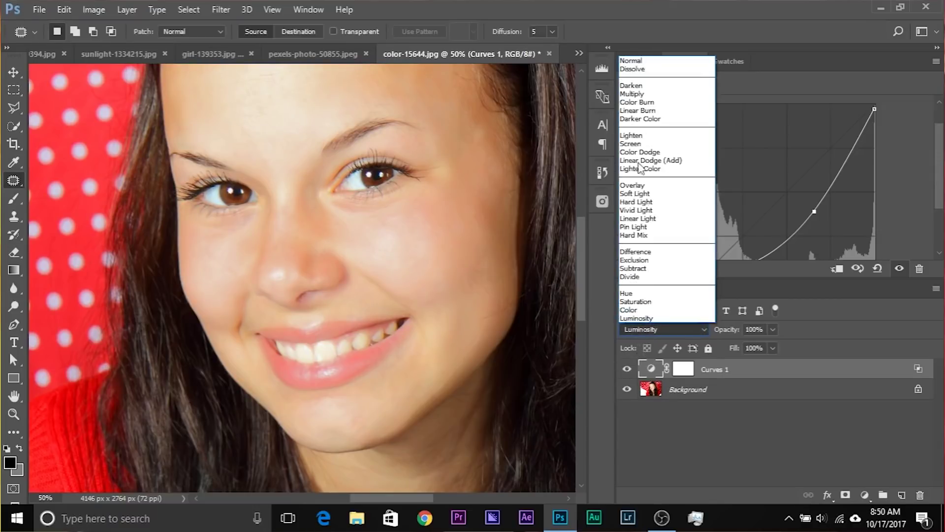
click(636, 63)
click(648, 329)
click(648, 317)
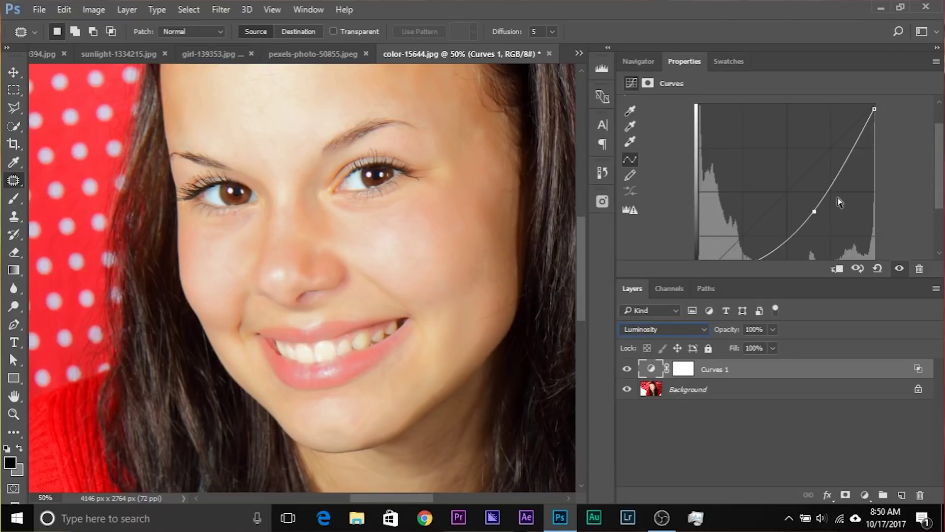
- Raise the curve's midtone point to soften the darkening and compare the portrait with the Curves layer hidden and shown
drag(812, 210, 800, 202)
key(ctrl+minus)
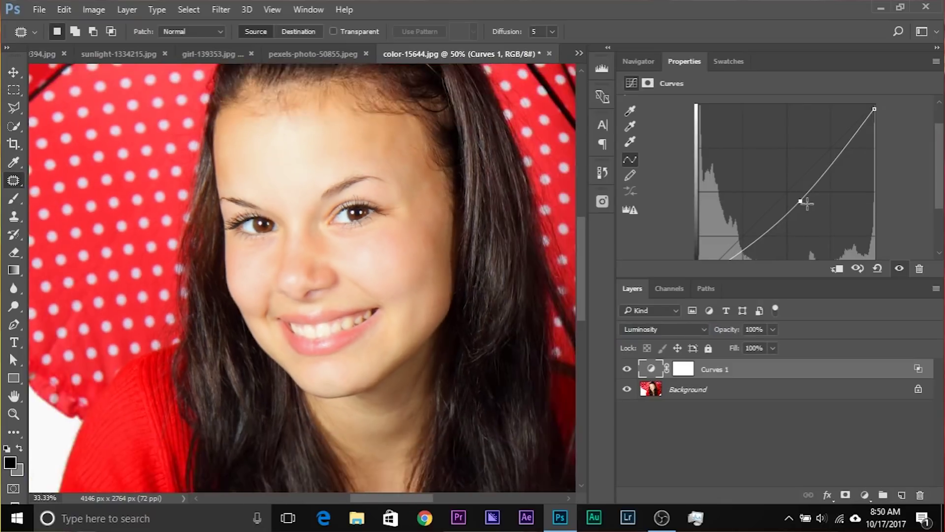
click(627, 368)
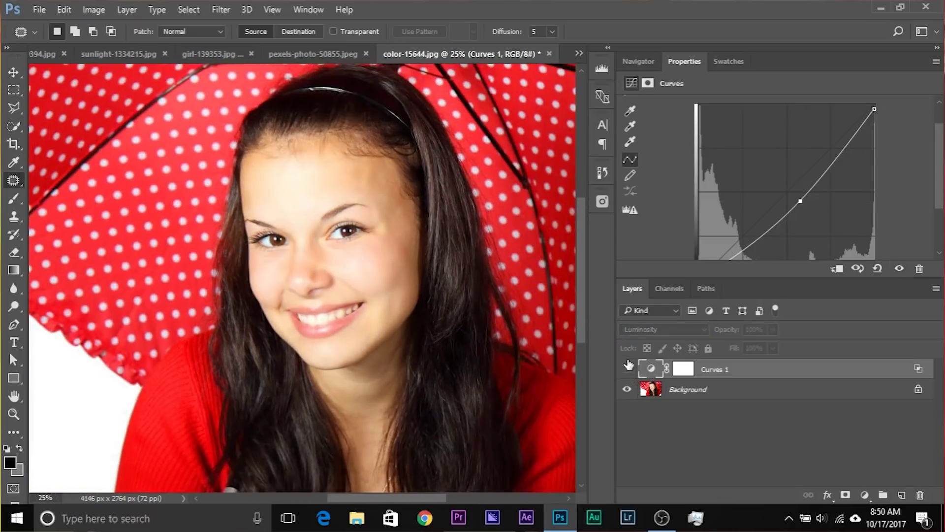
click(627, 370)
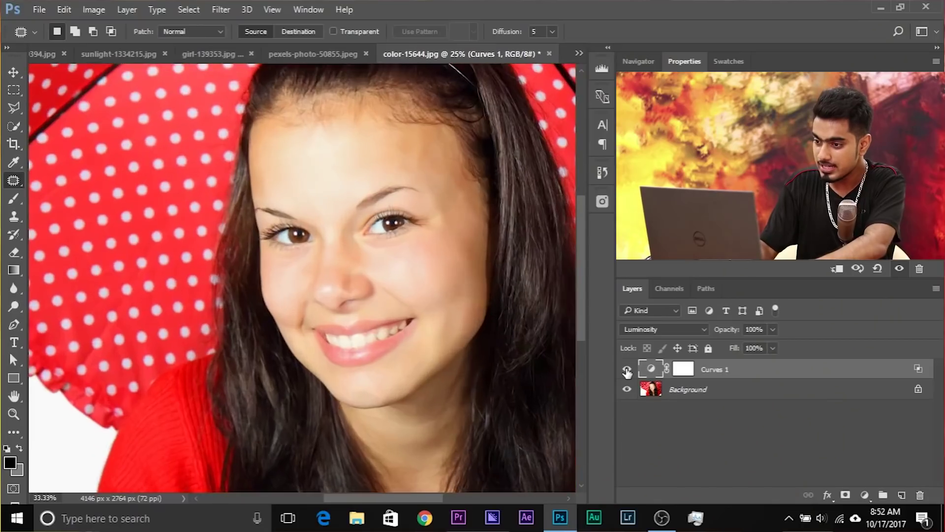
click(627, 369)
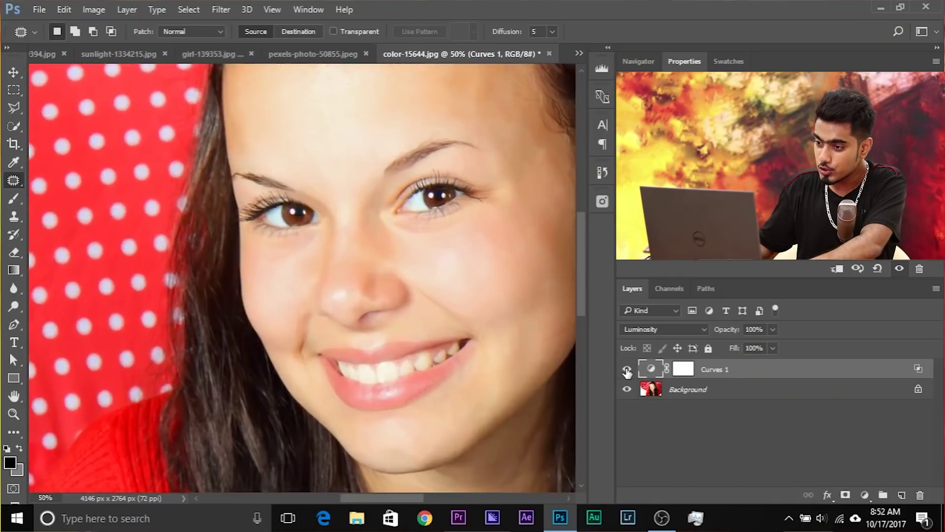
- Hide the Curves layer and add a new empty layer directly above the Background
drag(438, 158, 395, 258)
drag(323, 294, 302, 151)
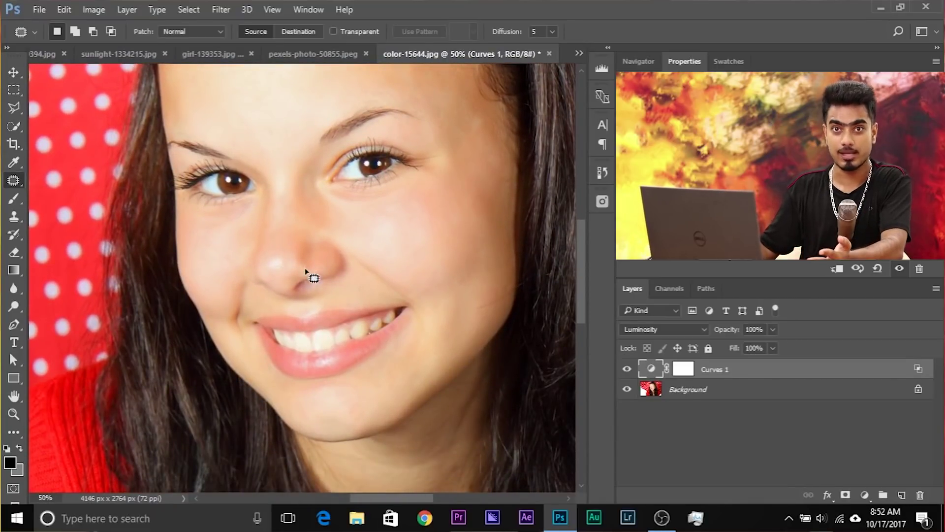
scroll(305, 269, up, 1)
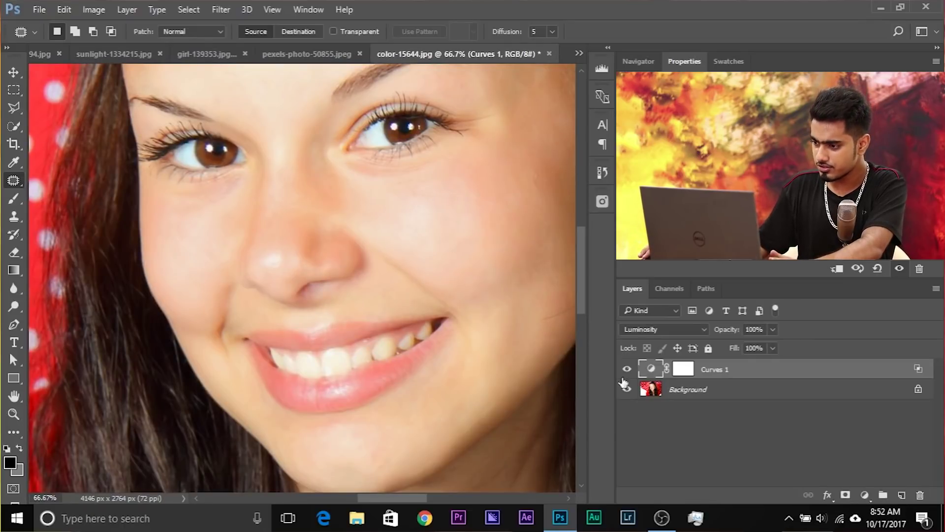
click(627, 369)
click(773, 390)
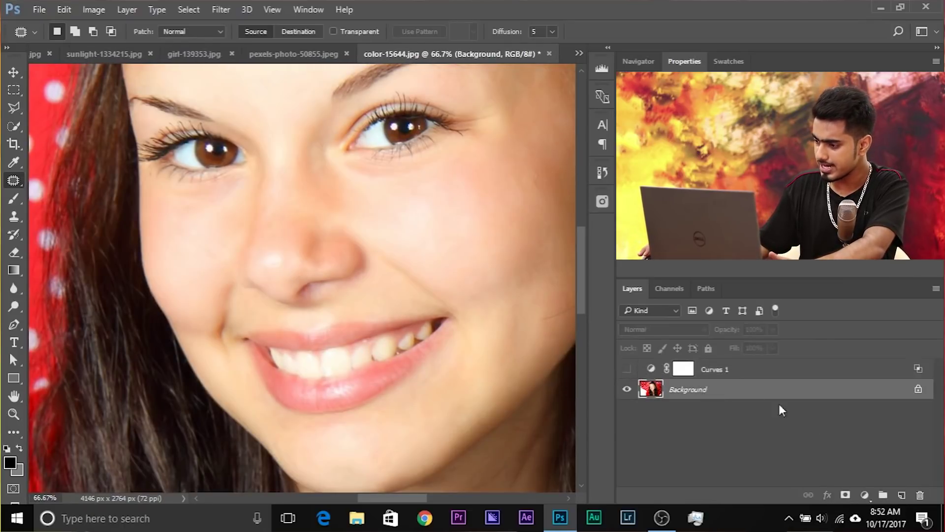
click(901, 495)
- With the Healing Brush in Darken mode sampling all layers, sample nearby skin and paint out the shiny highlights around the nose
right_click(13, 182)
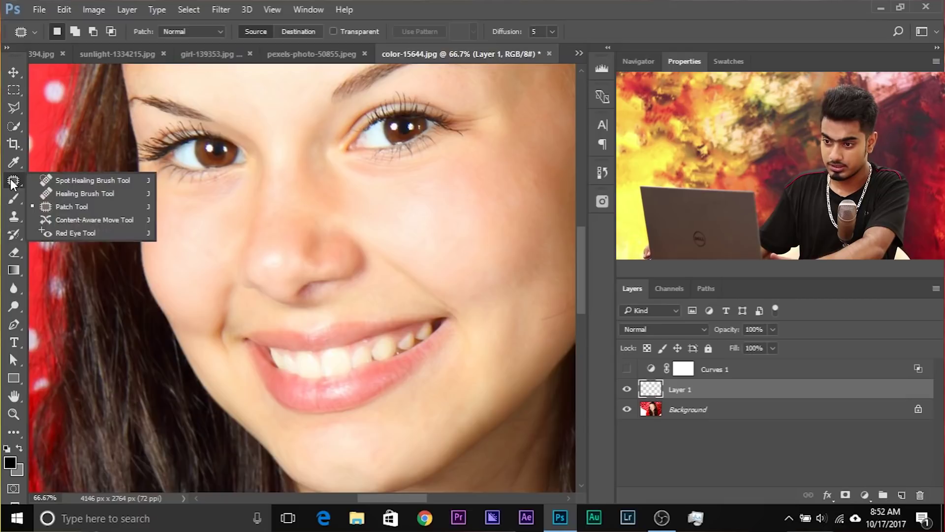
click(65, 191)
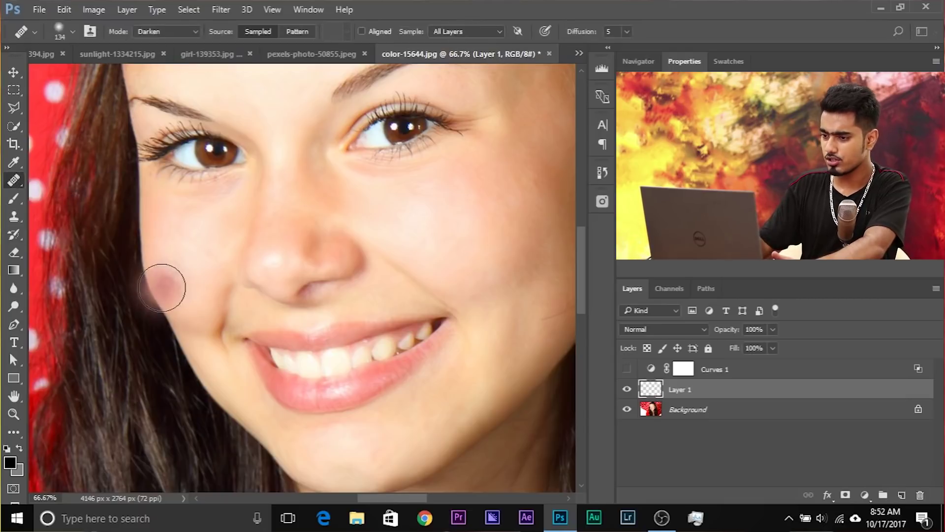
key(ctrl+plus)
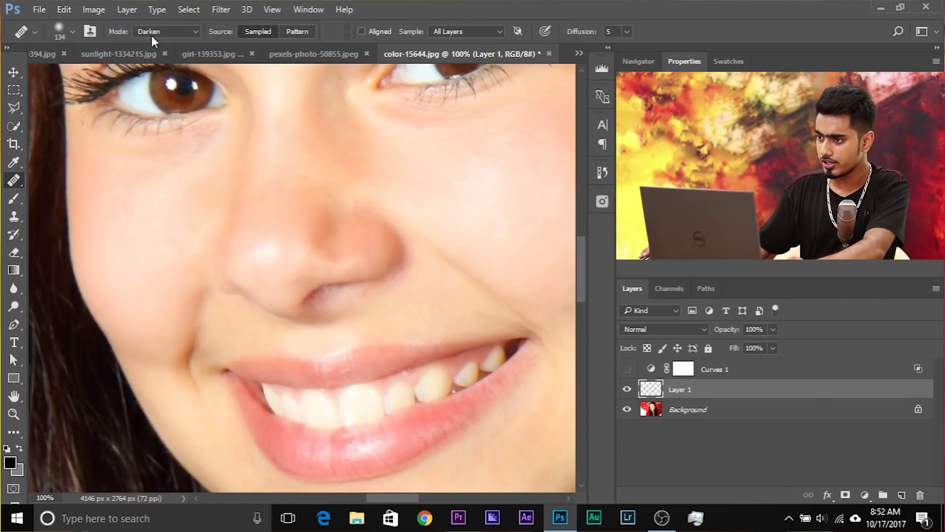
mouse_move(283, 259)
mouse_down()
mouse_move(266, 252)
mouse_move(280, 254)
mouse_up()
alt+click(264, 216)
drag(329, 310, 297, 241)
mouse_move(302, 397)
mouse_down()
mouse_move(352, 371)
mouse_move(319, 380)
mouse_up()
key(ctrl+z)
mouse_move(308, 426)
mouse_down()
mouse_move(296, 380)
mouse_move(306, 419)
mouse_up()
drag(323, 258, 318, 258)
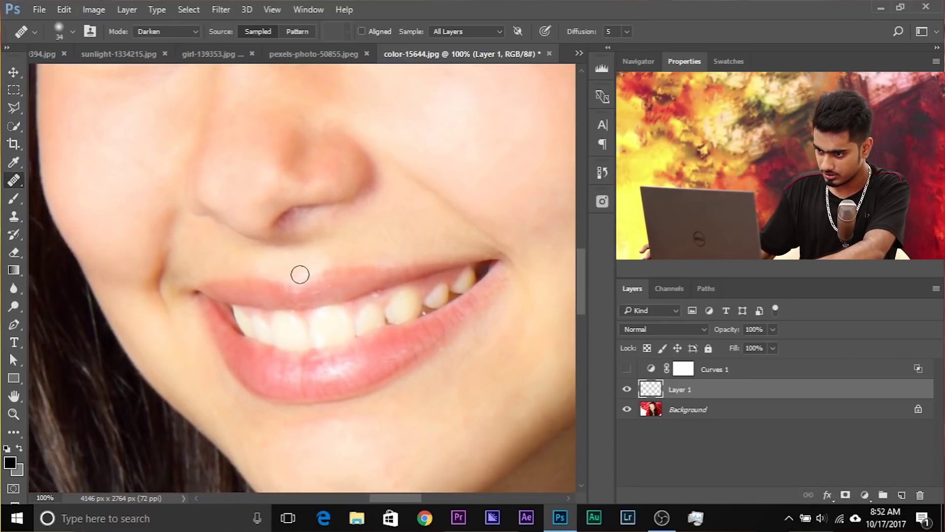
- Add another empty layer above Layer 1 for the lip retouching and switch to the Spot Healing Brush
mouse_move(349, 377)
mouse_down()
mouse_move(306, 173)
mouse_move(308, 228)
mouse_move(360, 304)
mouse_up()
key(ctrl+plus)
key(bracketleft)
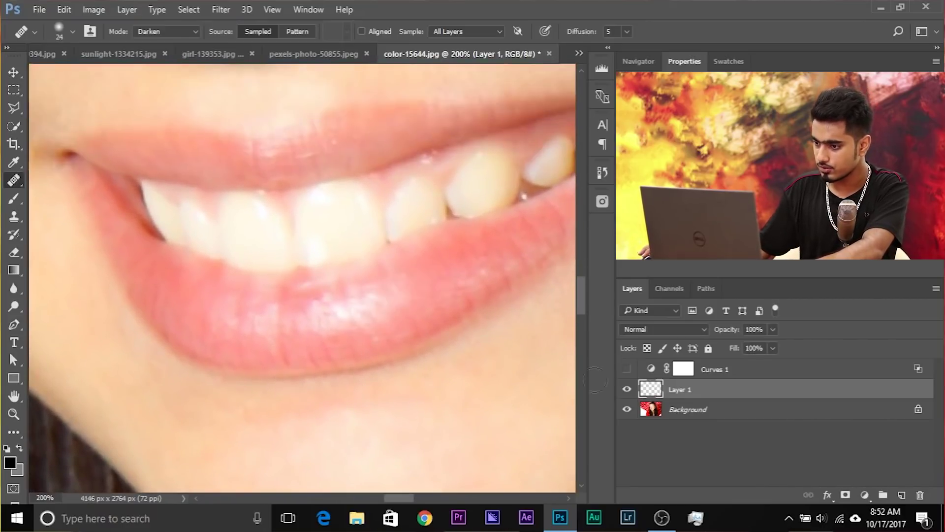
click(902, 496)
key(bracketright)
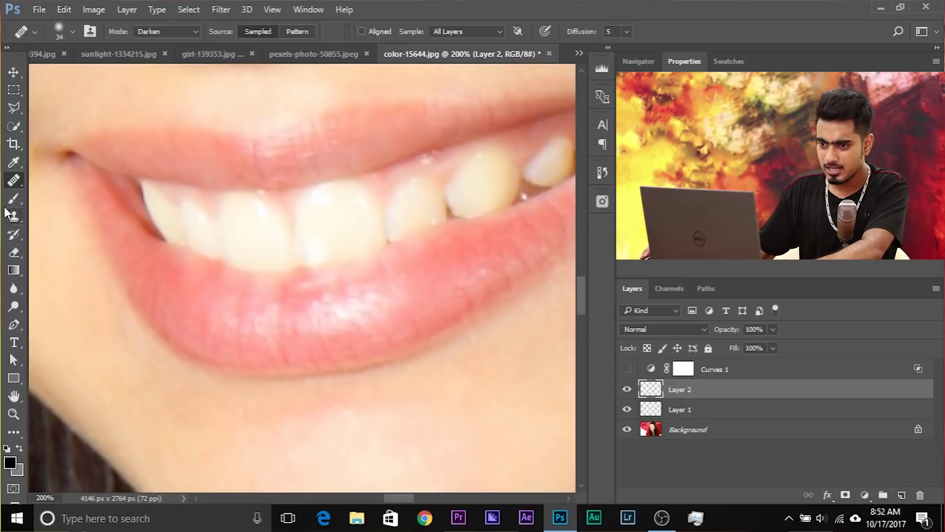
right_click(14, 181)
click(62, 180)
- Paint out the shiny highlights on the lower lip with the Spot Healing Brush in Darken mode
drag(278, 314, 270, 308)
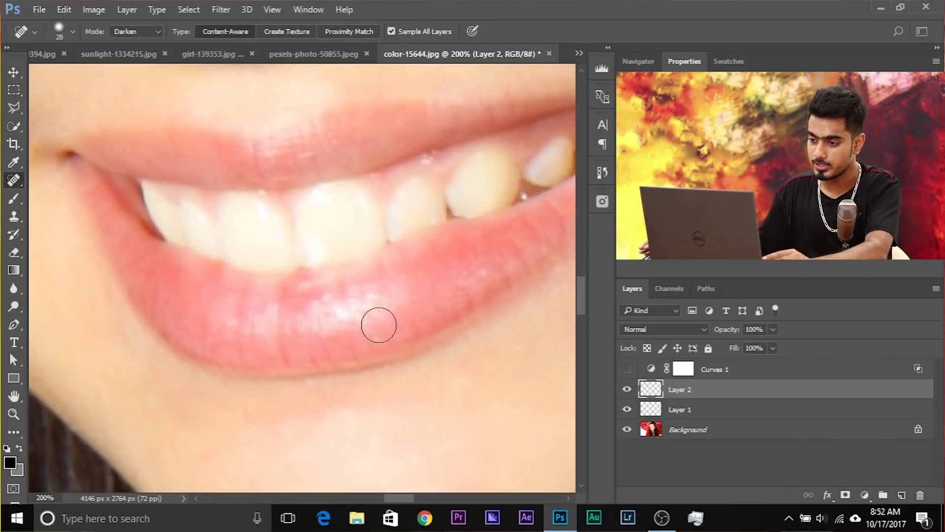
mouse_move(383, 321)
mouse_down()
mouse_move(344, 310)
mouse_move(305, 317)
mouse_move(354, 317)
mouse_move(367, 303)
mouse_move(341, 323)
mouse_up()
click(319, 302)
mouse_move(230, 314)
mouse_down()
mouse_move(259, 313)
mouse_move(272, 333)
mouse_move(253, 331)
mouse_up()
click(267, 344)
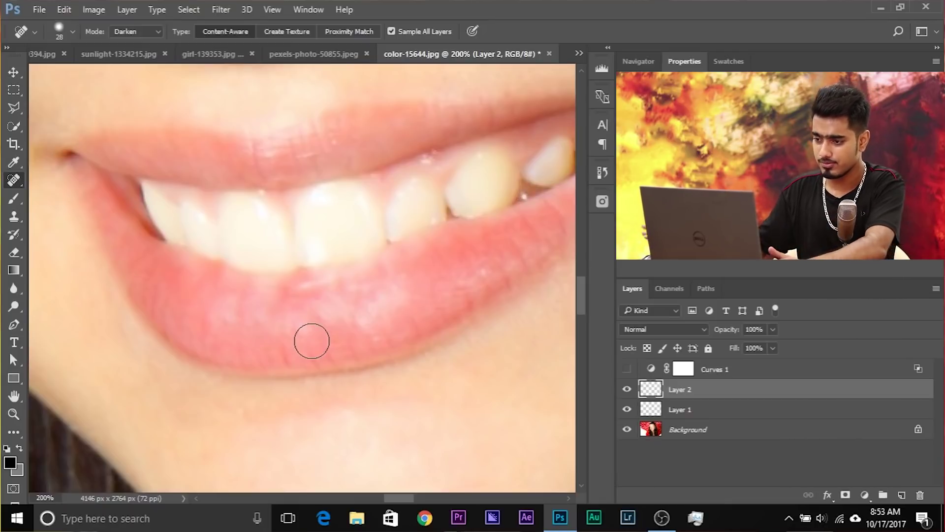
- Reduce the lip retouching layer's opacity to 61% and show the Curves layer again
drag(749, 345, 744, 344)
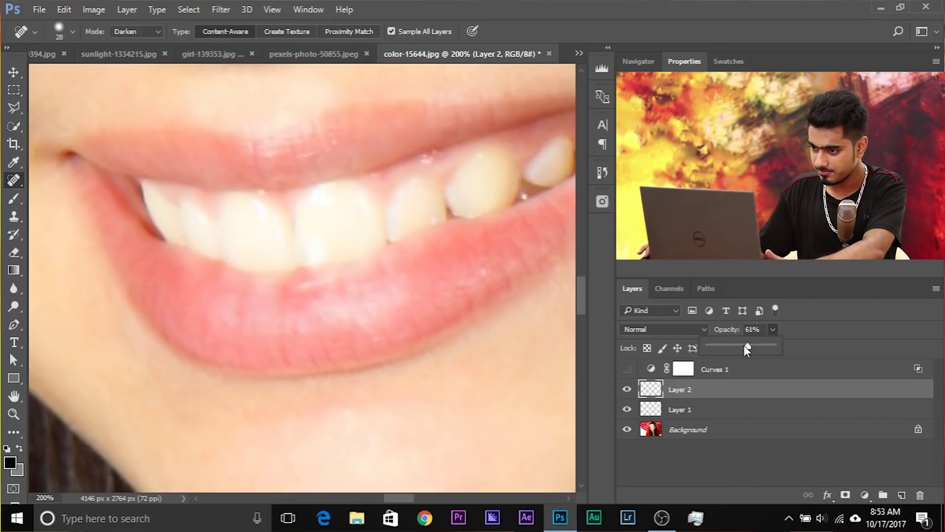
click(627, 372)
key(ctrl+minus)
key(ctrl+minus)
key(ctrl+minus)
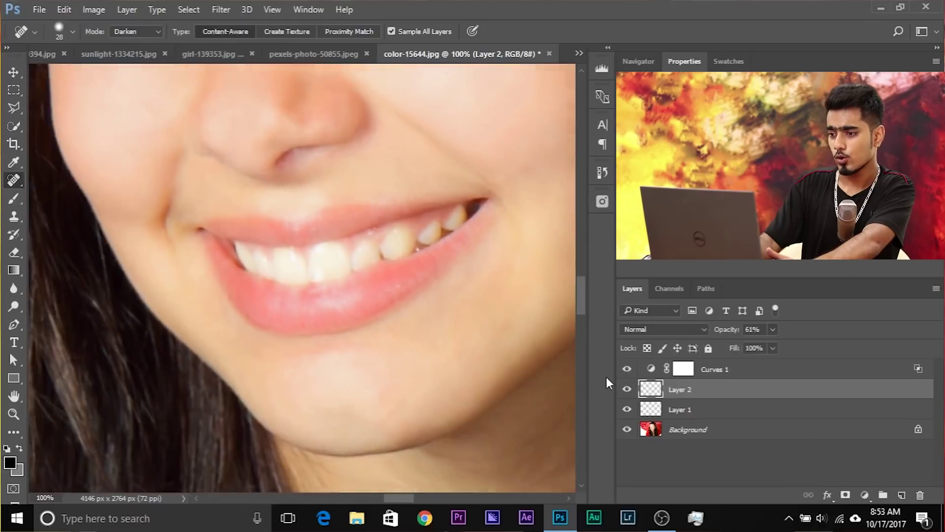
key(ctrl+minus)
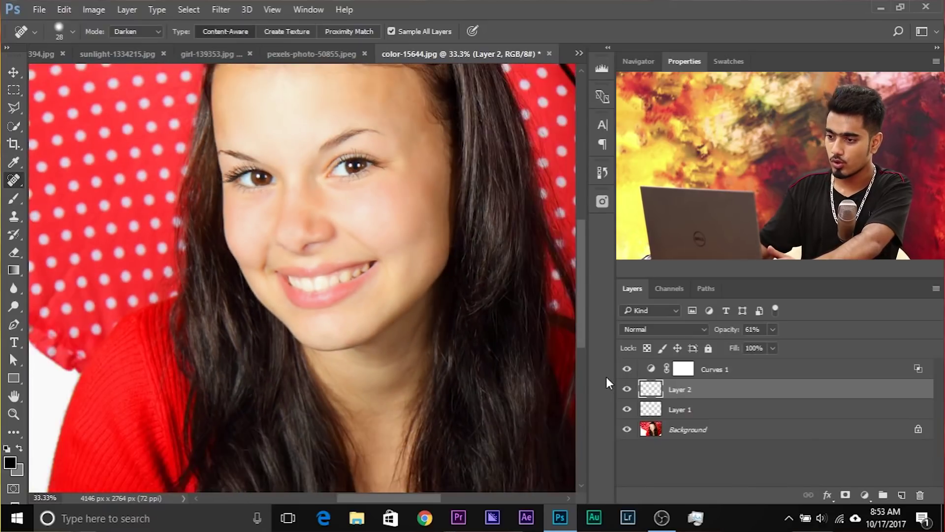
- Check Layer 1's healing effect, lower its opacity to 52%, and compare the portrait with and without all retouching layers
click(643, 410)
click(627, 410)
click(627, 409)
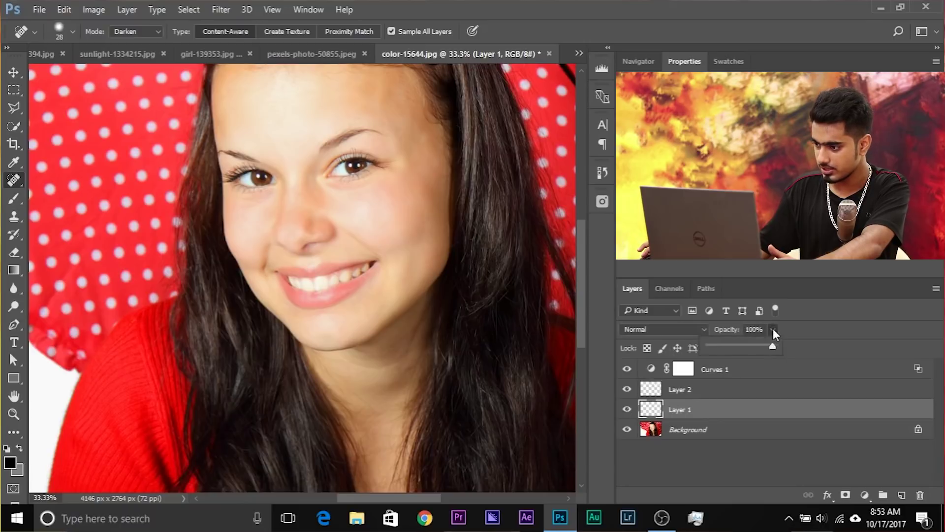
click(742, 346)
alt+click(627, 430)
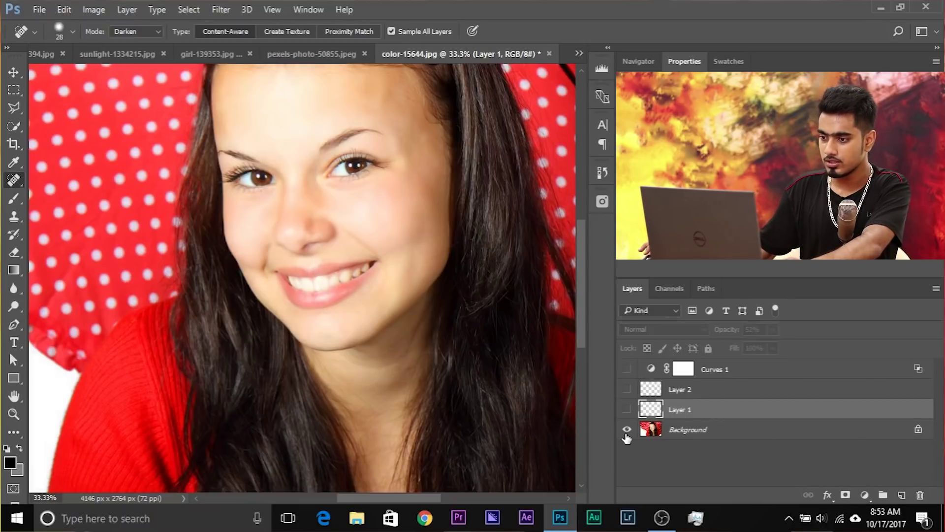
alt+click(627, 430)
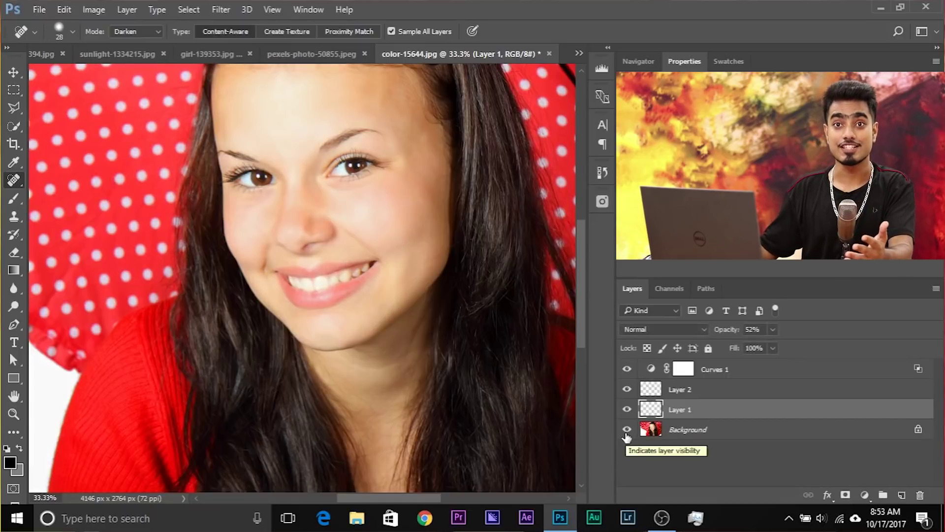